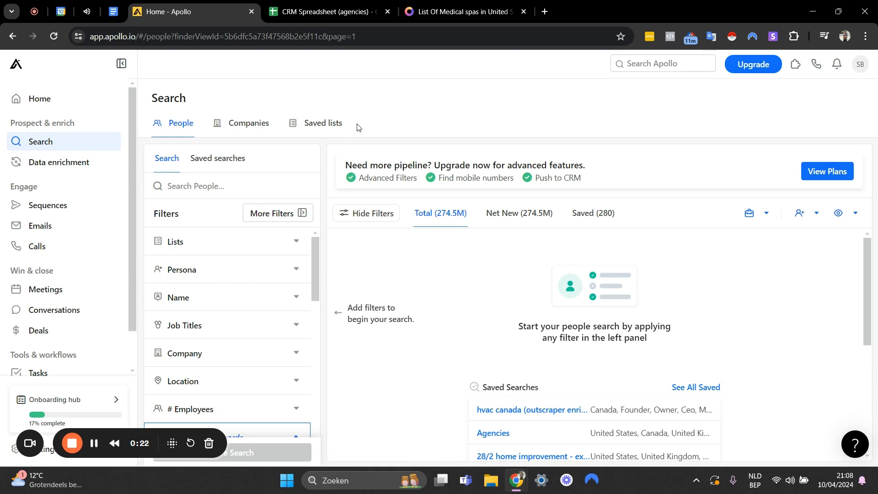
Switch to the CRM Spreadsheet (agencies) in Google Sheets and examine its Company Website column.
{"action": "left_click", "coordinate": [330, 13]}
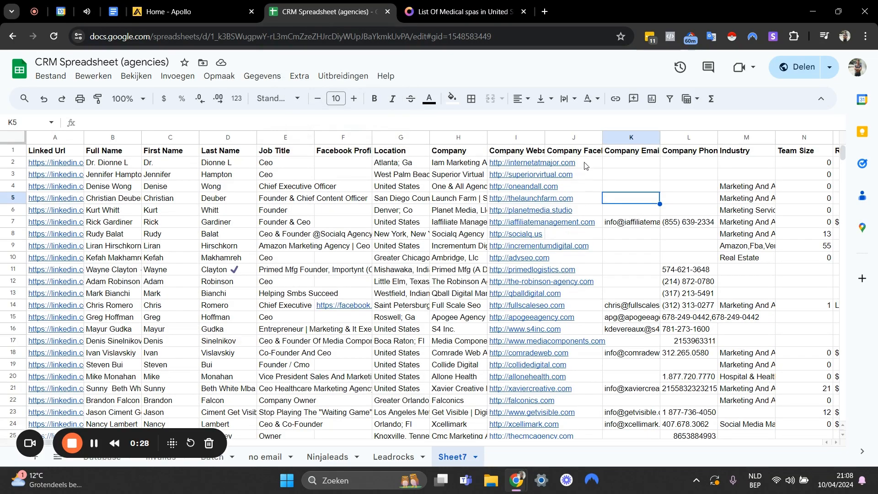
{"action": "left_click", "coordinate": [583, 165]}
{"action": "scroll", "coordinate": [583, 164], "scroll_direction": "down", "scroll_amount": 6}
{"action": "mouse_move", "coordinate": [843, 160]}
{"action": "left_mouse_down"}
{"action": "mouse_move", "coordinate": [843, 403]}
{"action": "mouse_move", "coordinate": [813, 431]}
{"action": "mouse_move", "coordinate": [828, 153]}
{"action": "left_mouse_up"}
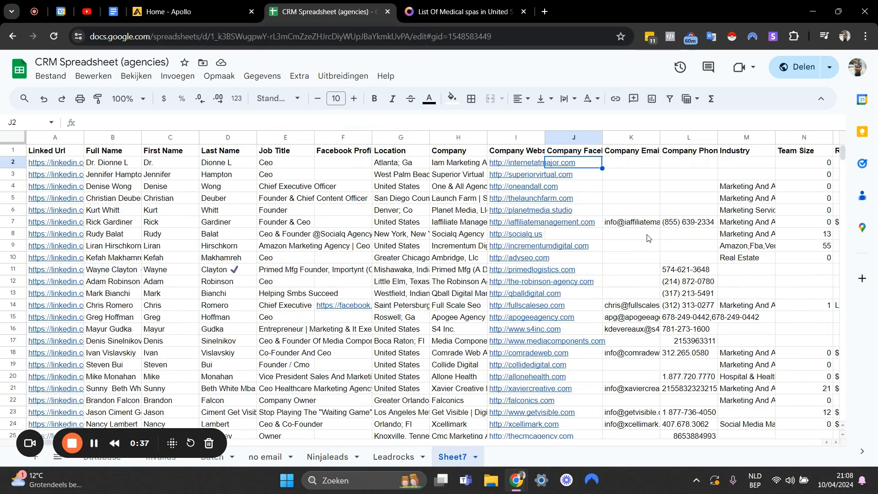
{"action": "left_click", "coordinate": [516, 139]}
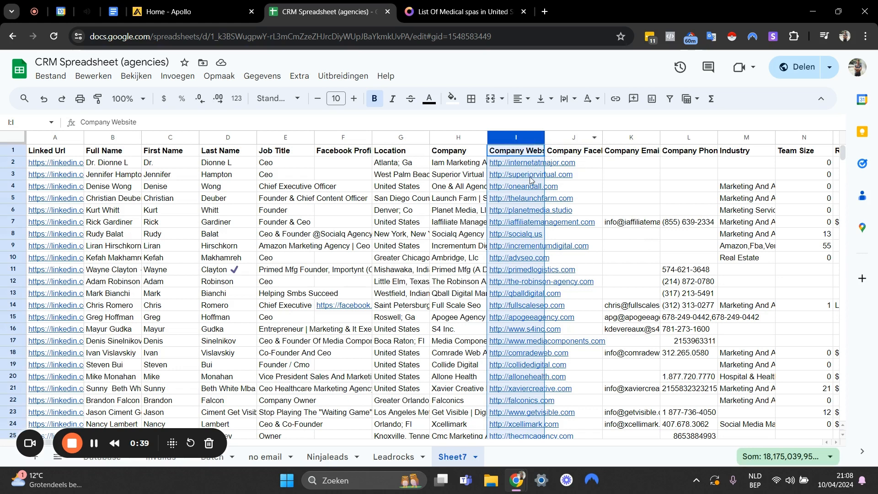
{"action": "left_click", "coordinate": [527, 329]}
{"action": "scroll", "coordinate": [526, 320], "scroll_direction": "down", "scroll_amount": 1}
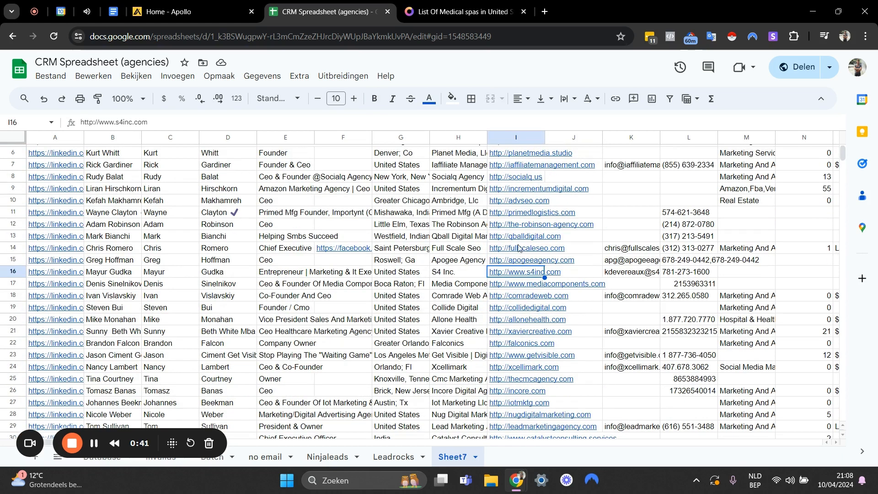
{"action": "left_click_drag", "start_coordinate": [519, 235], "coordinate": [597, 279]}
{"action": "scroll", "coordinate": [590, 222], "scroll_direction": "up", "scroll_amount": 1}
Examine the Company Email column down through several hundred lead rows to see which companies have an address.
{"action": "left_click", "coordinate": [634, 259]}
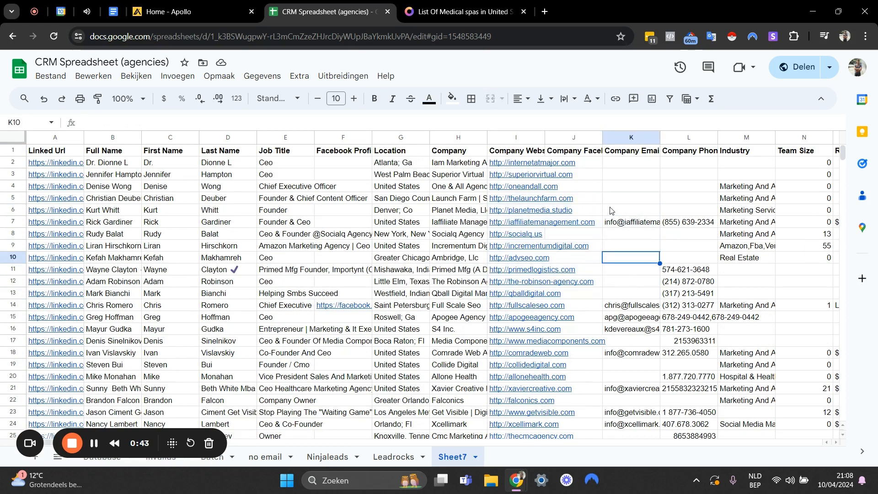
{"action": "left_click", "coordinate": [612, 209]}
{"action": "left_click", "coordinate": [620, 248]}
{"action": "scroll", "coordinate": [618, 264], "scroll_direction": "down", "scroll_amount": 7}
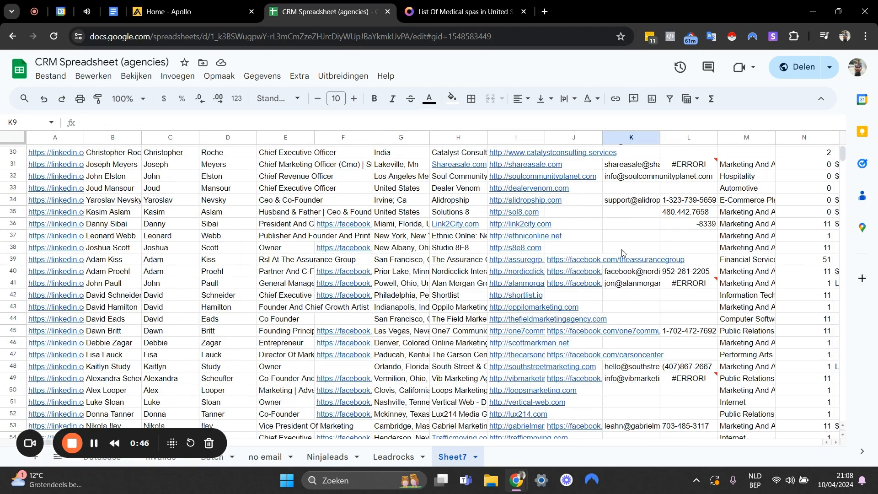
{"action": "left_click", "coordinate": [616, 263]}
{"action": "left_click", "coordinate": [623, 224]}
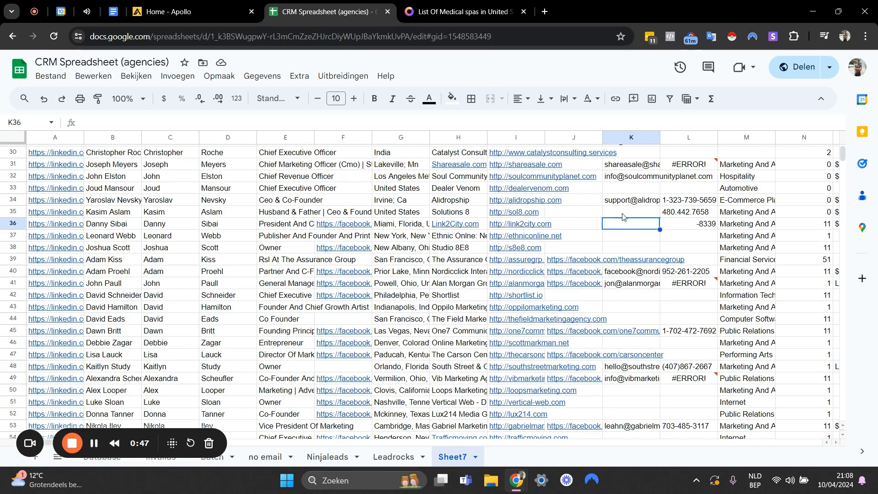
{"action": "scroll", "coordinate": [624, 224], "scroll_direction": "down", "scroll_amount": 3}
{"action": "scroll", "coordinate": [629, 279], "scroll_direction": "down", "scroll_amount": 6}
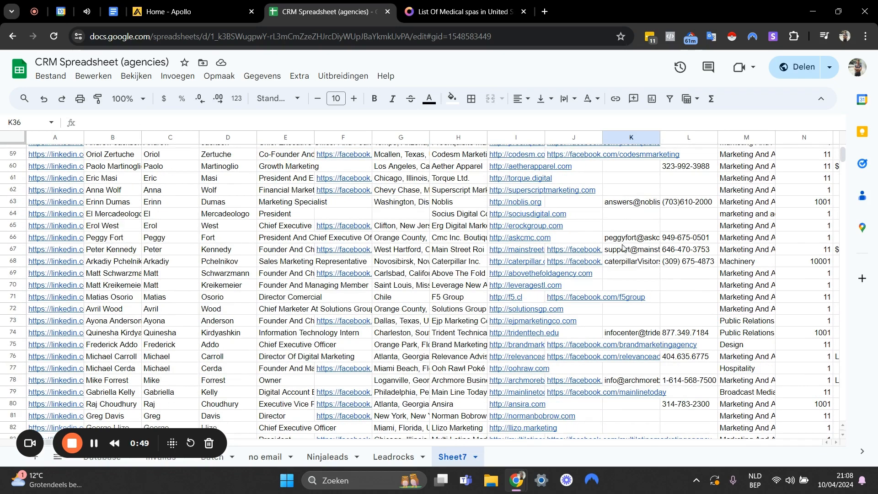
{"action": "left_click", "coordinate": [629, 265]}
{"action": "scroll", "coordinate": [629, 261], "scroll_direction": "down", "scroll_amount": 3}
{"action": "scroll", "coordinate": [629, 259], "scroll_direction": "down", "scroll_amount": 16}
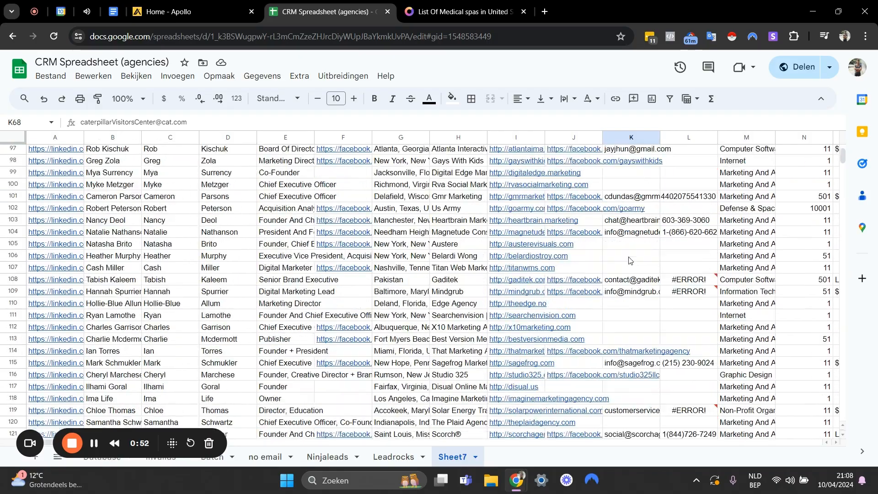
{"action": "scroll", "coordinate": [629, 260], "scroll_direction": "down", "scroll_amount": 20}
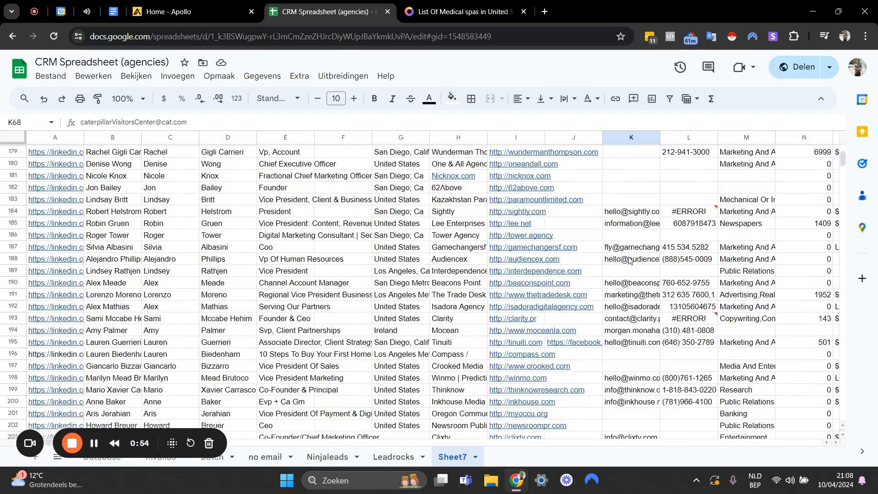
{"action": "scroll", "coordinate": [629, 259], "scroll_direction": "down", "scroll_amount": 8}
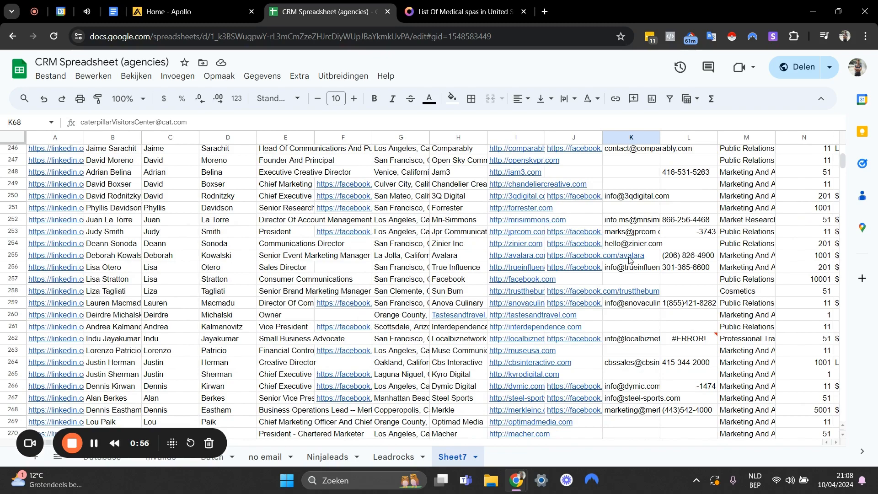
{"action": "scroll", "coordinate": [628, 260], "scroll_direction": "down", "scroll_amount": 20}
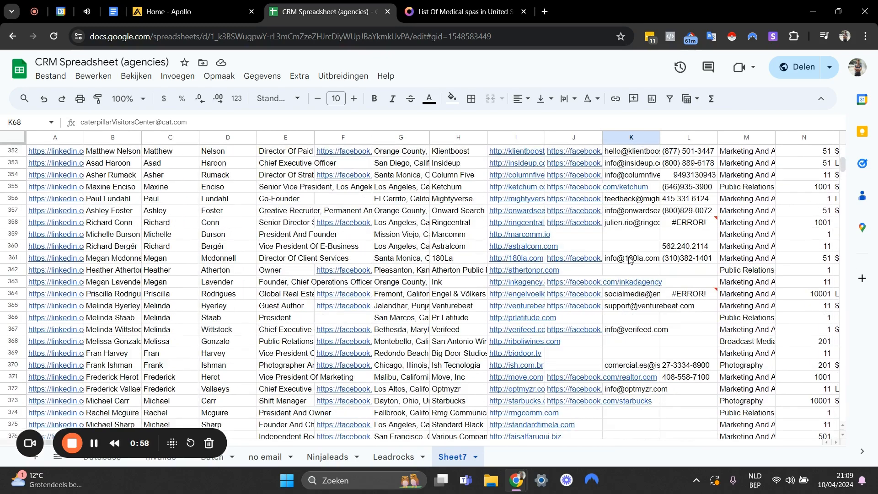
{"action": "scroll", "coordinate": [629, 259], "scroll_direction": "down", "scroll_amount": 6}
{"action": "scroll", "coordinate": [652, 270], "scroll_direction": "down", "scroll_amount": 6}
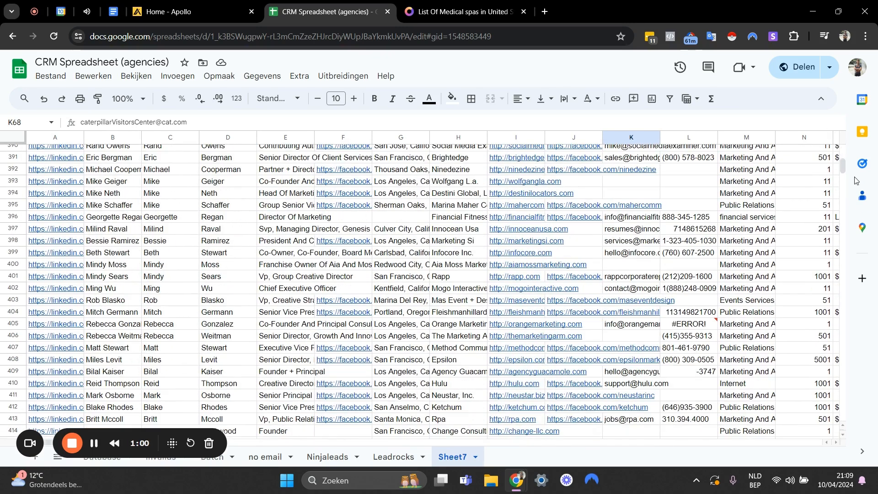
{"action": "left_click_drag", "start_coordinate": [843, 166], "coordinate": [844, 151]}
Compare the First Name column with the Company Email column for the leads in the sheet.
{"action": "left_click", "coordinate": [623, 187]}
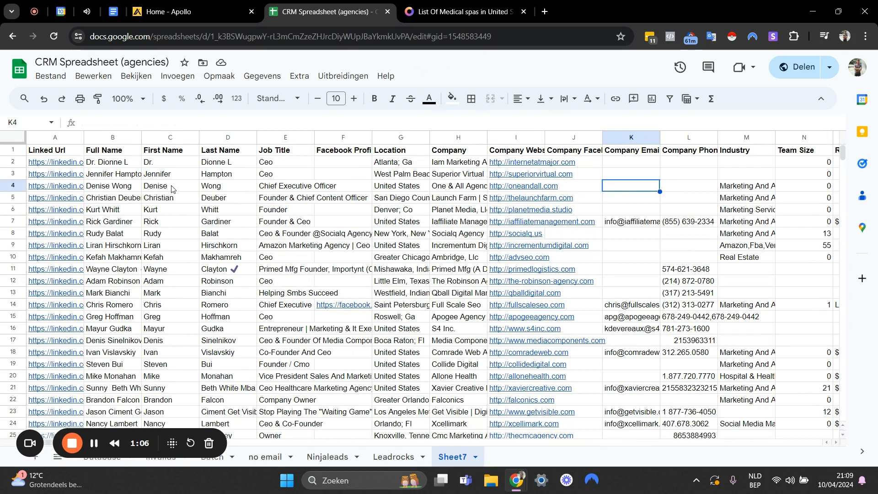
{"action": "left_click_drag", "start_coordinate": [171, 196], "coordinate": [170, 340]}
{"action": "scroll", "coordinate": [164, 302], "scroll_direction": "down", "scroll_amount": 6}
{"action": "left_click", "coordinate": [163, 293]}
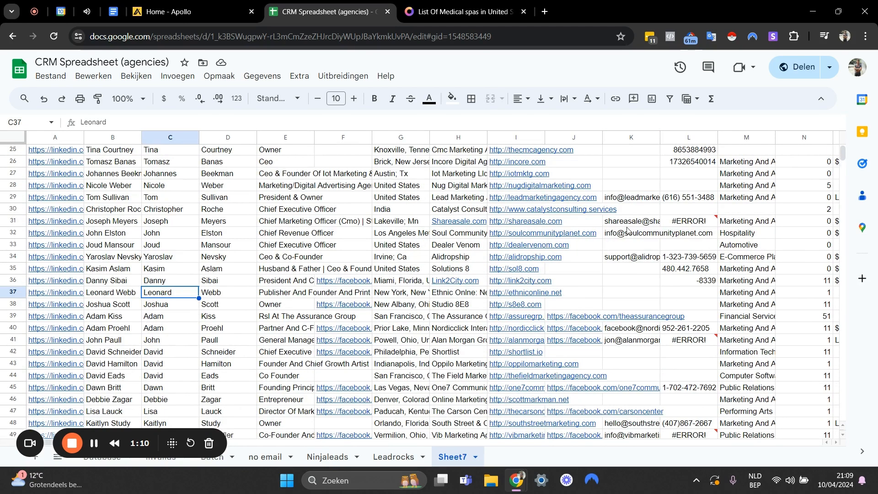
{"action": "scroll", "coordinate": [627, 230], "scroll_direction": "up", "scroll_amount": 6}
{"action": "left_click", "coordinate": [620, 174]}
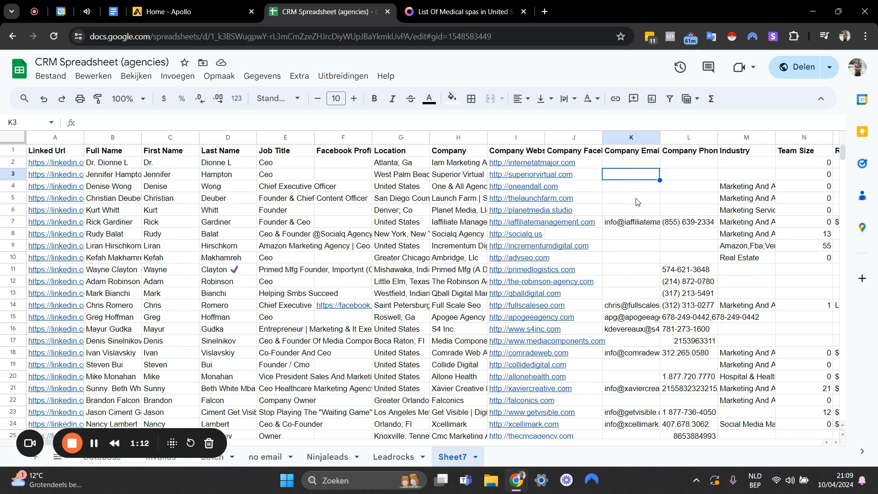
{"action": "left_click", "coordinate": [637, 284]}
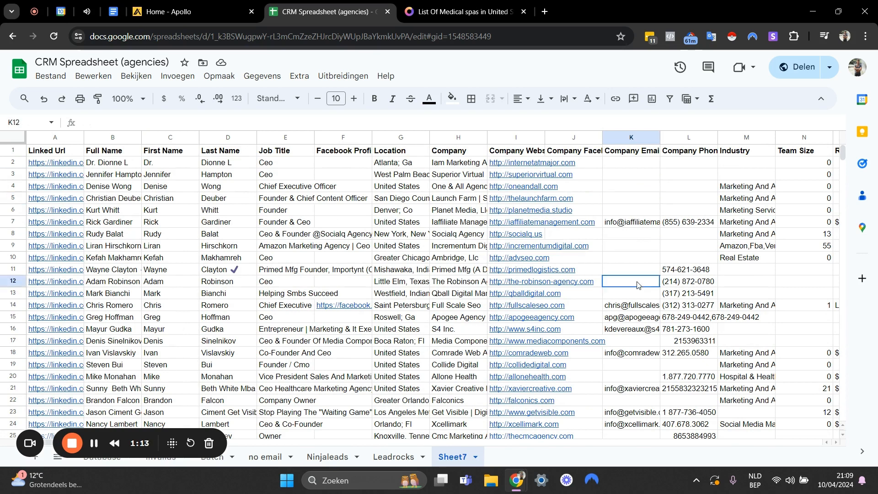
Switch to the Smartscrapers page for medical spas in the United States and examine its record counts and price.
{"action": "left_click", "coordinate": [451, 11]}
{"action": "scroll", "coordinate": [433, 230], "scroll_direction": "down", "scroll_amount": 3}
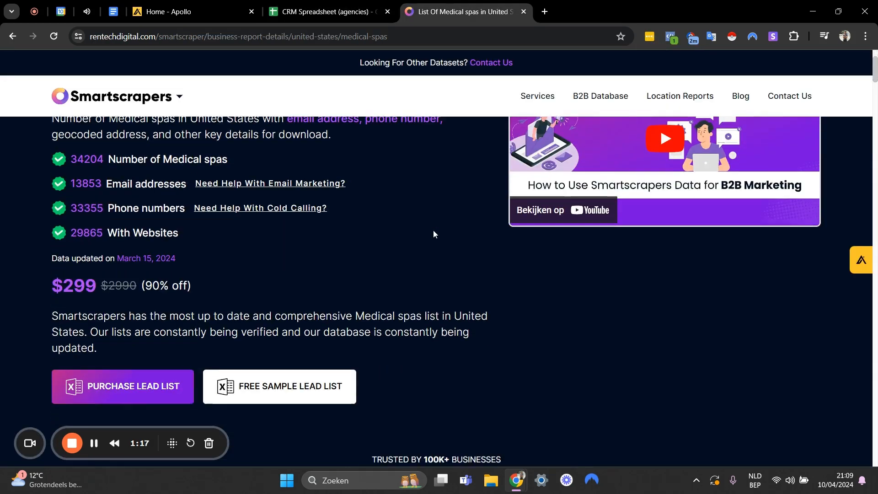
{"action": "scroll", "coordinate": [433, 230], "scroll_direction": "up", "scroll_amount": 3}
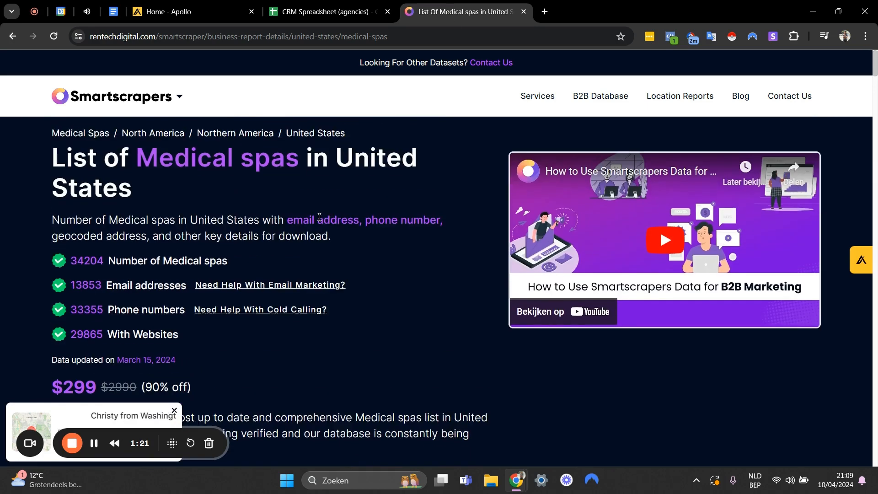
{"action": "scroll", "coordinate": [459, 265], "scroll_direction": "down", "scroll_amount": 3}
{"action": "scroll", "coordinate": [460, 265], "scroll_direction": "up", "scroll_amount": 3}
{"action": "mouse_move", "coordinate": [72, 108]}
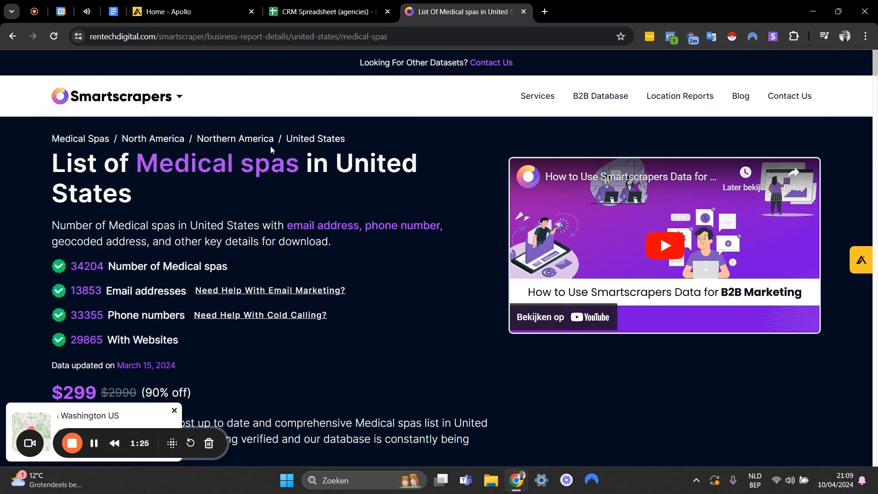
{"action": "scroll", "coordinate": [391, 215], "scroll_direction": "down", "scroll_amount": 5}
{"action": "scroll", "coordinate": [391, 215], "scroll_direction": "up", "scroll_amount": 5}
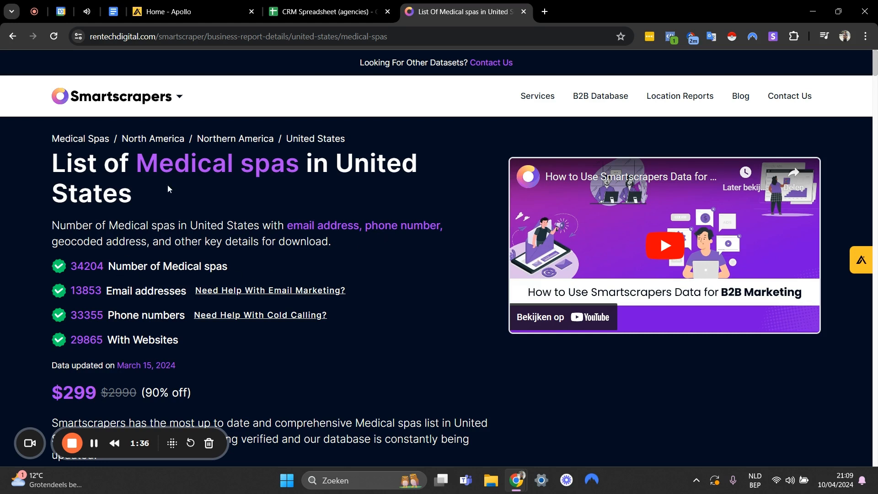
{"action": "left_click_drag", "start_coordinate": [52, 168], "coordinate": [146, 192]}
{"action": "left_click", "coordinate": [205, 169]}
{"action": "scroll", "coordinate": [293, 191], "scroll_direction": "down", "scroll_amount": 1}
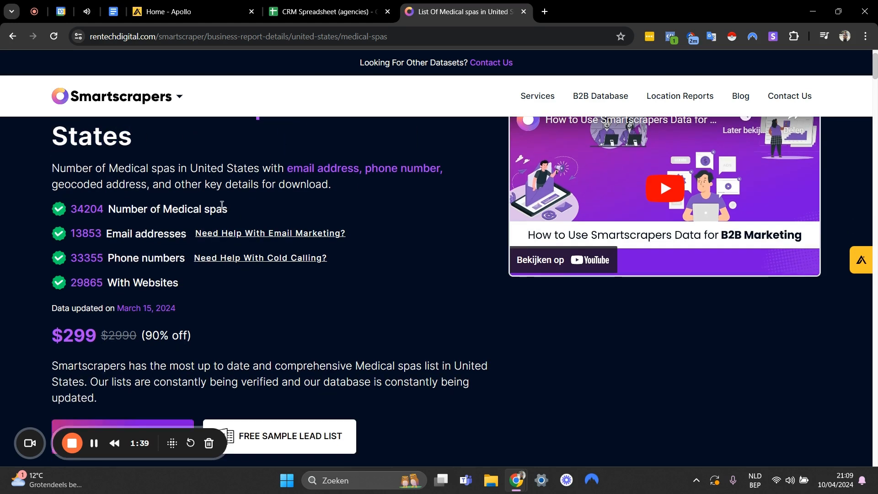
{"action": "left_click_drag", "start_coordinate": [77, 209], "coordinate": [133, 209]}
{"action": "left_click", "coordinate": [85, 209]}
{"action": "left_click_drag", "start_coordinate": [76, 209], "coordinate": [97, 209]}
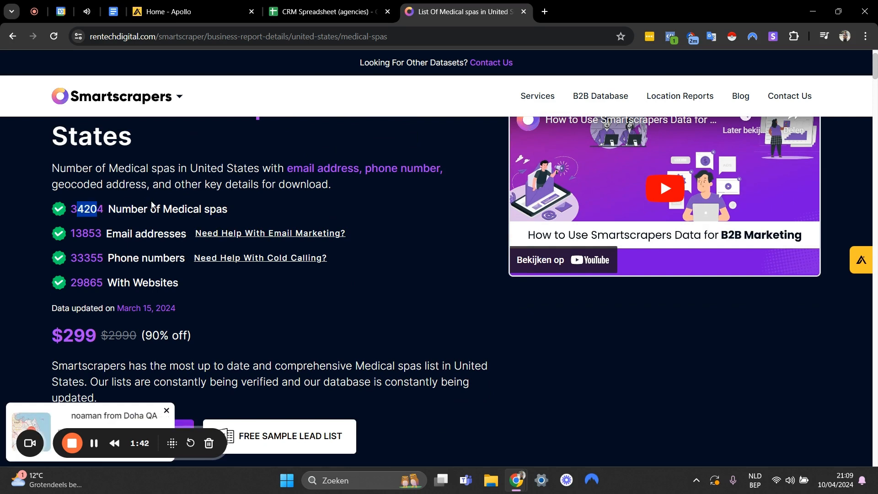
{"action": "left_click", "coordinate": [156, 207]}
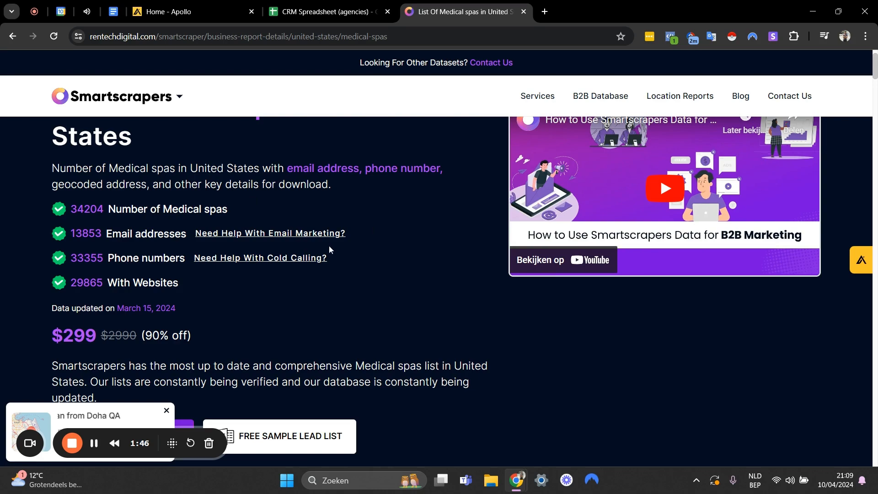
Examine the sample lead table of medical spas and the remaining sections of the Smartscrapers page.
{"action": "scroll", "coordinate": [329, 249], "scroll_direction": "down", "scroll_amount": 10}
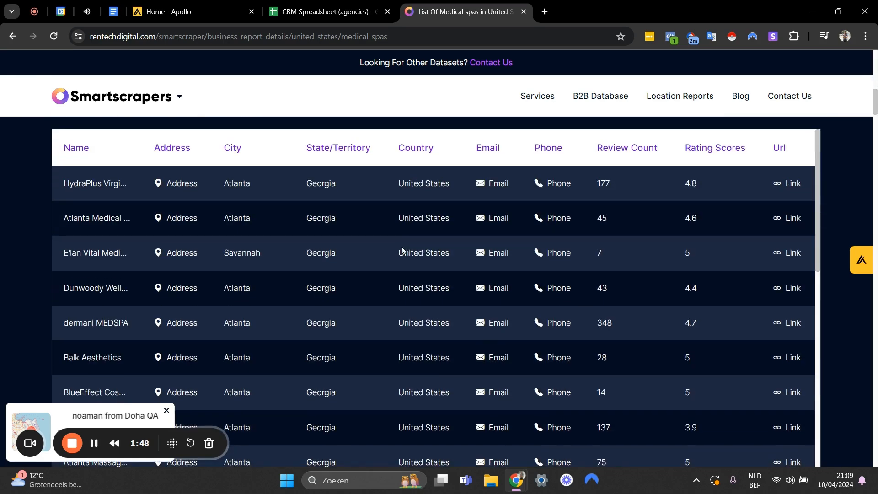
{"action": "scroll", "coordinate": [411, 251], "scroll_direction": "up", "scroll_amount": 4}
{"action": "scroll", "coordinate": [398, 256], "scroll_direction": "down", "scroll_amount": 9}
{"action": "scroll", "coordinate": [610, 386], "scroll_direction": "up", "scroll_amount": 5}
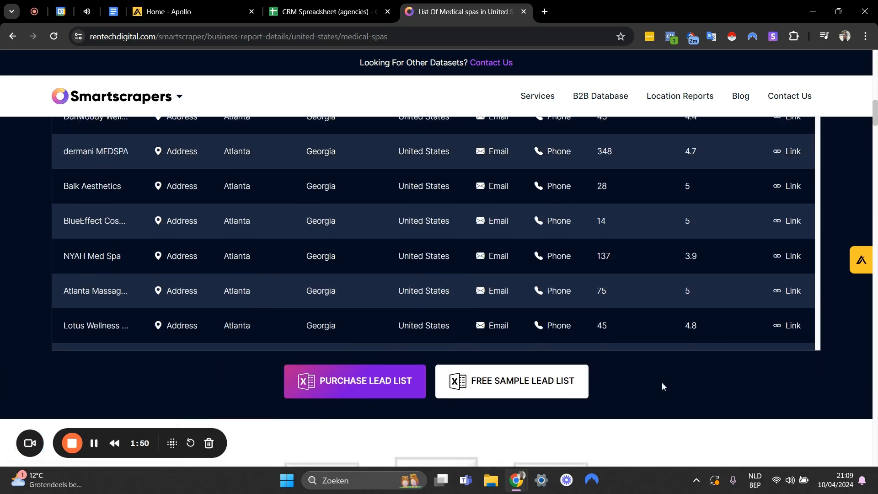
{"action": "scroll", "coordinate": [603, 276], "scroll_direction": "down", "scroll_amount": 10}
{"action": "scroll", "coordinate": [602, 276], "scroll_direction": "down", "scroll_amount": 3}
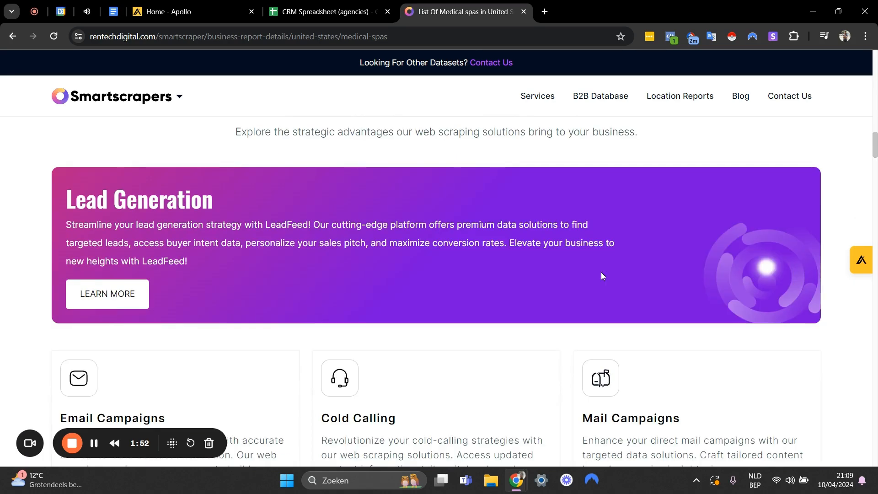
{"action": "scroll", "coordinate": [602, 275], "scroll_direction": "up", "scroll_amount": 10}
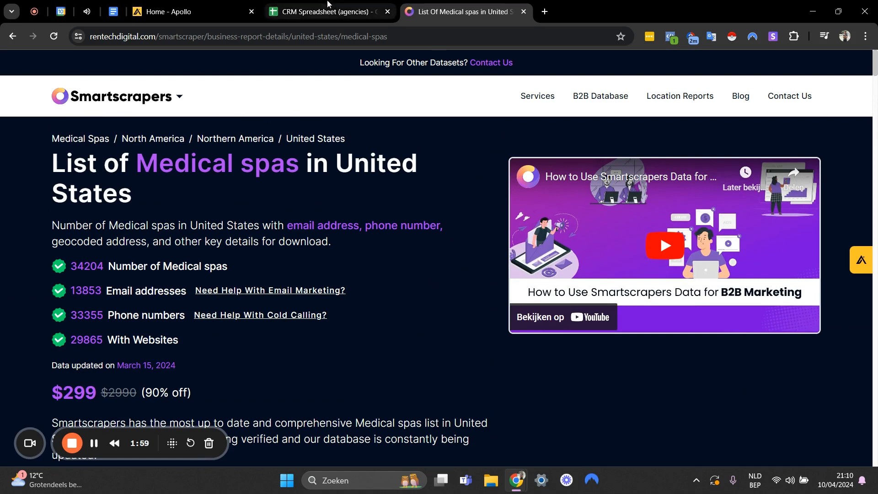
Switch back to the CRM spreadsheet and copy the entire Company Website column of Sheet7.
{"action": "left_click", "coordinate": [353, 10]}
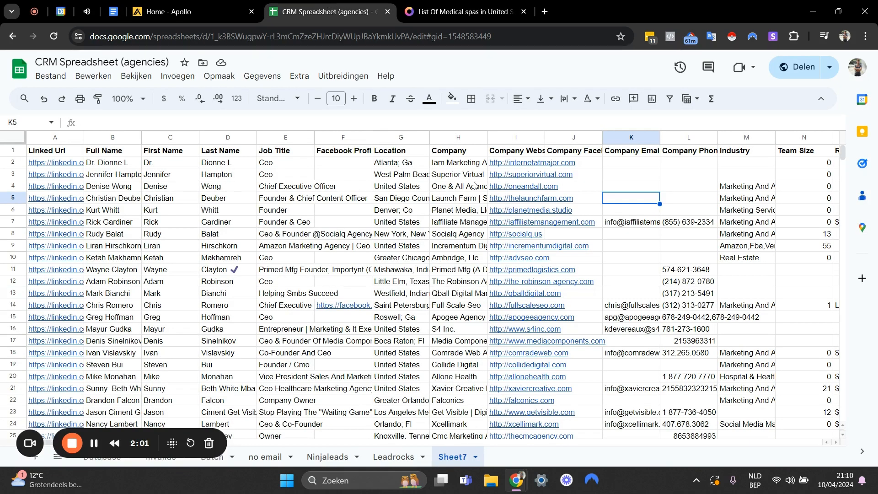
{"action": "left_click", "coordinate": [457, 166]}
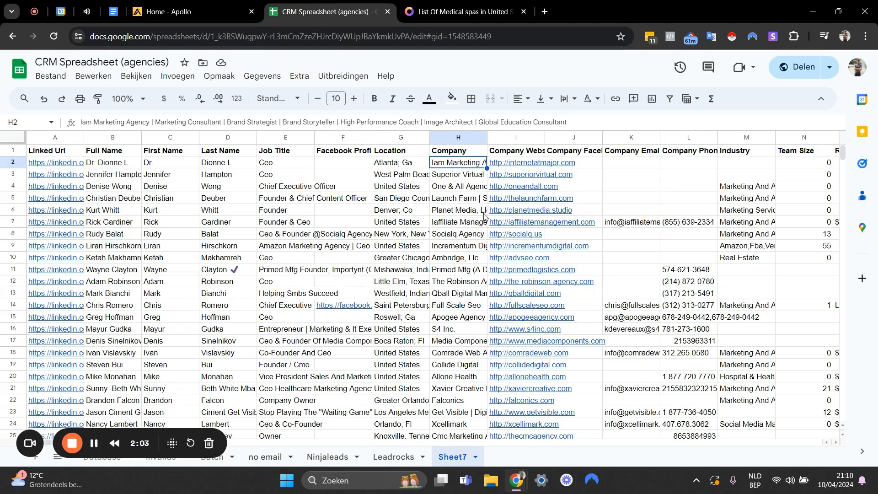
{"action": "scroll", "coordinate": [612, 235], "scroll_direction": "down", "scroll_amount": 5}
{"action": "scroll", "coordinate": [613, 238], "scroll_direction": "up", "scroll_amount": 5}
{"action": "left_click", "coordinate": [637, 178]}
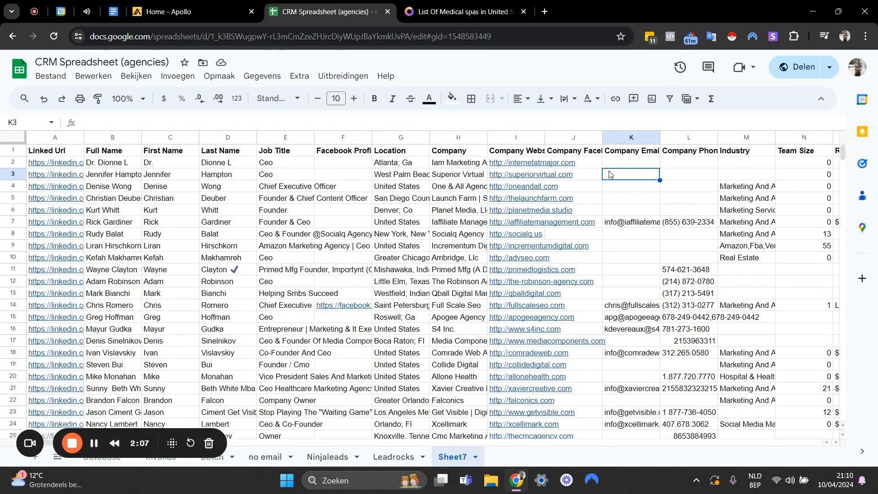
{"action": "left_click", "coordinate": [516, 137]}
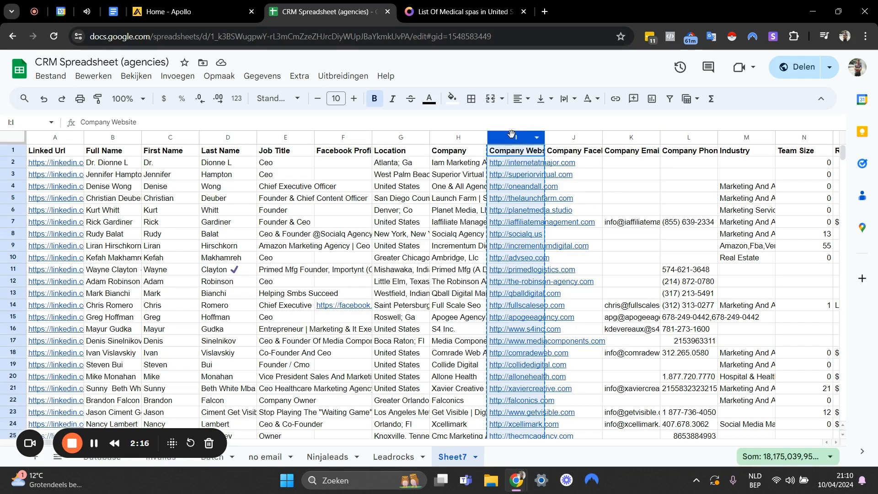
{"action": "scroll", "coordinate": [558, 348], "scroll_direction": "down", "scroll_amount": 6}
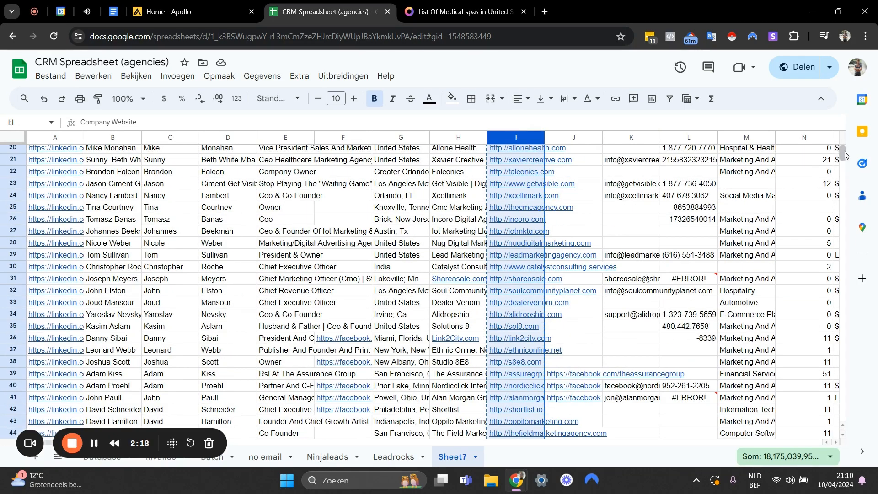
{"action": "mouse_move", "coordinate": [844, 152]}
{"action": "left_mouse_down"}
{"action": "mouse_move", "coordinate": [862, 407]}
{"action": "mouse_move", "coordinate": [841, 407]}
{"action": "mouse_move", "coordinate": [842, 153]}
{"action": "left_mouse_up"}
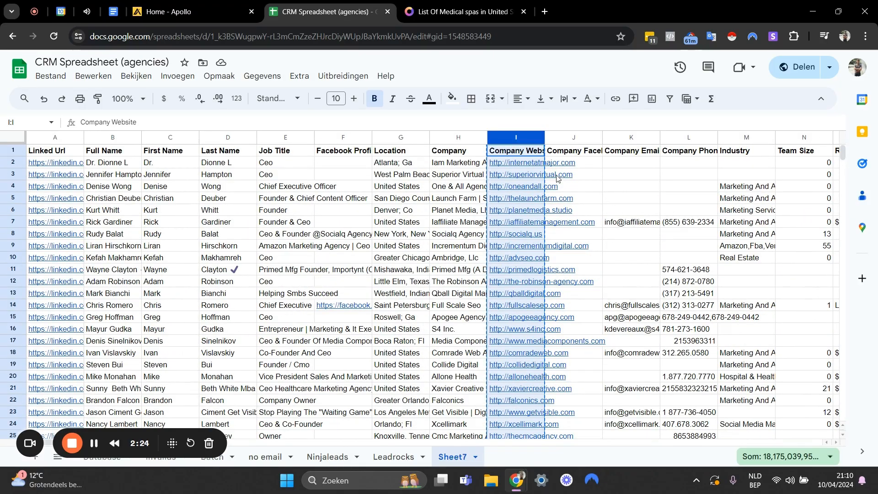
{"action": "left_click", "coordinate": [600, 167]}
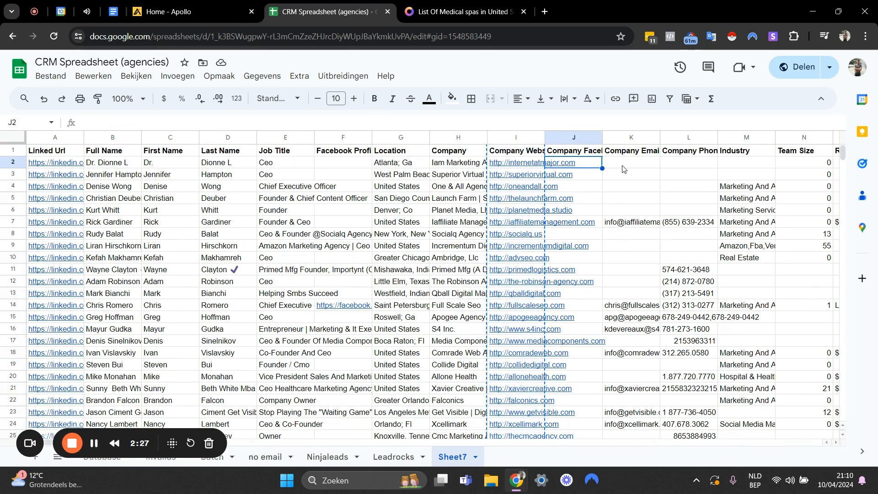
Switch to Apollo's people search and open the include list of companies within the Company filter.
{"action": "left_click", "coordinate": [155, 12]}
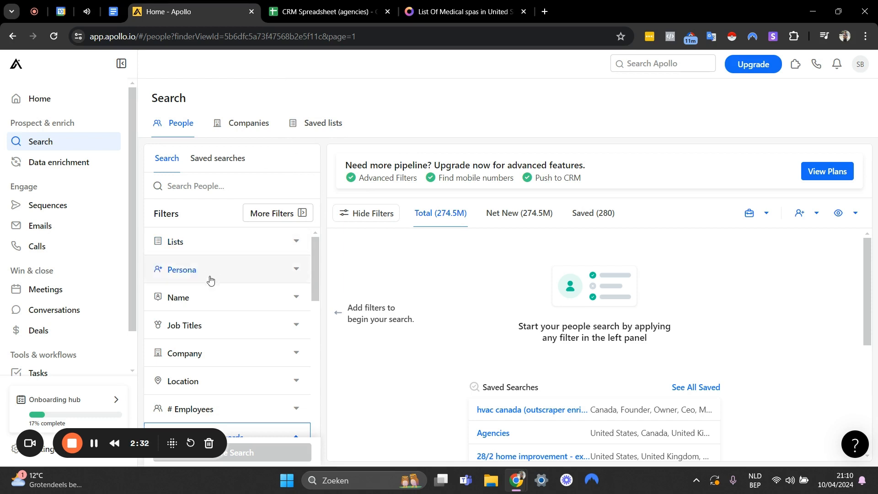
{"action": "scroll", "coordinate": [212, 302], "scroll_direction": "down", "scroll_amount": 3}
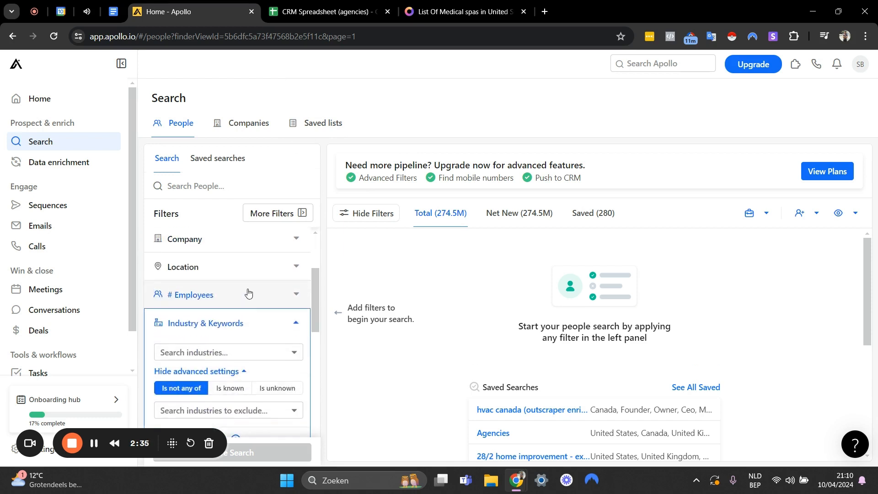
{"action": "scroll", "coordinate": [270, 283], "scroll_direction": "down", "scroll_amount": 1}
{"action": "left_click", "coordinate": [296, 266]}
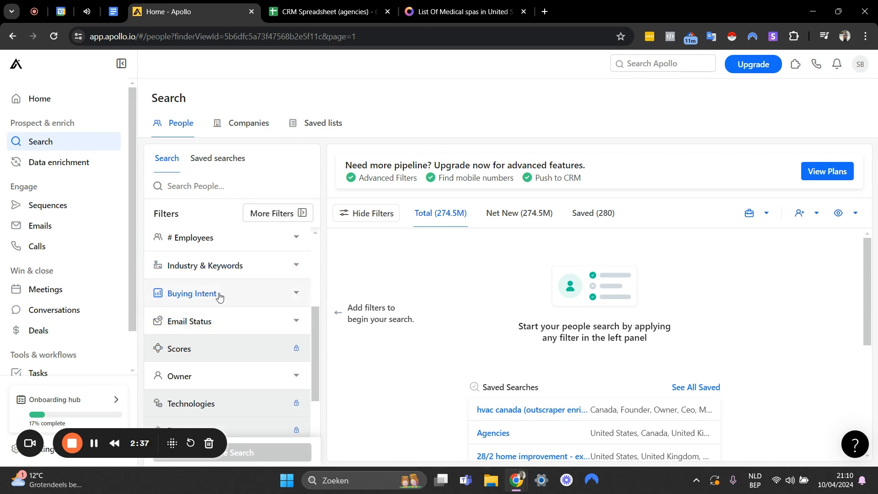
{"action": "scroll", "coordinate": [220, 296], "scroll_direction": "up", "scroll_amount": 3}
{"action": "left_click", "coordinate": [284, 304]}
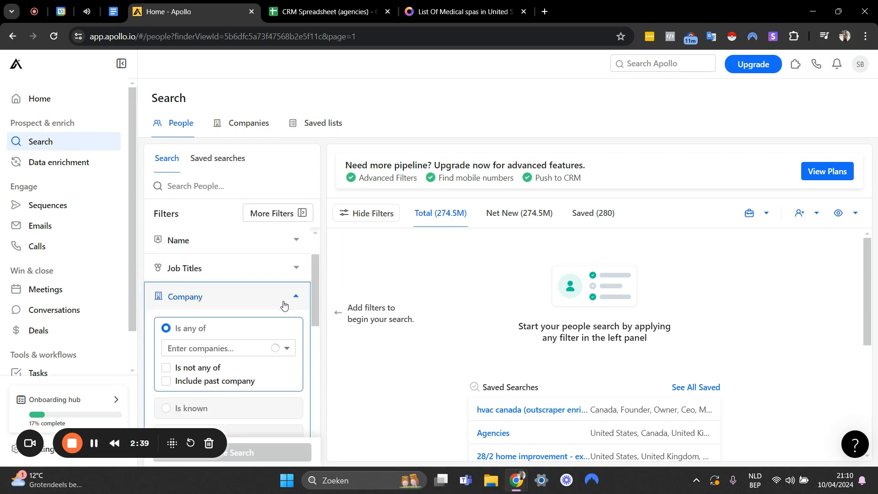
{"action": "scroll", "coordinate": [263, 275], "scroll_direction": "down", "scroll_amount": 2}
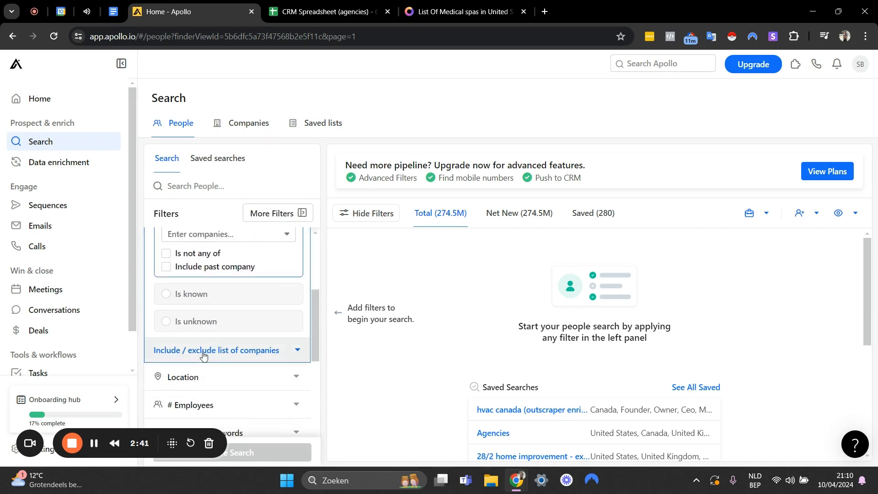
{"action": "left_click", "coordinate": [207, 355]}
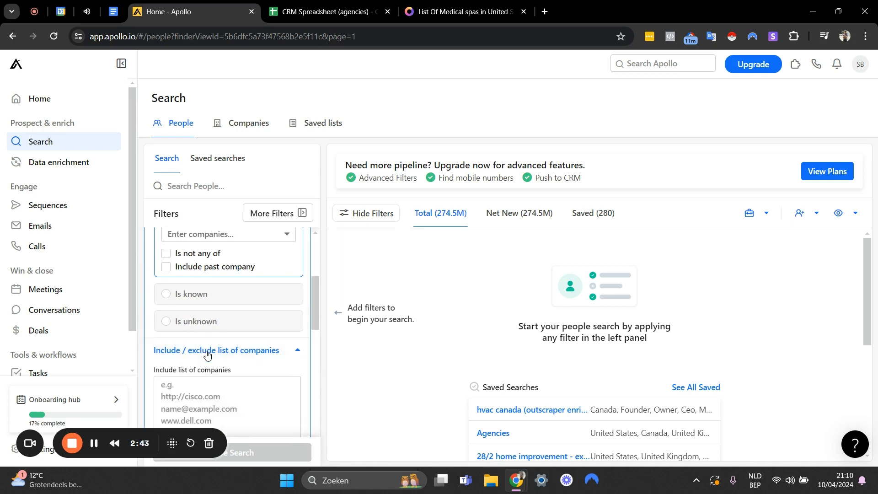
{"action": "scroll", "coordinate": [206, 327], "scroll_direction": "down", "scroll_amount": 1}
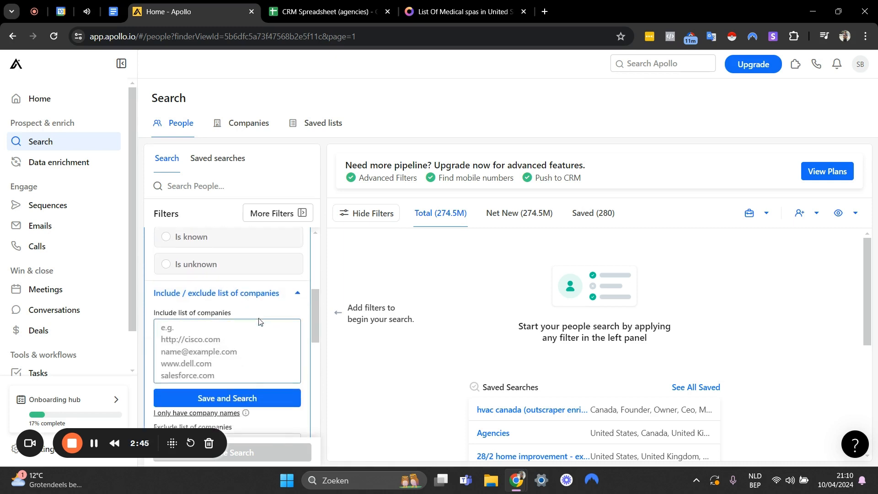
{"action": "scroll", "coordinate": [291, 338], "scroll_direction": "down", "scroll_amount": 1}
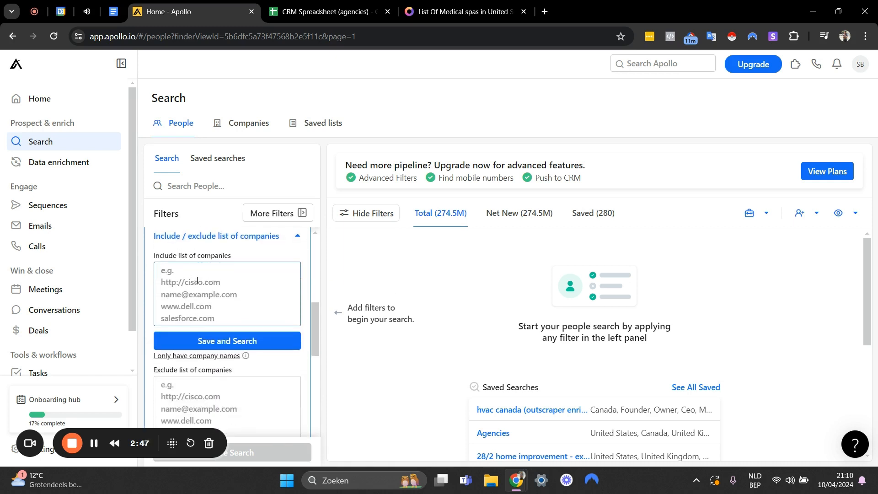
Paste the copied company websites into the include list of companies, check the list, then save it and run the search.
{"action": "key", "text": "ctrl+v"}
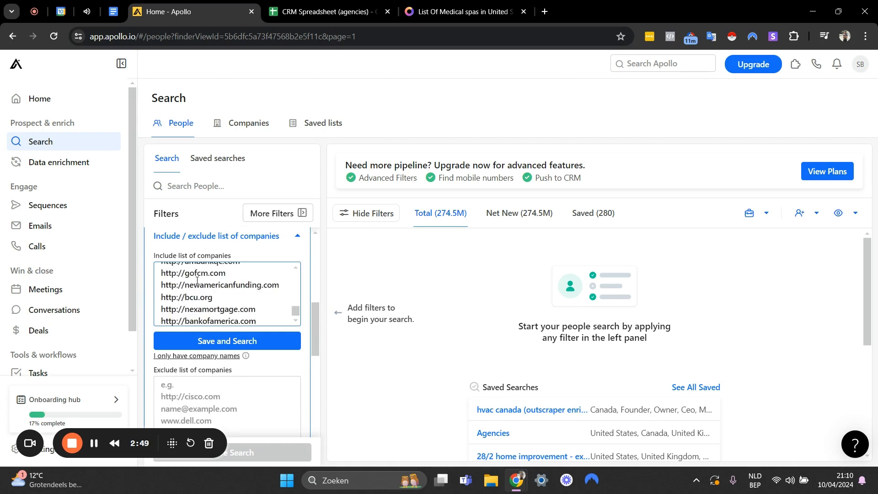
{"action": "scroll", "coordinate": [226, 292], "scroll_direction": "up", "scroll_amount": 10}
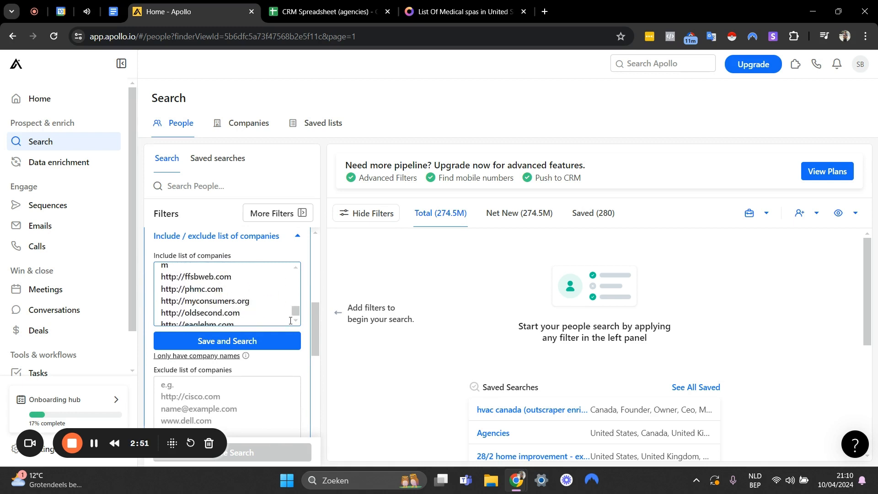
{"action": "scroll", "coordinate": [278, 317], "scroll_direction": "up", "scroll_amount": 8}
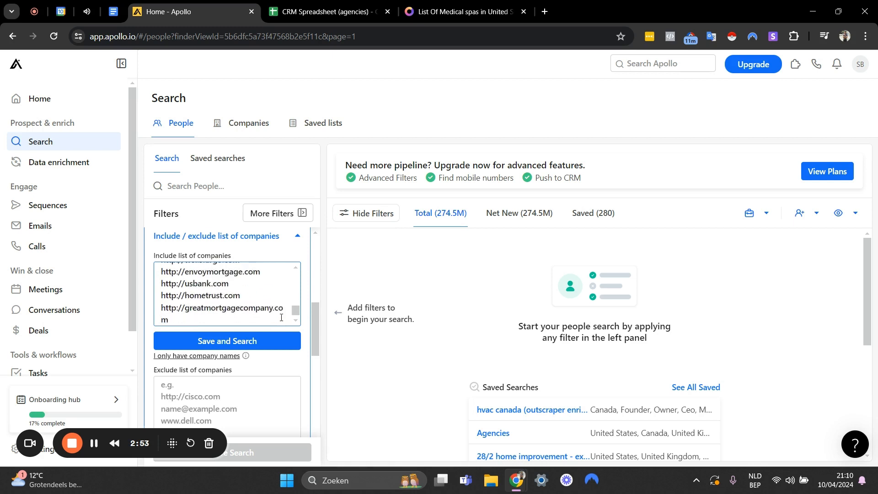
{"action": "left_click_drag", "start_coordinate": [297, 312], "coordinate": [289, 271]}
{"action": "scroll", "coordinate": [261, 316], "scroll_direction": "up", "scroll_amount": 1}
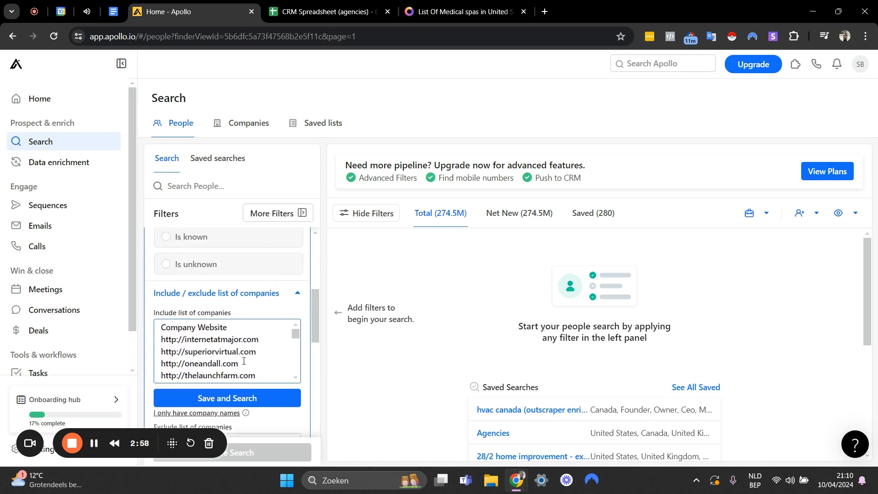
{"action": "scroll", "coordinate": [245, 359], "scroll_direction": "down", "scroll_amount": 2}
{"action": "left_click", "coordinate": [228, 403]}
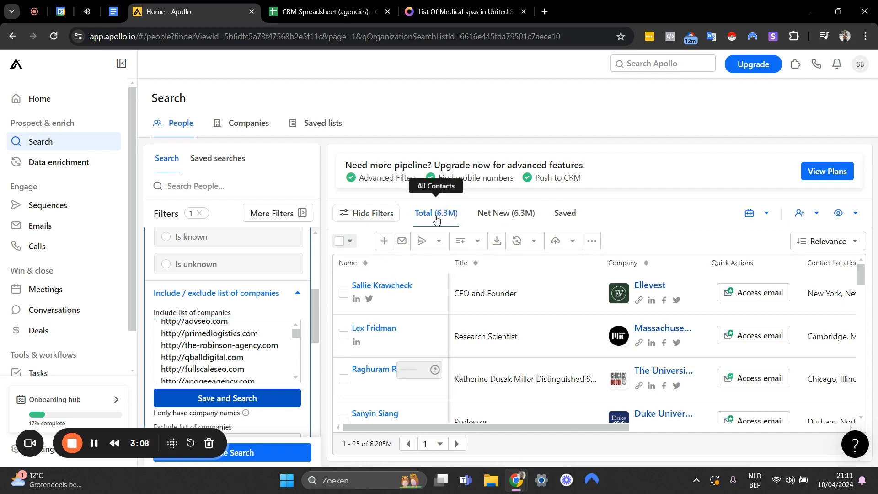
Review the included company websites and collapse the Company filter.
{"action": "scroll", "coordinate": [267, 333], "scroll_direction": "up", "scroll_amount": 5}
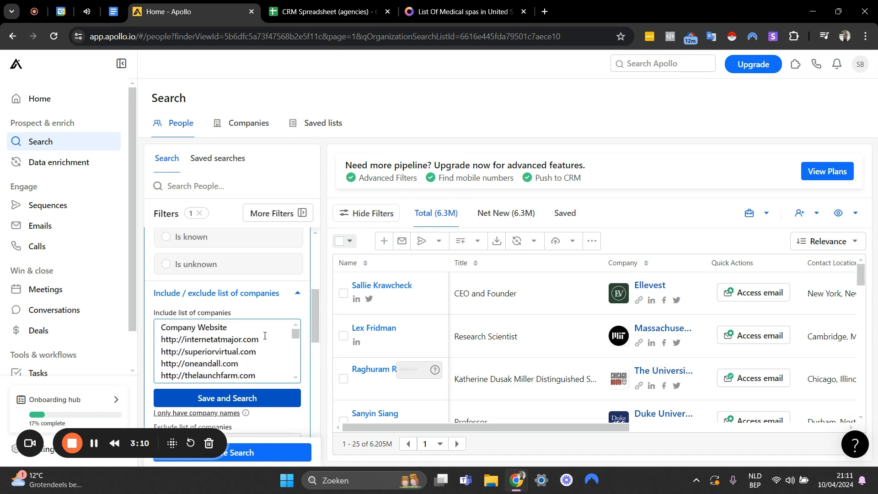
{"action": "scroll", "coordinate": [274, 339], "scroll_direction": "down", "scroll_amount": 4}
{"action": "scroll", "coordinate": [291, 352], "scroll_direction": "down", "scroll_amount": 3}
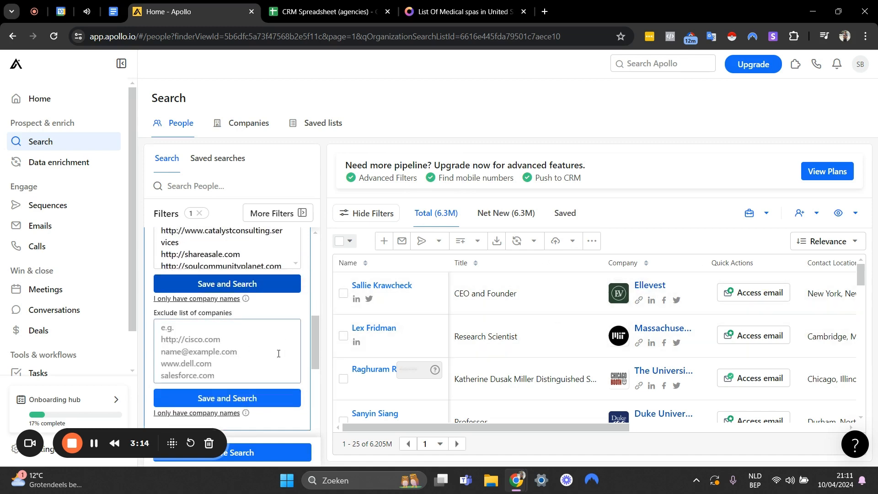
{"action": "scroll", "coordinate": [289, 327], "scroll_direction": "up", "scroll_amount": 4}
{"action": "scroll", "coordinate": [279, 335], "scroll_direction": "up", "scroll_amount": 3}
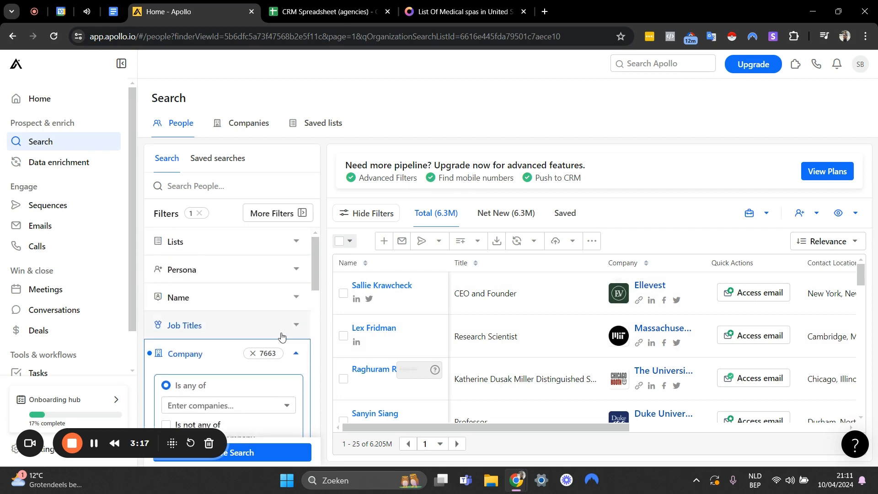
{"action": "scroll", "coordinate": [297, 323], "scroll_direction": "down", "scroll_amount": 1}
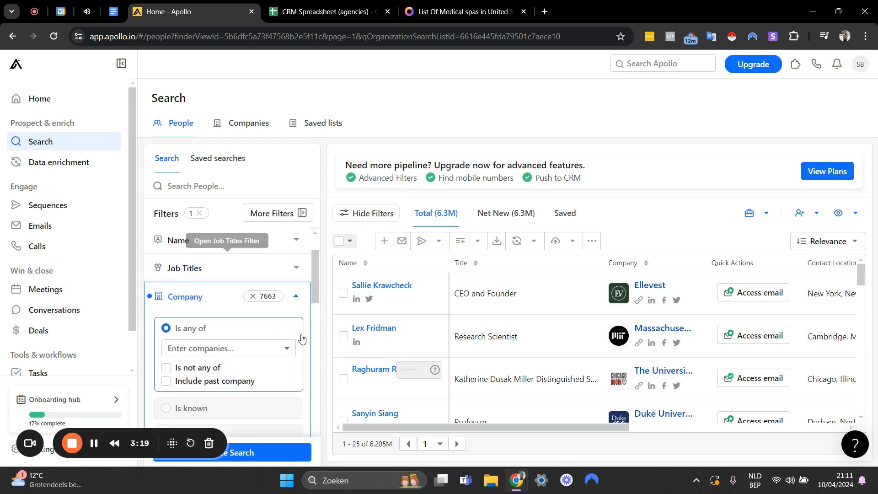
{"action": "left_click", "coordinate": [297, 298]}
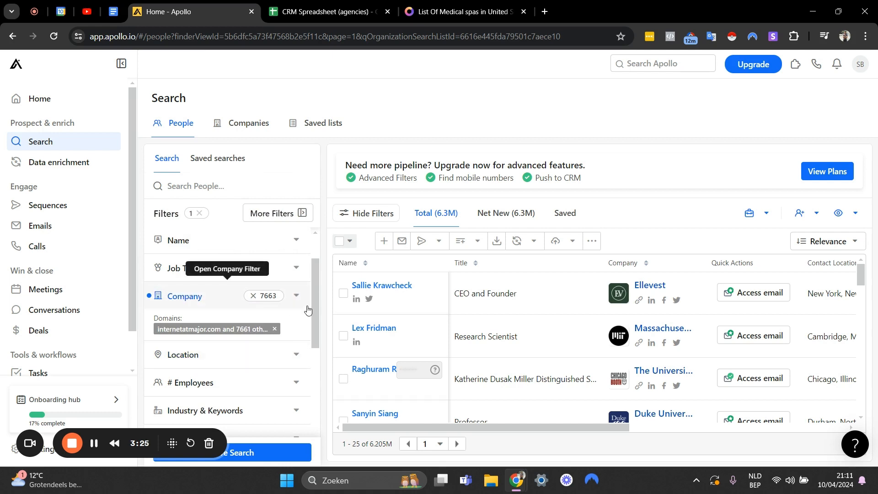
Look through the available people filters and examine the predefined ranges of the # Employees filter.
{"action": "scroll", "coordinate": [274, 316], "scroll_direction": "up", "scroll_amount": 2}
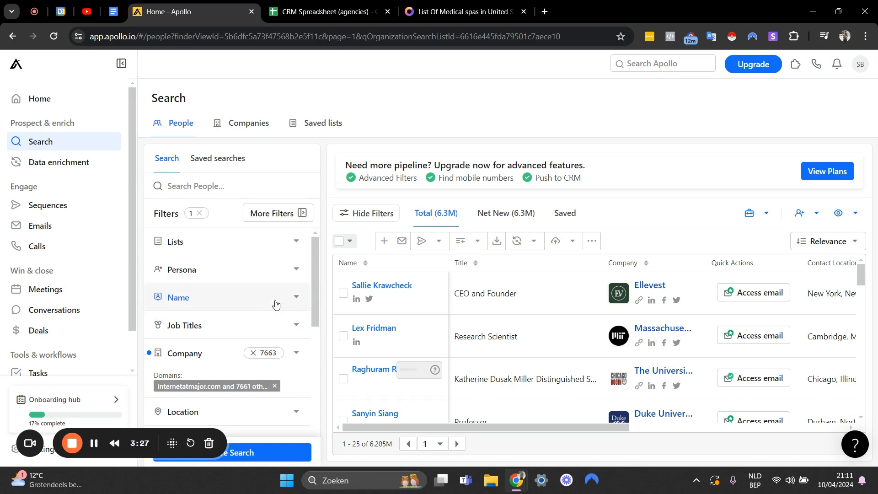
{"action": "scroll", "coordinate": [282, 302], "scroll_direction": "down", "scroll_amount": 4}
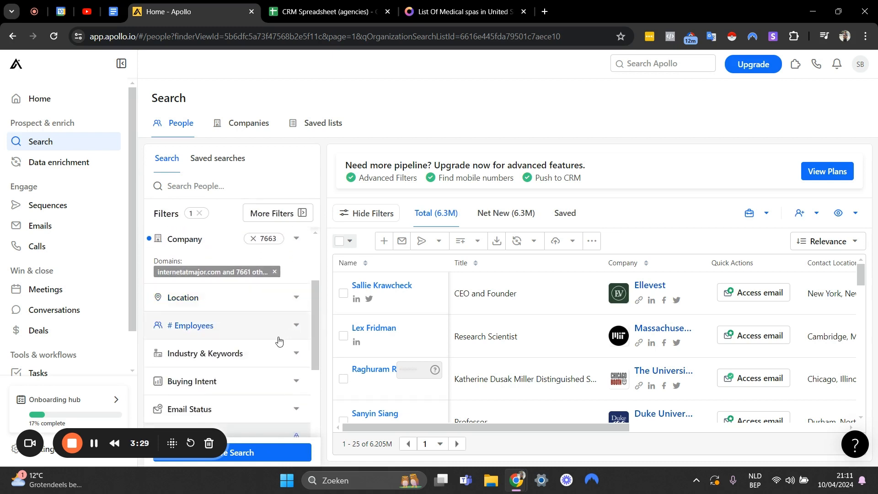
{"action": "scroll", "coordinate": [256, 316], "scroll_direction": "up", "scroll_amount": 1}
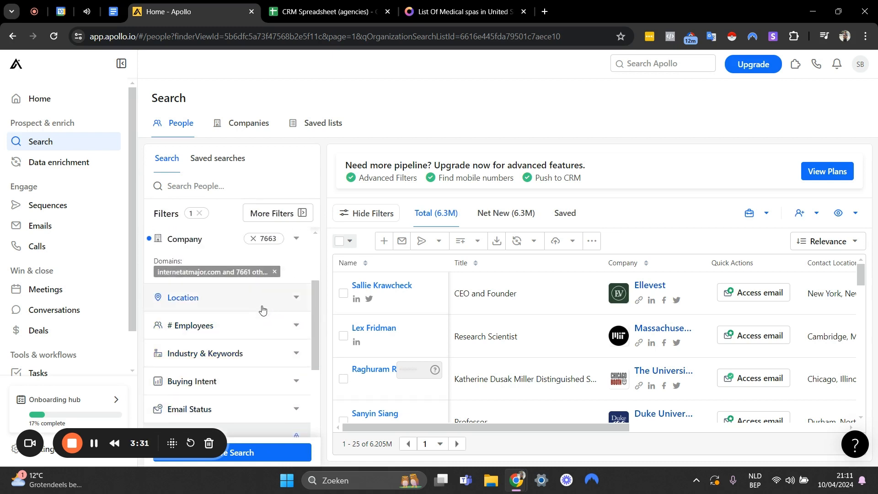
{"action": "scroll", "coordinate": [223, 271], "scroll_direction": "down", "scroll_amount": 2}
{"action": "scroll", "coordinate": [219, 289], "scroll_direction": "up", "scroll_amount": 1}
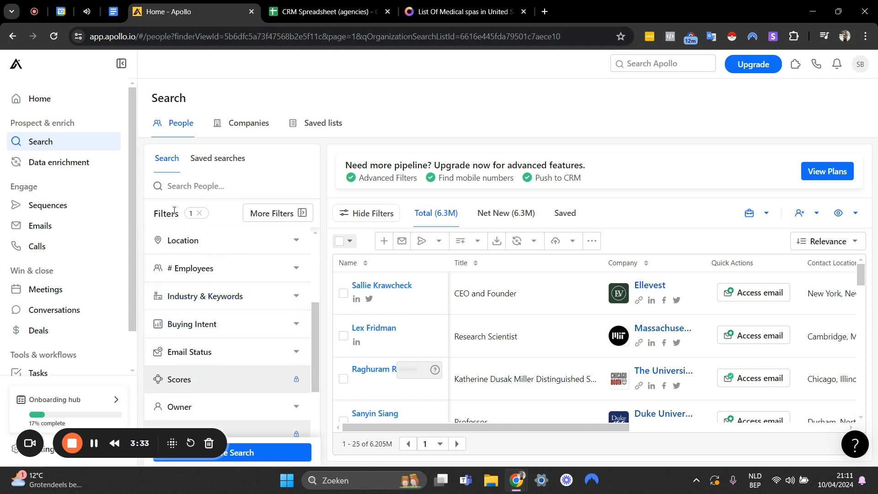
{"action": "scroll", "coordinate": [243, 329], "scroll_direction": "up", "scroll_amount": 1}
{"action": "left_click", "coordinate": [231, 327]}
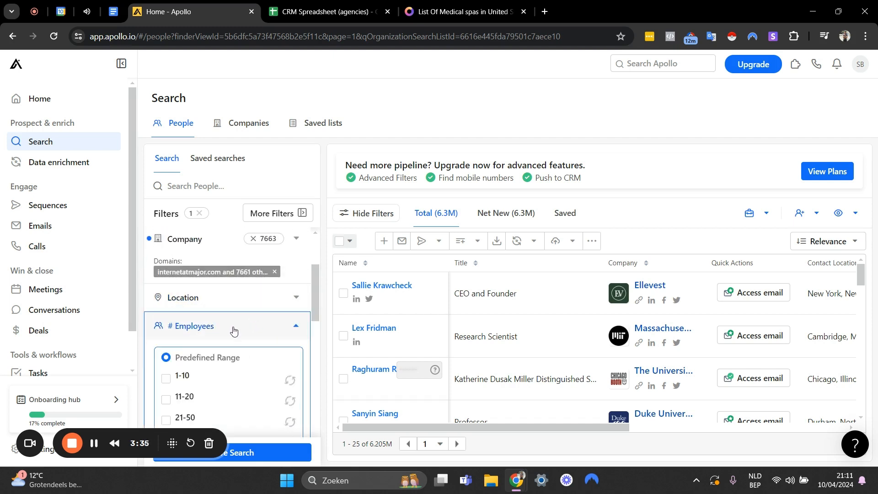
{"action": "scroll", "coordinate": [242, 316], "scroll_direction": "down", "scroll_amount": 2}
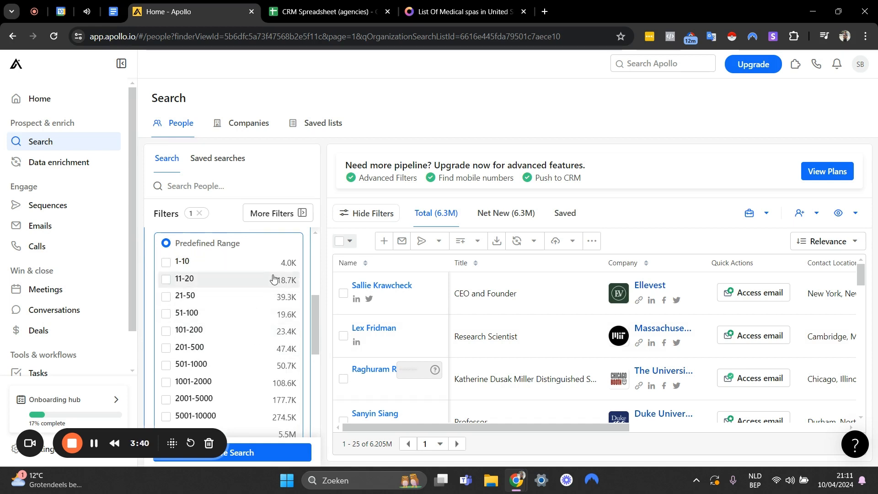
{"action": "scroll", "coordinate": [236, 370], "scroll_direction": "down", "scroll_amount": 1}
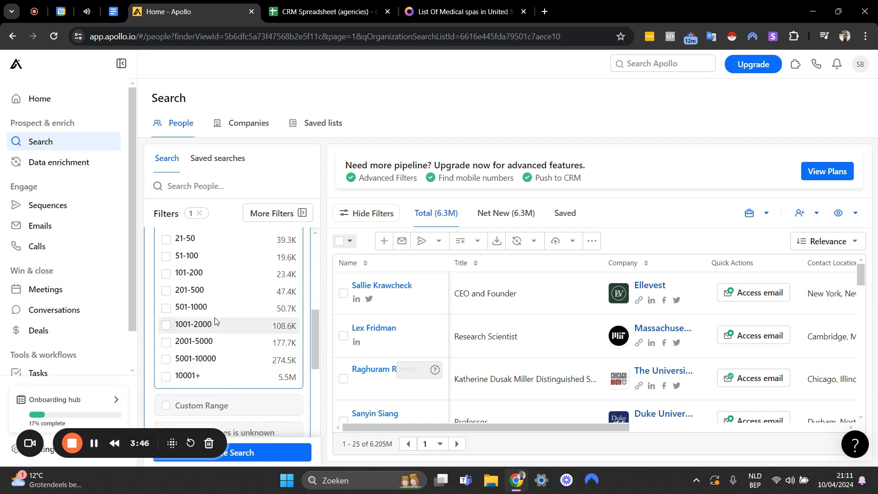
Limit the search to companies with 1-10 and 11-20 employees and collapse the # Employees filter.
{"action": "scroll", "coordinate": [215, 318], "scroll_direction": "up", "scroll_amount": 2}
{"action": "scroll", "coordinate": [210, 323], "scroll_direction": "up", "scroll_amount": 1}
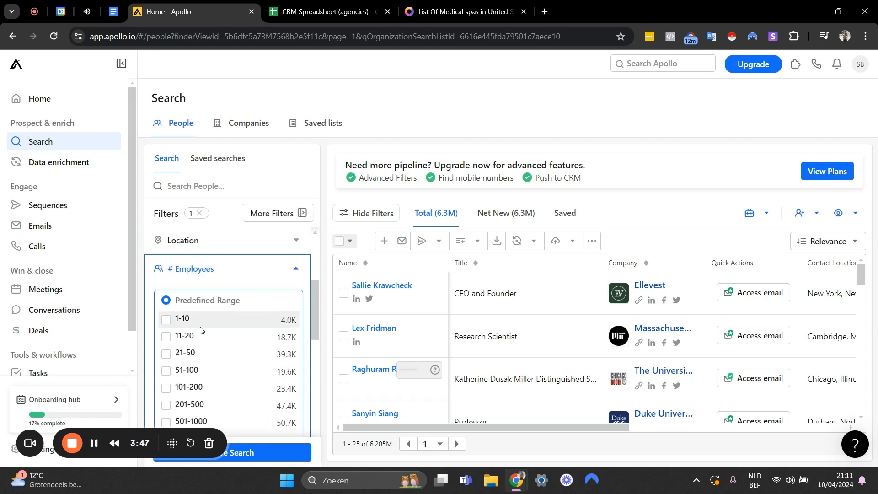
{"action": "left_click", "coordinate": [165, 320]}
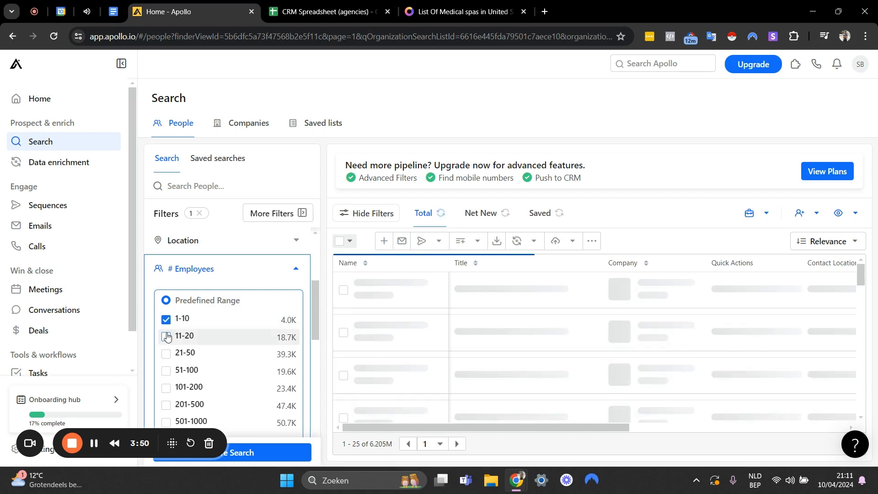
{"action": "left_click", "coordinate": [166, 337]}
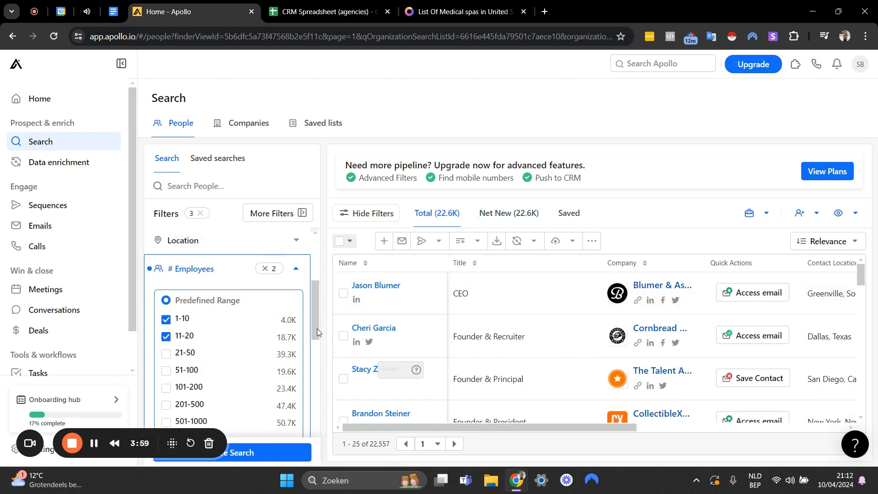
{"action": "scroll", "coordinate": [261, 329], "scroll_direction": "down", "scroll_amount": 2}
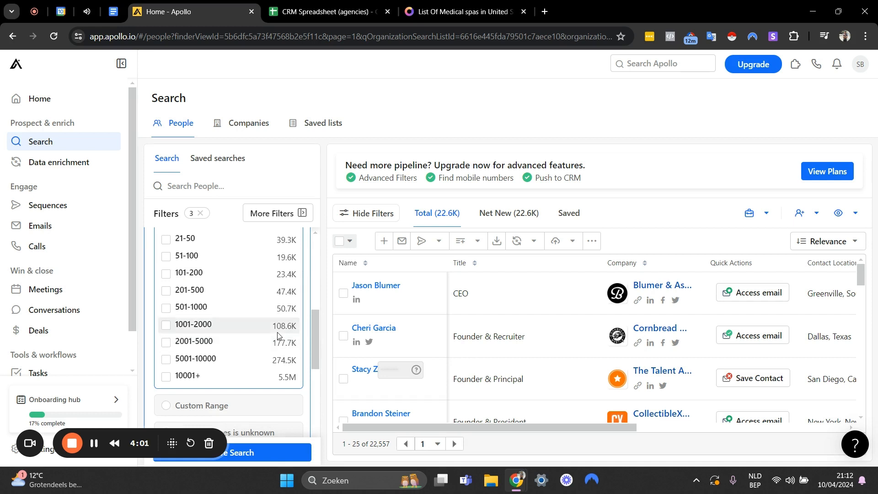
{"action": "scroll", "coordinate": [279, 320], "scroll_direction": "up", "scroll_amount": 3}
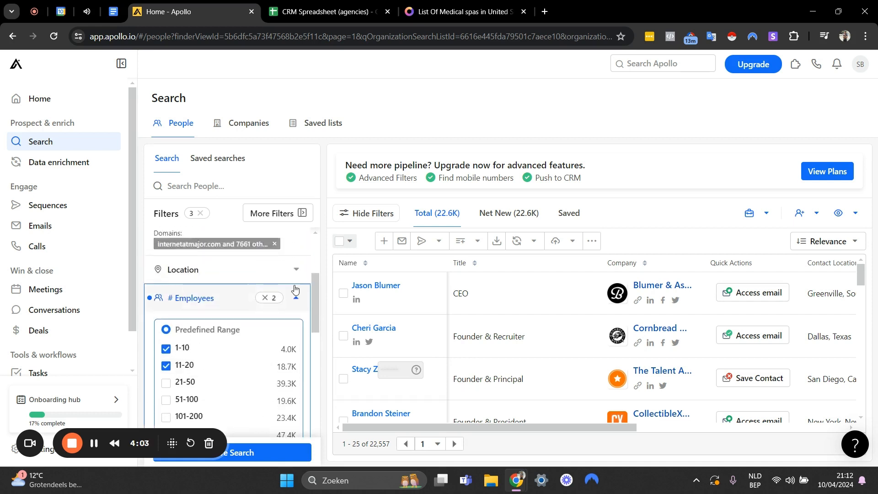
{"action": "scroll", "coordinate": [295, 293], "scroll_direction": "up", "scroll_amount": 1}
{"action": "left_click", "coordinate": [297, 325]}
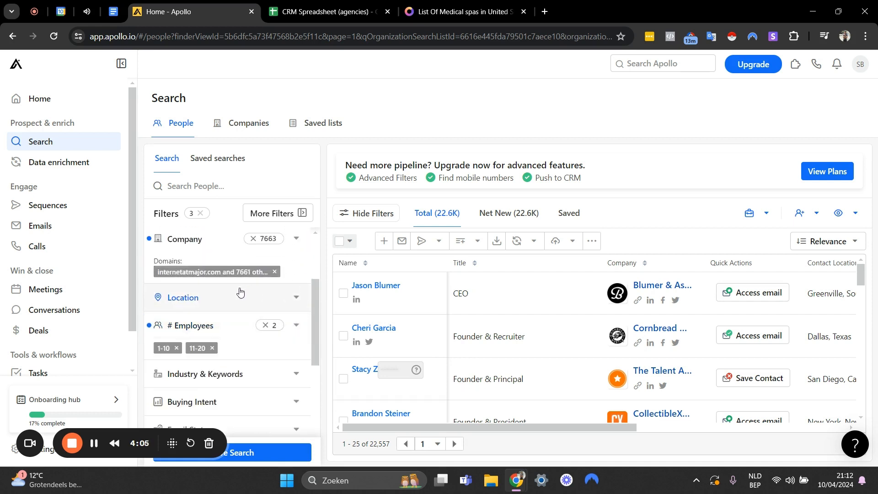
Filter the contacts by the email statuses Likely to engage and Verified, and collapse the Email Status filter.
{"action": "scroll", "coordinate": [235, 298], "scroll_direction": "up", "scroll_amount": 1}
{"action": "scroll", "coordinate": [264, 287], "scroll_direction": "down", "scroll_amount": 3}
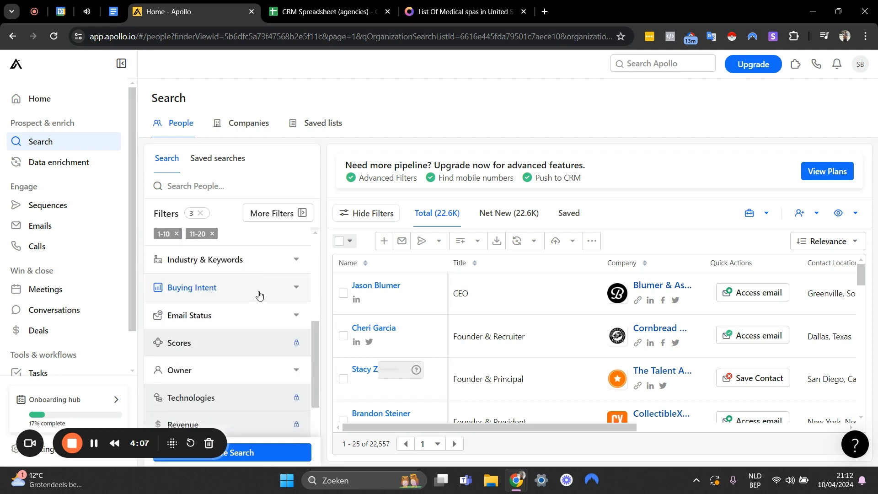
{"action": "left_click", "coordinate": [219, 319]}
{"action": "left_click", "coordinate": [158, 356]}
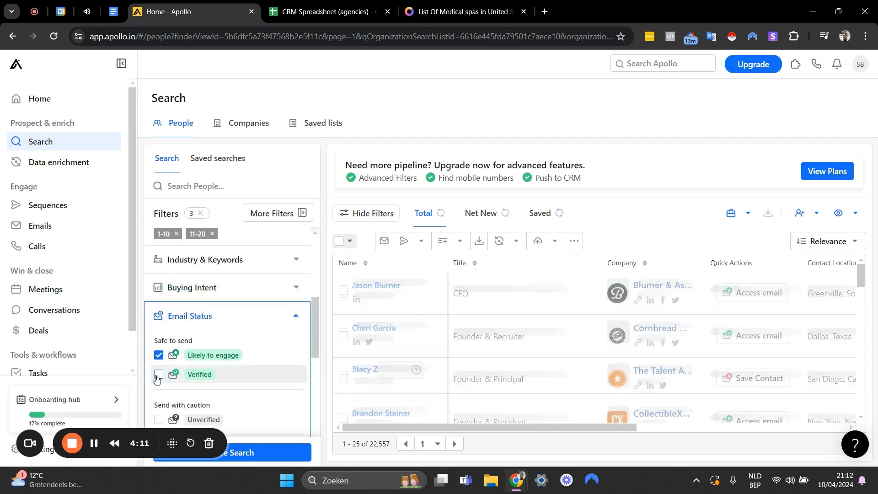
{"action": "left_click", "coordinate": [158, 374]}
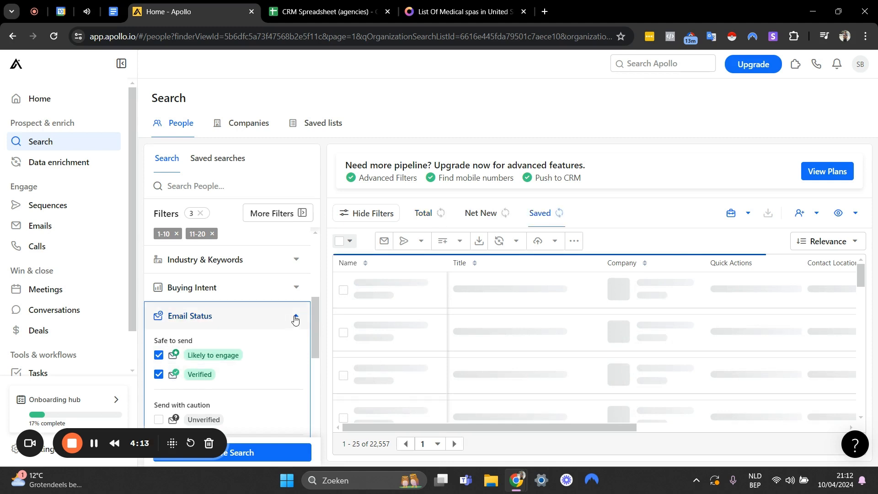
{"action": "left_click", "coordinate": [296, 319]}
{"action": "scroll", "coordinate": [296, 319], "scroll_direction": "up", "scroll_amount": 2}
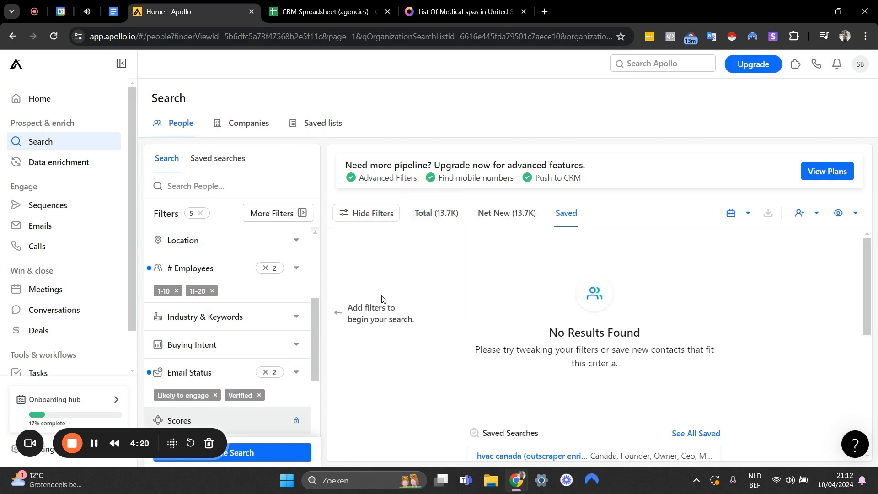
Filter the people by the management levels Owner, Founder and C suite within the Job Titles filter.
{"action": "scroll", "coordinate": [268, 326], "scroll_direction": "up", "scroll_amount": 4}
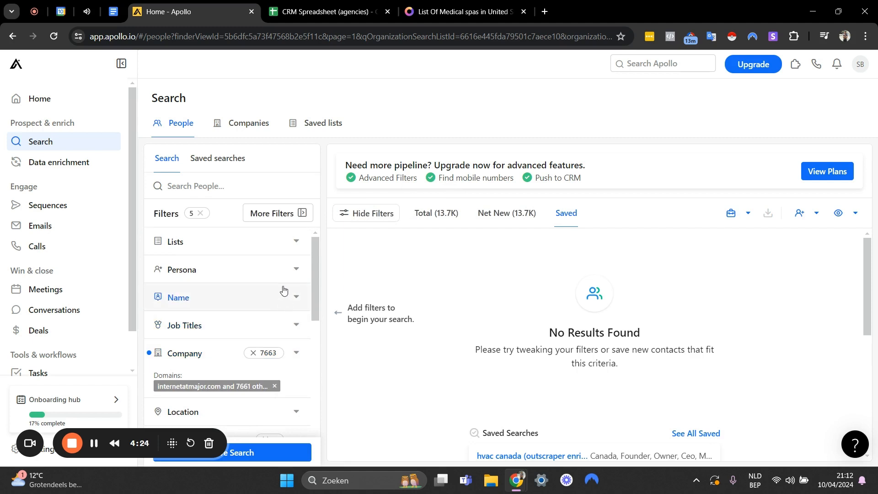
{"action": "left_click", "coordinate": [280, 330]}
{"action": "scroll", "coordinate": [220, 320], "scroll_direction": "down", "scroll_amount": 3}
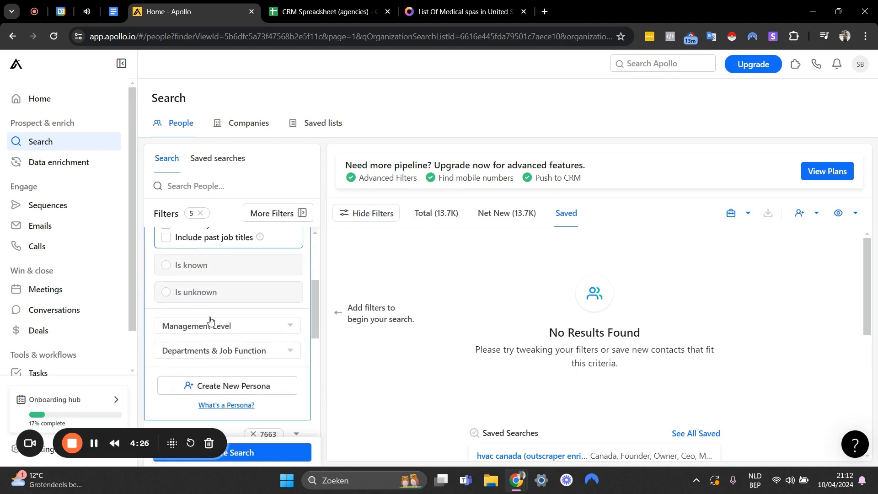
{"action": "scroll", "coordinate": [188, 283], "scroll_direction": "up", "scroll_amount": 4}
{"action": "scroll", "coordinate": [213, 293], "scroll_direction": "down", "scroll_amount": 4}
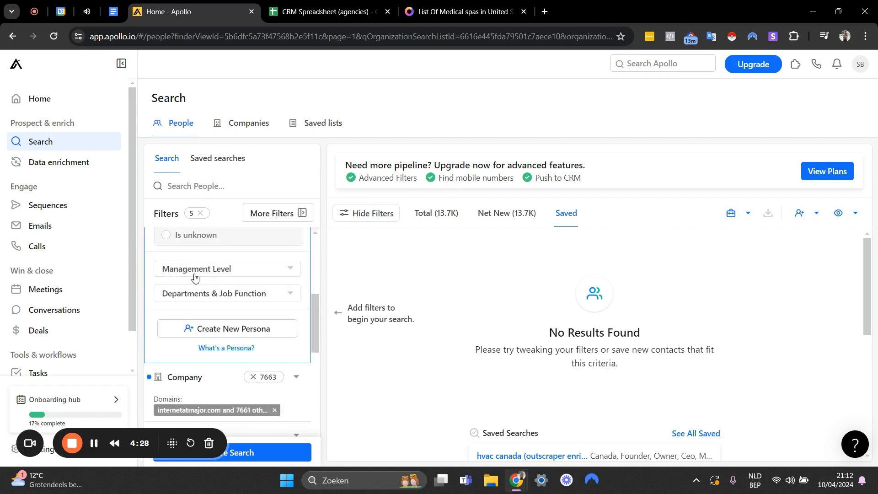
{"action": "scroll", "coordinate": [197, 292], "scroll_direction": "up", "scroll_amount": 1}
{"action": "left_click", "coordinate": [211, 325]}
{"action": "scroll", "coordinate": [209, 323], "scroll_direction": "down", "scroll_amount": 1}
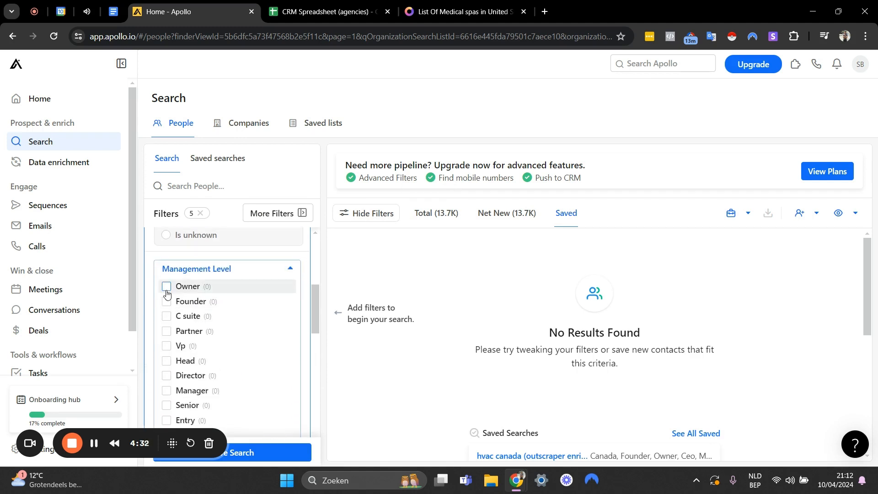
{"action": "scroll", "coordinate": [202, 297], "scroll_direction": "down", "scroll_amount": 1}
{"action": "scroll", "coordinate": [205, 320], "scroll_direction": "up", "scroll_amount": 1}
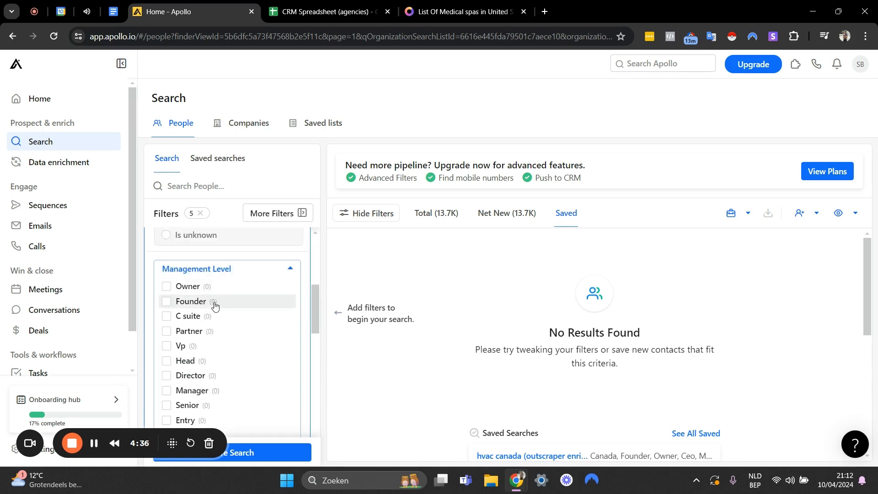
{"action": "left_click", "coordinate": [166, 287]}
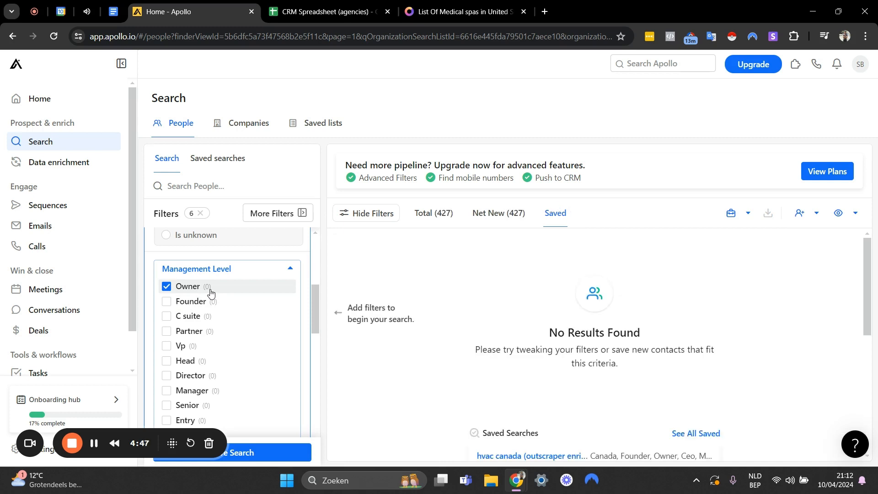
{"action": "left_click", "coordinate": [168, 301]}
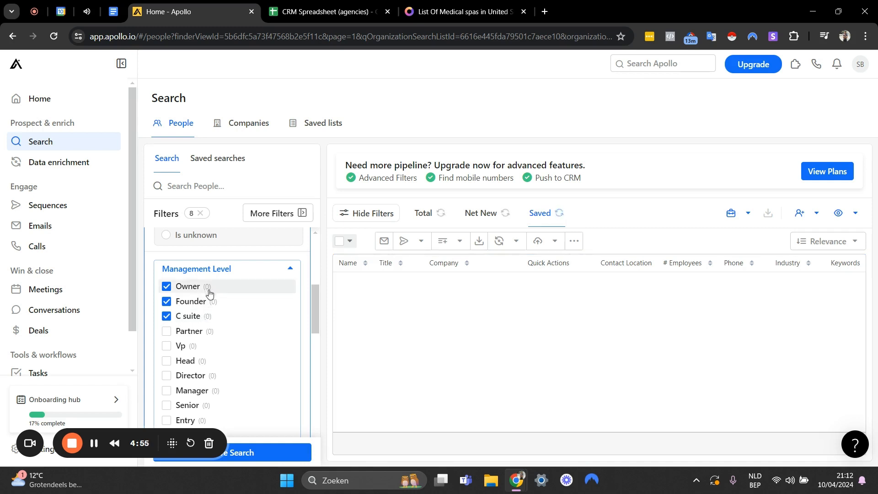
Add the management levels Head, Director and Manager, and collapse the Job Titles filter.
{"action": "scroll", "coordinate": [169, 334], "scroll_direction": "down", "scroll_amount": 1}
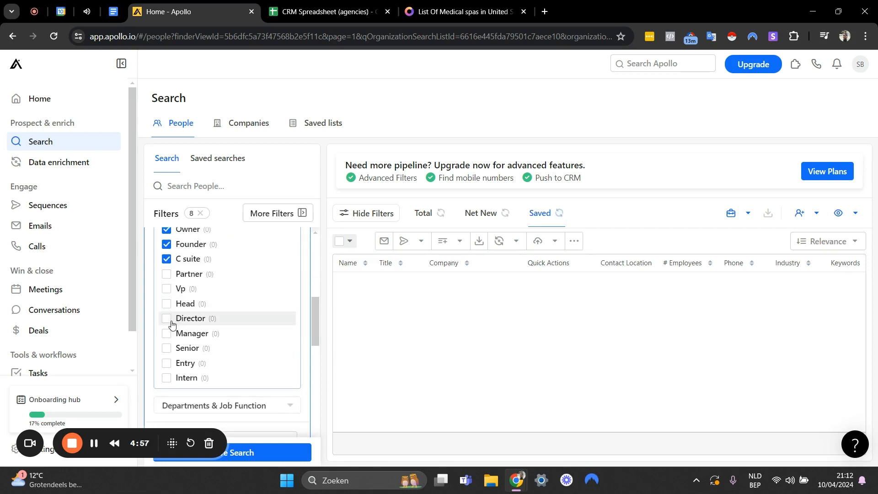
{"action": "left_click", "coordinate": [167, 305]}
{"action": "left_click", "coordinate": [167, 320]}
{"action": "left_click", "coordinate": [167, 336]}
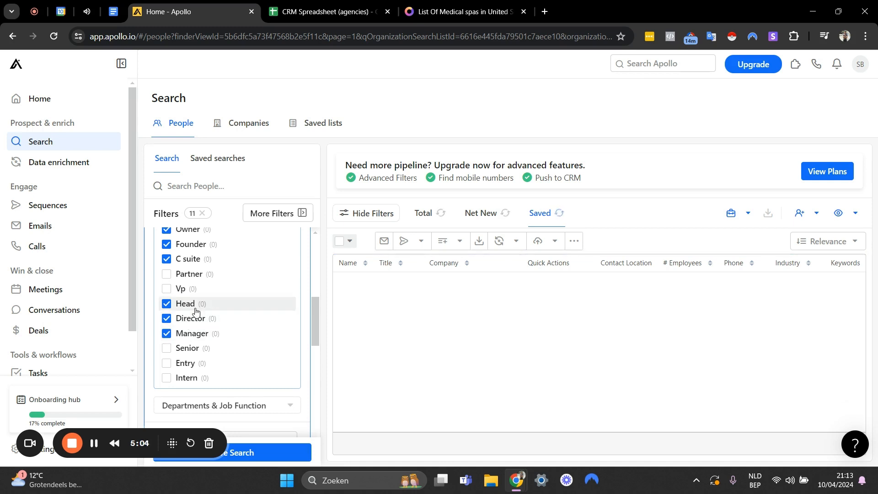
{"action": "scroll", "coordinate": [196, 311], "scroll_direction": "up", "scroll_amount": 1}
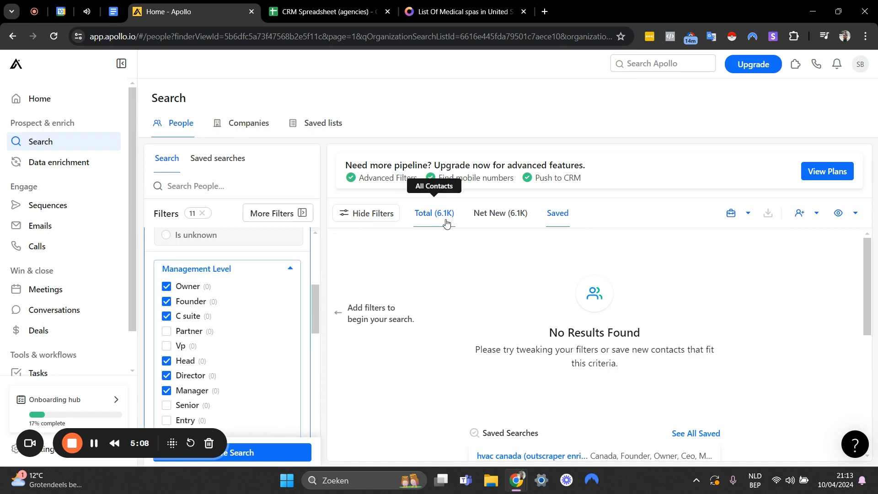
{"action": "left_click", "coordinate": [293, 271]}
{"action": "scroll", "coordinate": [292, 274], "scroll_direction": "up", "scroll_amount": 4}
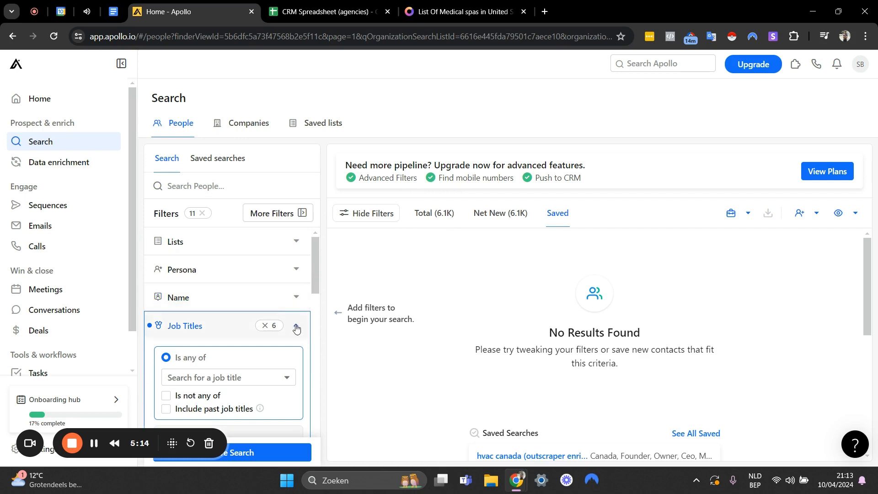
{"action": "scroll", "coordinate": [291, 332], "scroll_direction": "down", "scroll_amount": 2}
{"action": "scroll", "coordinate": [294, 311], "scroll_direction": "up", "scroll_amount": 2}
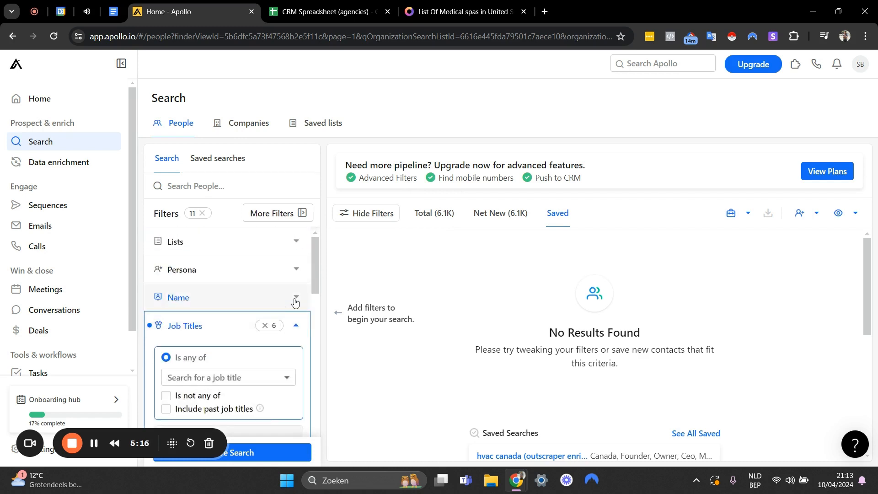
{"action": "left_click", "coordinate": [295, 326]}
Show the total list of matching contacts and look over the results and applied filters.
{"action": "scroll", "coordinate": [293, 329], "scroll_direction": "down", "scroll_amount": 2}
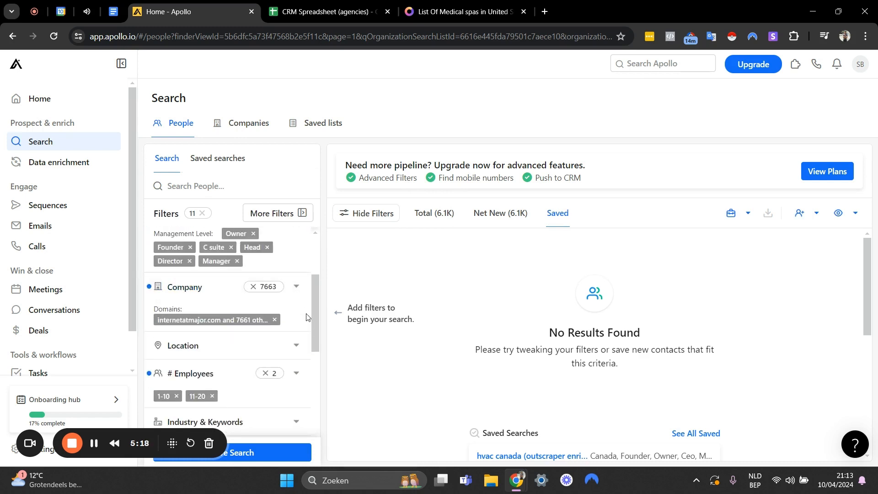
{"action": "scroll", "coordinate": [298, 339], "scroll_direction": "down", "scroll_amount": 1}
{"action": "scroll", "coordinate": [284, 366], "scroll_direction": "down", "scroll_amount": 3}
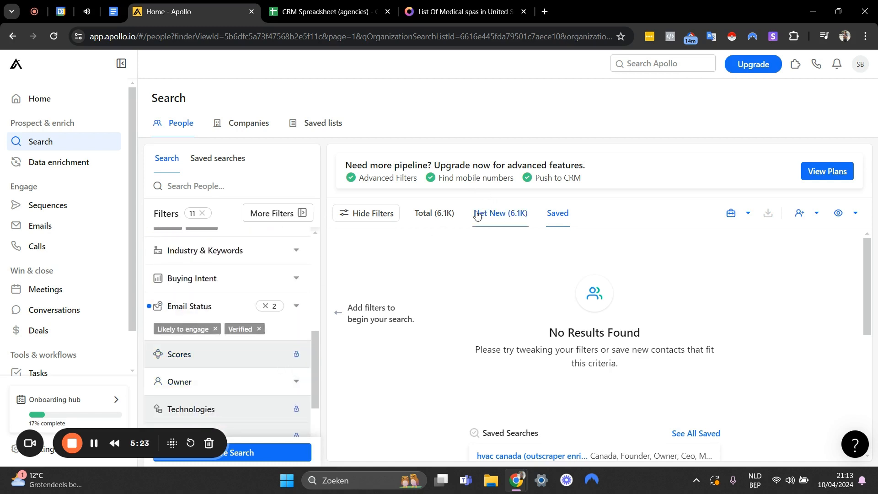
{"action": "left_click", "coordinate": [440, 215]}
{"action": "scroll", "coordinate": [264, 313], "scroll_direction": "up", "scroll_amount": 7}
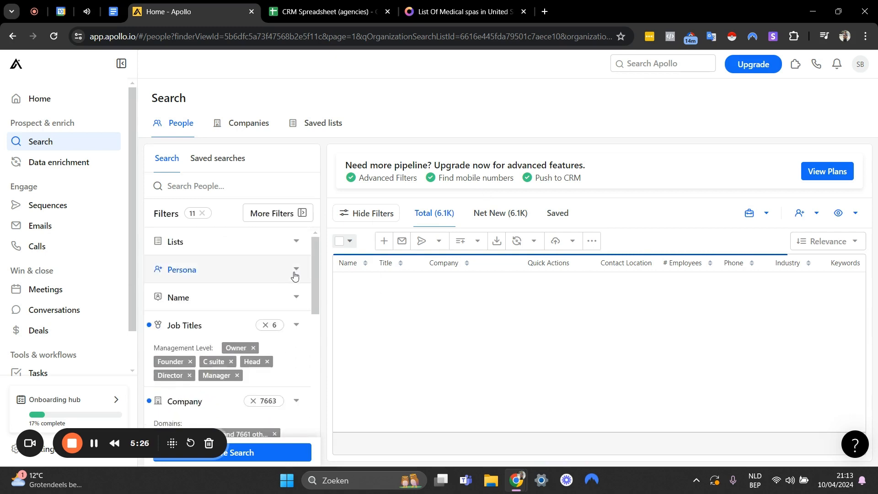
{"action": "scroll", "coordinate": [245, 313], "scroll_direction": "down", "scroll_amount": 1}
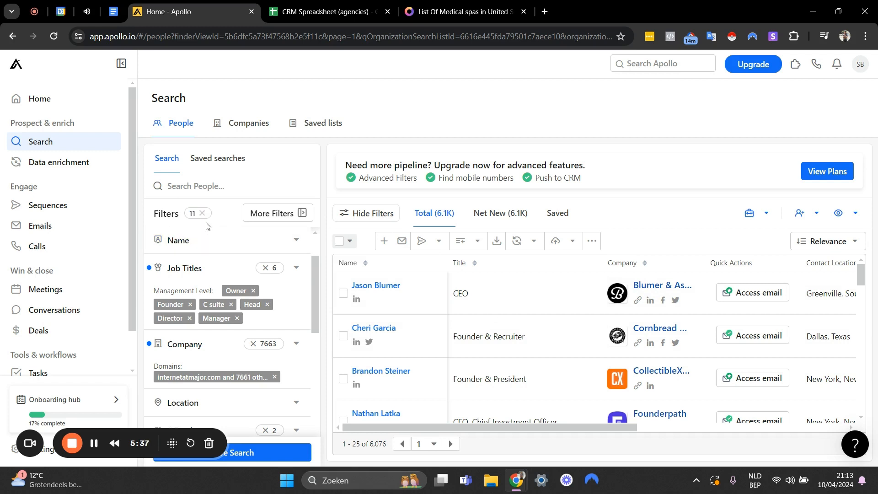
{"action": "scroll", "coordinate": [275, 285], "scroll_direction": "up", "scroll_amount": 1}
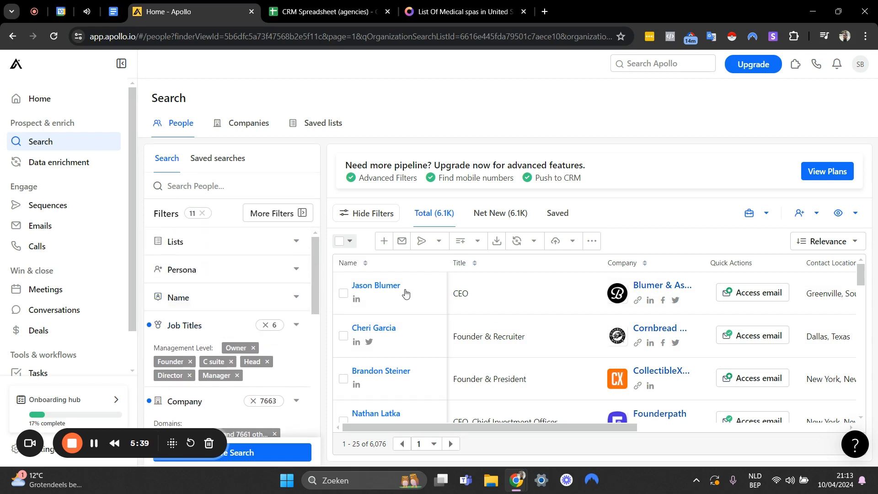
{"action": "scroll", "coordinate": [520, 297], "scroll_direction": "down", "scroll_amount": 3}
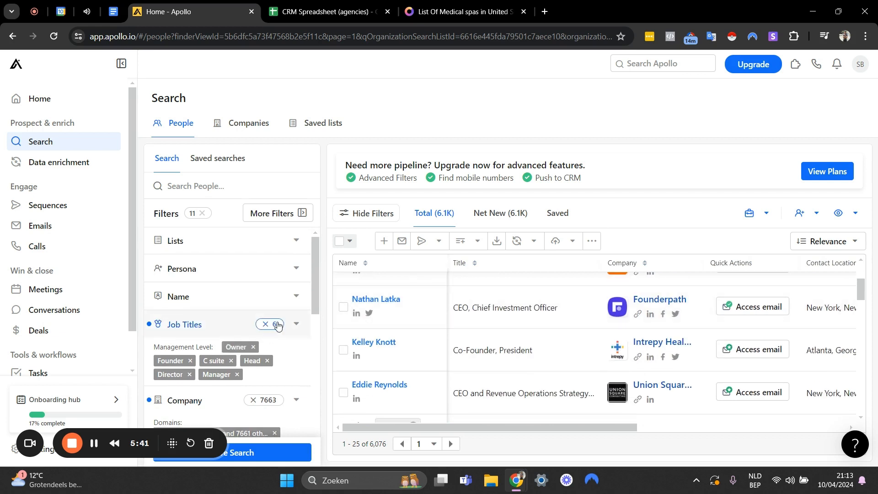
Limit the contact location to the United States and the United Kingdom in the Location filter.
{"action": "scroll", "coordinate": [272, 318], "scroll_direction": "down", "scroll_amount": 3}
{"action": "scroll", "coordinate": [272, 313], "scroll_direction": "down", "scroll_amount": 1}
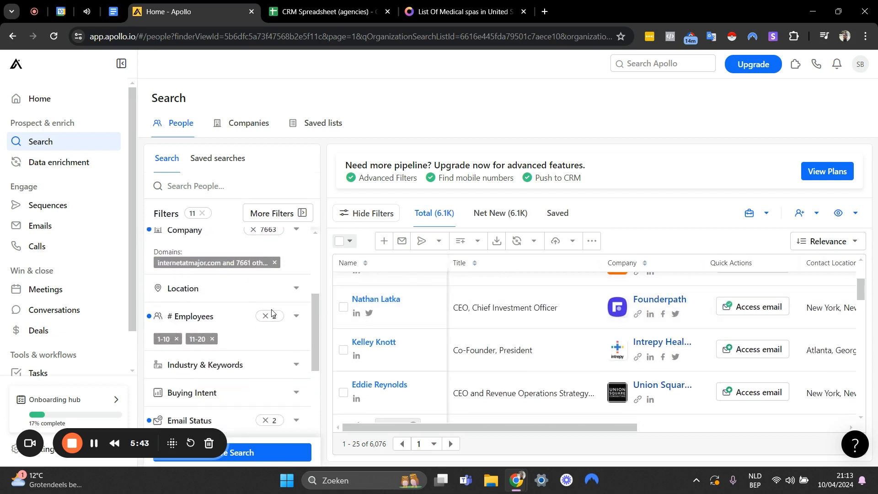
{"action": "left_click", "coordinate": [249, 289]}
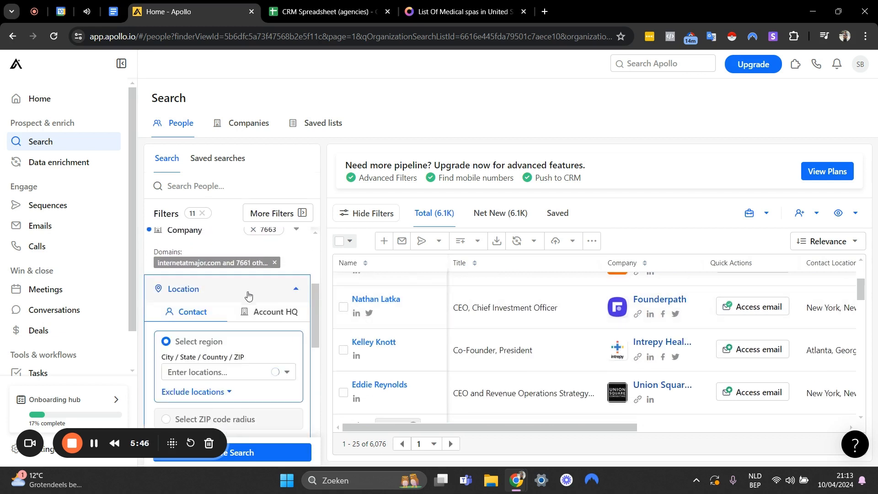
{"action": "scroll", "coordinate": [247, 294], "scroll_direction": "down", "scroll_amount": 1}
{"action": "left_click", "coordinate": [200, 315]}
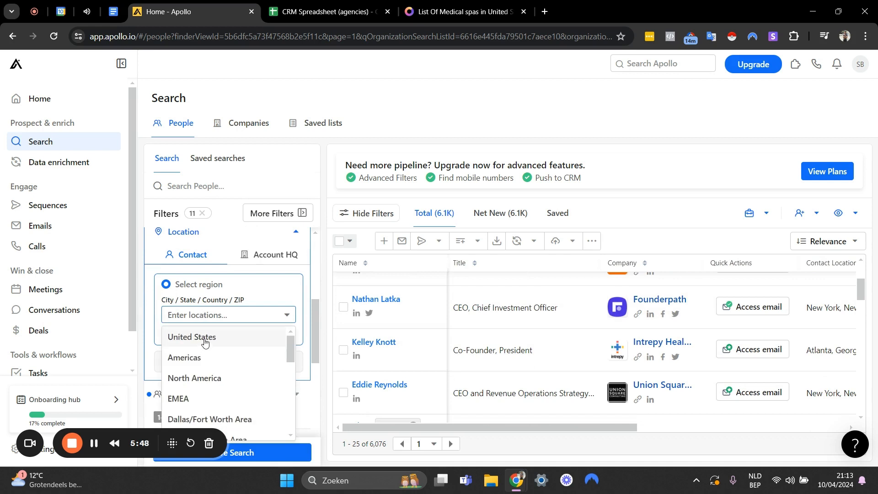
{"action": "left_click", "coordinate": [224, 333]}
{"action": "left_click", "coordinate": [231, 319]}
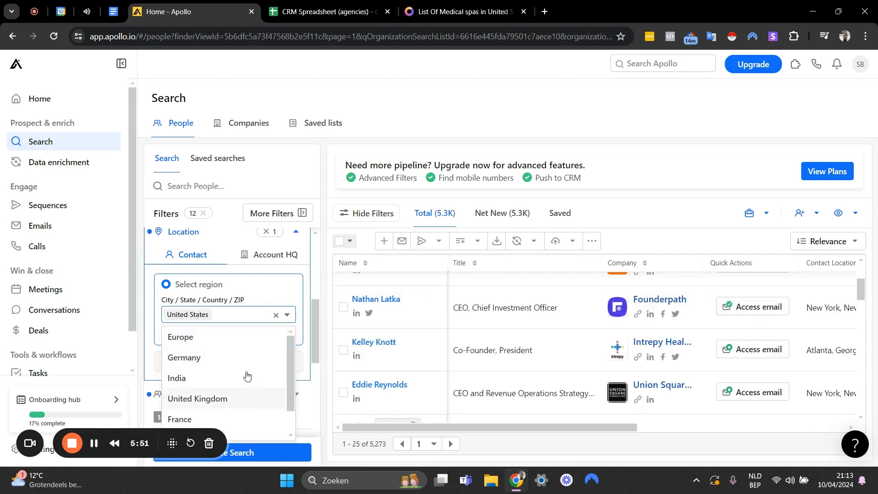
{"action": "left_click", "coordinate": [224, 399]}
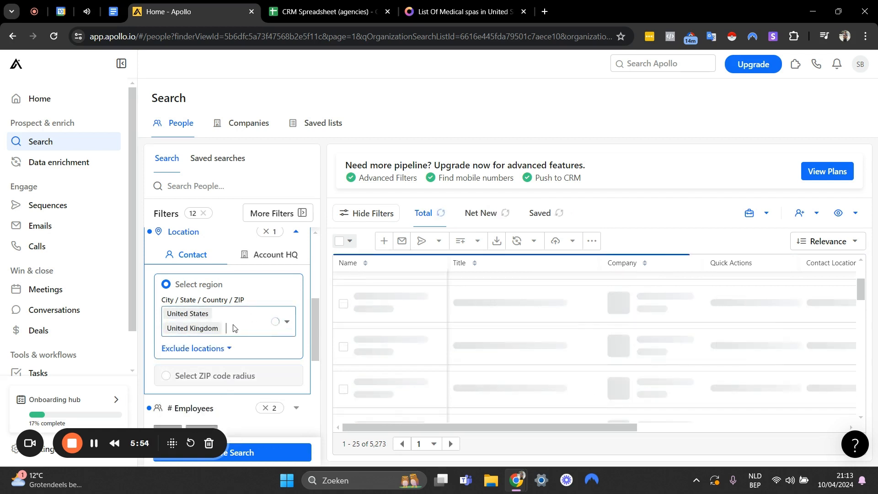
Add Canada to the contact locations and collapse the Location filter.
{"action": "left_click", "coordinate": [233, 328]}
{"action": "type", "text": "cana"}
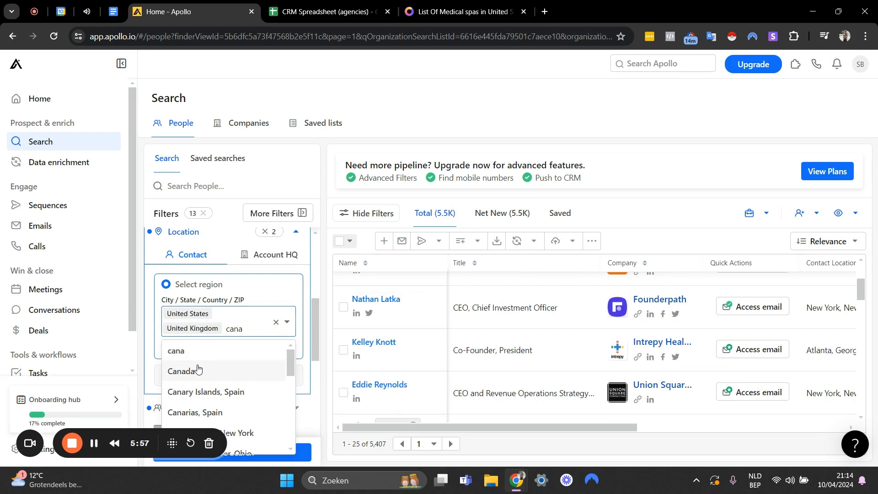
{"action": "left_click", "coordinate": [198, 370]}
{"action": "scroll", "coordinate": [287, 302], "scroll_direction": "up", "scroll_amount": 1}
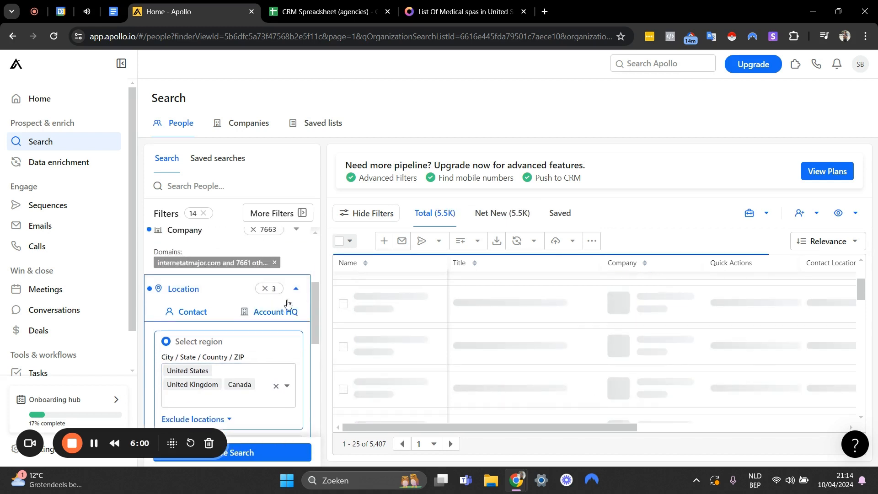
{"action": "left_click", "coordinate": [295, 289]}
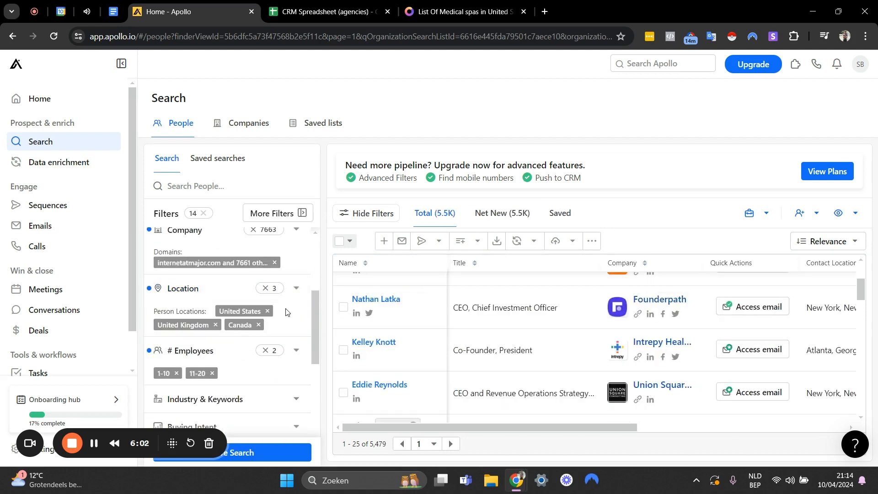
Review all applied people filters and examine the columns of contact details in the results table.
{"action": "scroll", "coordinate": [281, 328], "scroll_direction": "down", "scroll_amount": 3}
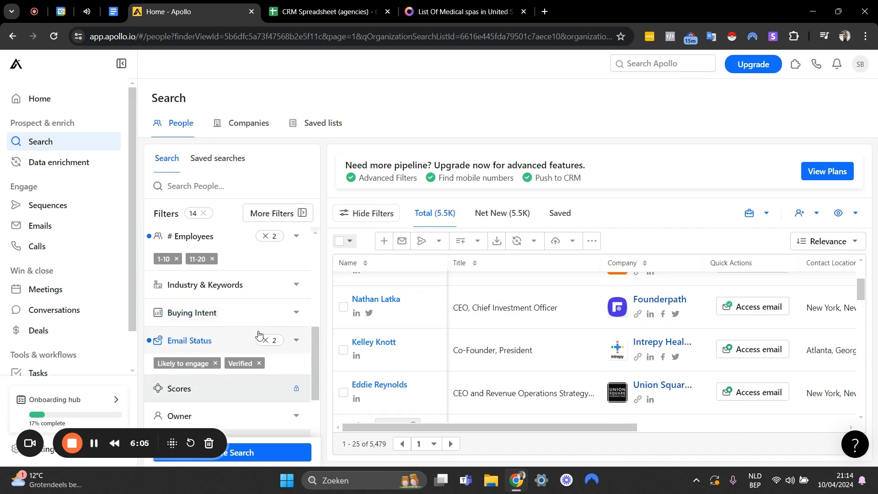
{"action": "scroll", "coordinate": [256, 286], "scroll_direction": "down", "scroll_amount": 3}
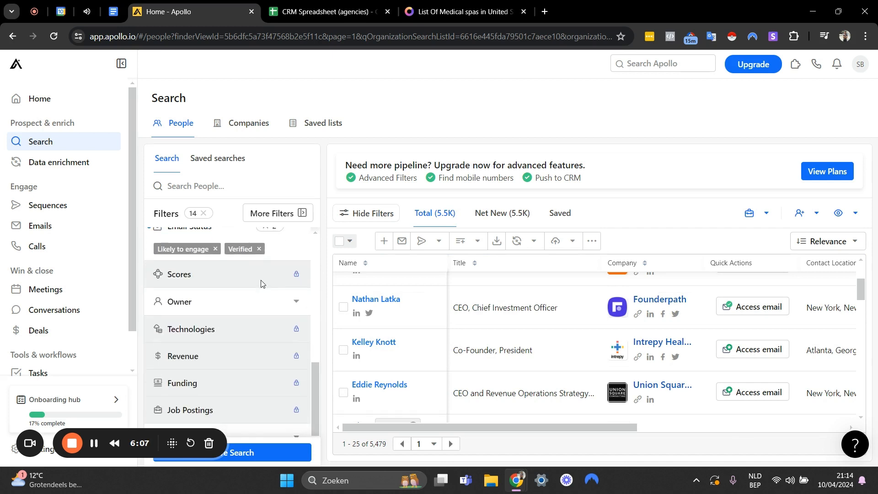
{"action": "scroll", "coordinate": [238, 312], "scroll_direction": "up", "scroll_amount": 2}
{"action": "scroll", "coordinate": [251, 313], "scroll_direction": "up", "scroll_amount": 6}
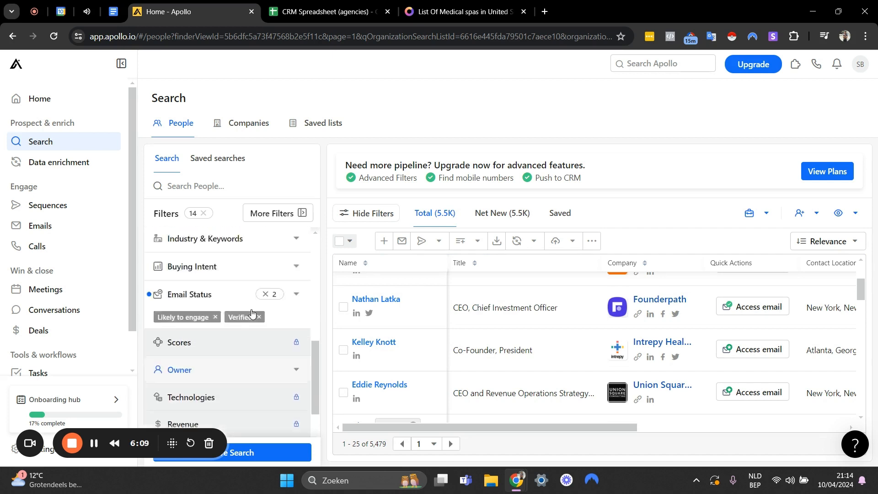
{"action": "scroll", "coordinate": [248, 317], "scroll_direction": "down", "scroll_amount": 4}
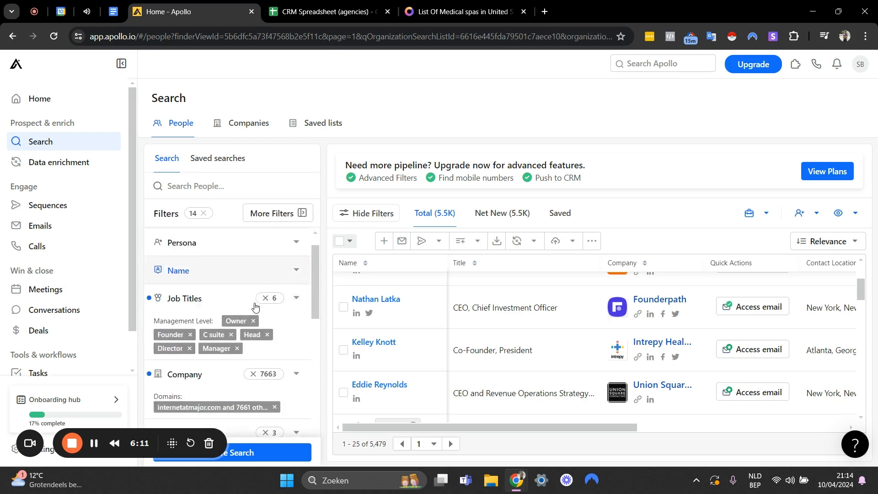
{"action": "scroll", "coordinate": [529, 307], "scroll_direction": "up", "scroll_amount": 2}
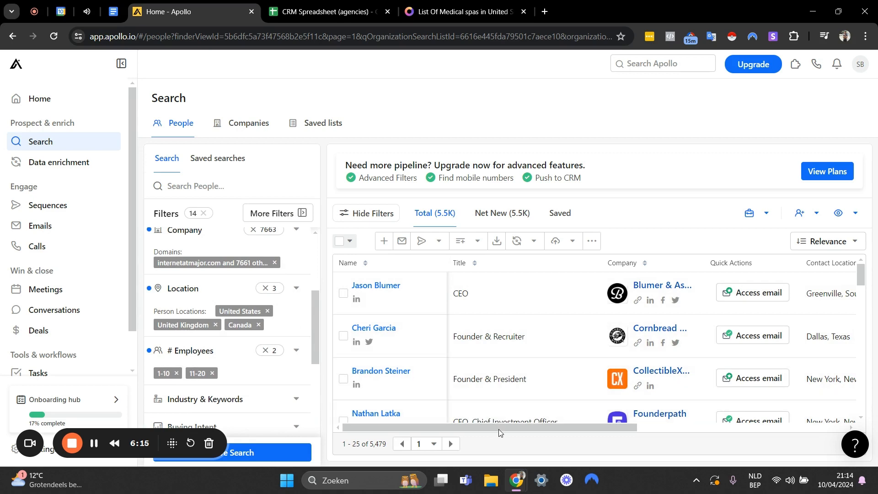
{"action": "left_click_drag", "start_coordinate": [499, 432], "coordinate": [496, 414]}
{"action": "left_click_drag", "start_coordinate": [475, 427], "coordinate": [850, 421]}
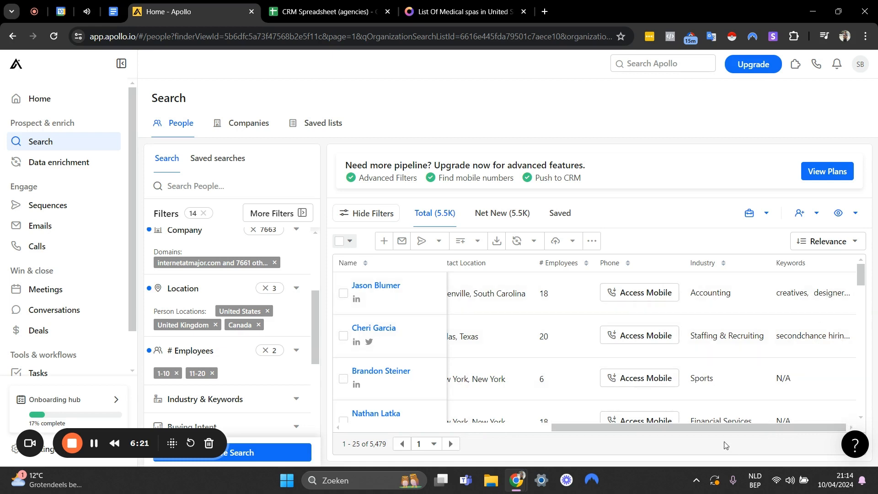
{"action": "left_click_drag", "start_coordinate": [734, 428], "coordinate": [524, 428]}
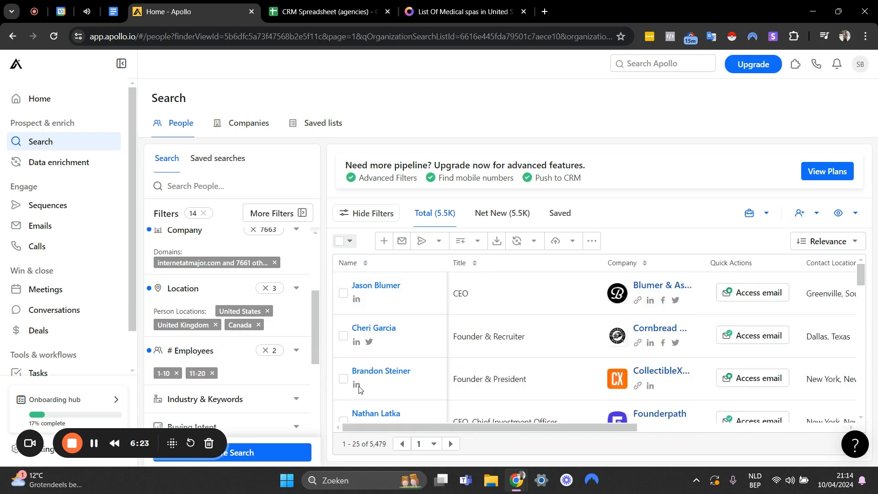
Open the first listed contact's profile in a new tab and examine the work history and company details.
{"action": "right_click", "coordinate": [371, 286]}
{"action": "left_click", "coordinate": [421, 117]}
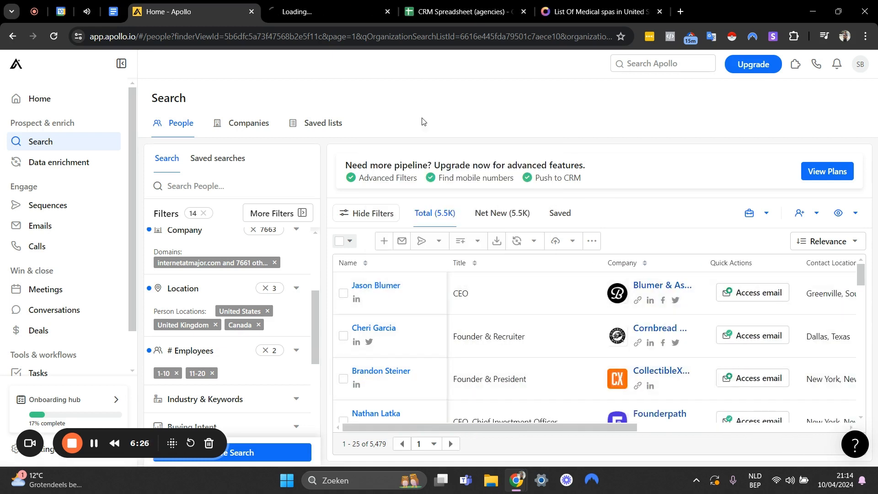
{"action": "left_click", "coordinate": [300, 9]}
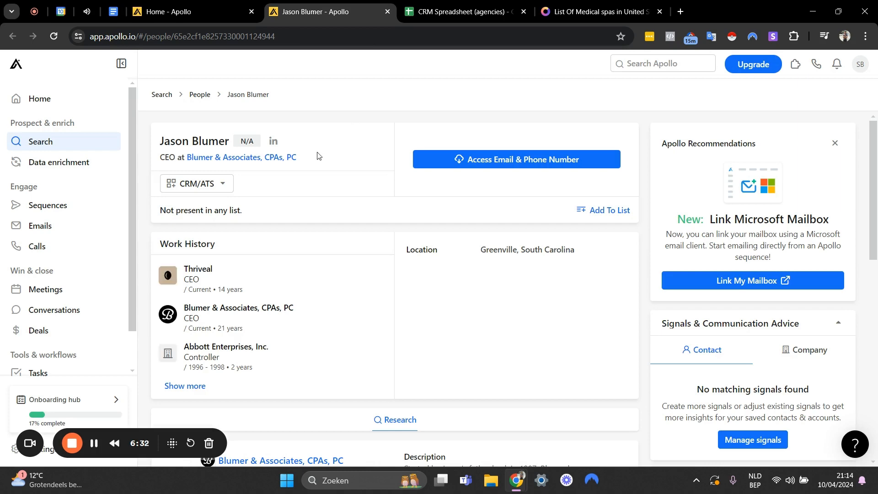
{"action": "scroll", "coordinate": [343, 169], "scroll_direction": "down", "scroll_amount": 5}
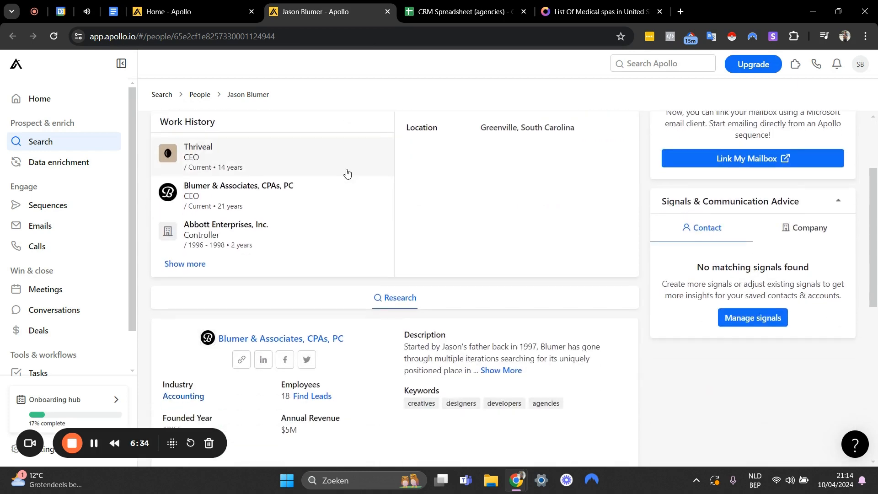
Close the contact's profile and open the first listed company's page in a new tab to check its industry.
{"action": "scroll", "coordinate": [347, 137], "scroll_direction": "up", "scroll_amount": 5}
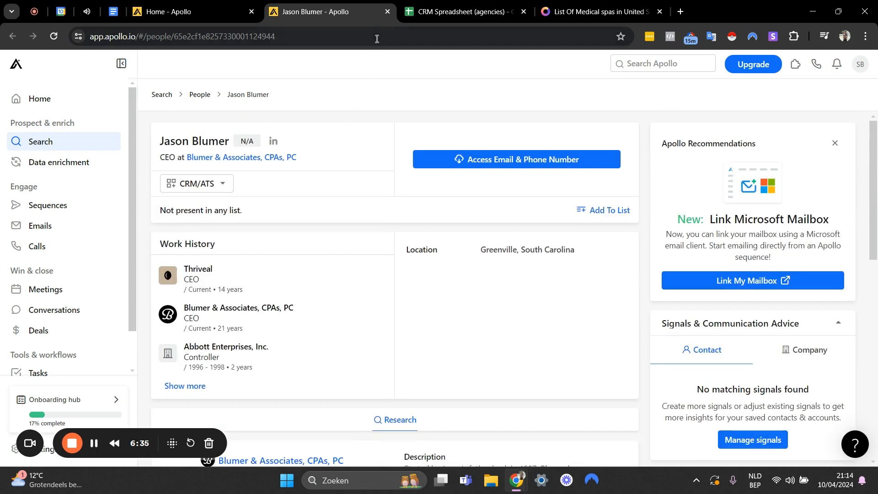
{"action": "left_click", "coordinate": [388, 11]}
{"action": "right_click", "coordinate": [650, 289]}
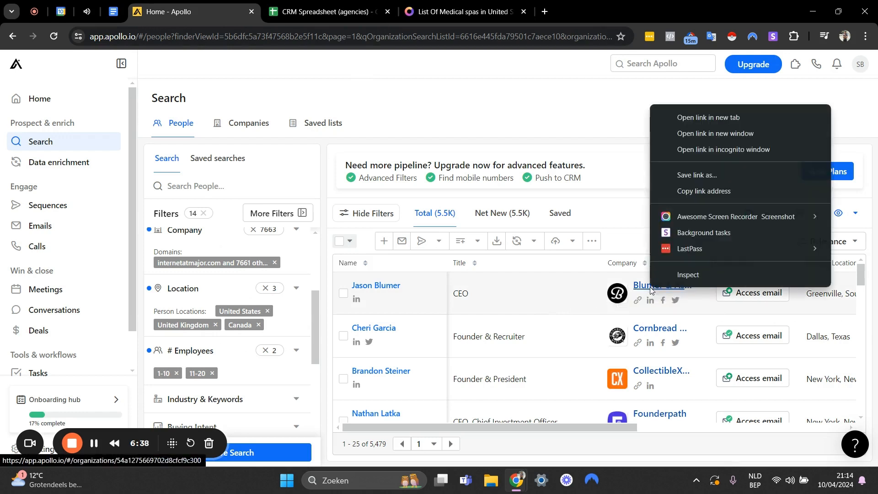
{"action": "left_click", "coordinate": [682, 121]}
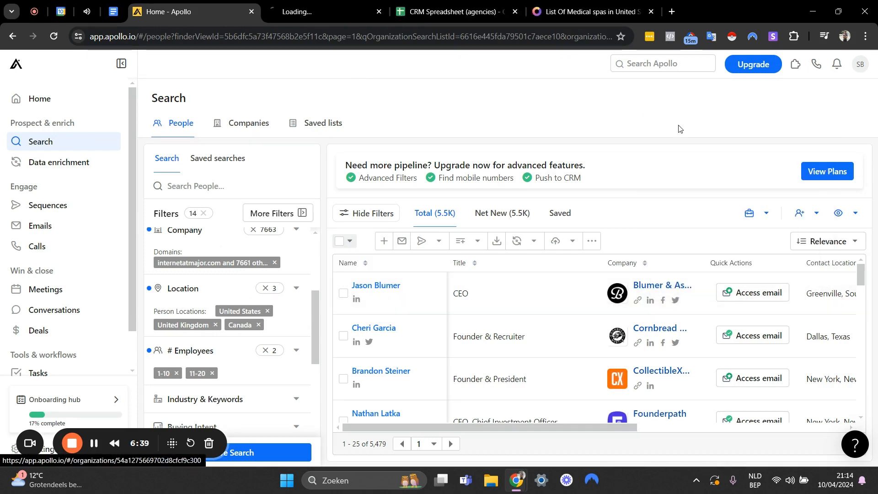
{"action": "left_click", "coordinate": [326, 6]}
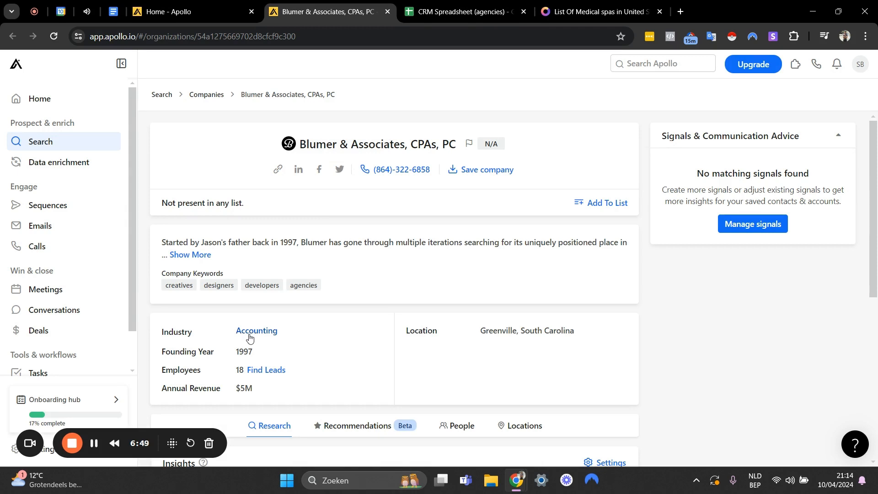
Return to the people search, expand the Industry & Keywords filter and examine its industry and keyword options.
{"action": "left_click", "coordinate": [202, 3]}
{"action": "scroll", "coordinate": [286, 336], "scroll_direction": "down", "scroll_amount": 3}
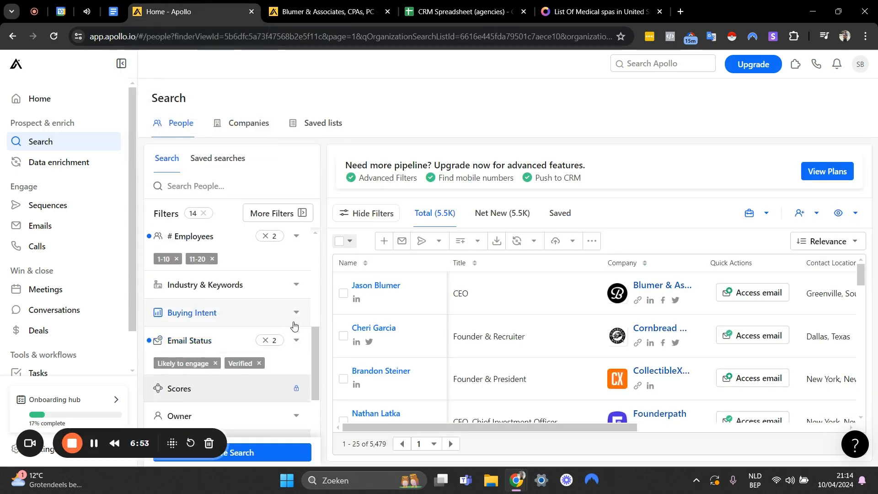
{"action": "left_click", "coordinate": [280, 288]}
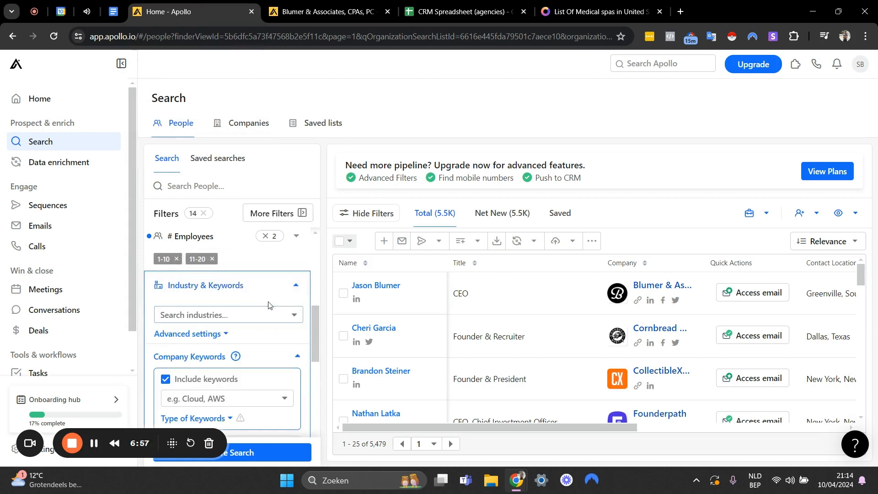
{"action": "scroll", "coordinate": [268, 306], "scroll_direction": "down", "scroll_amount": 3}
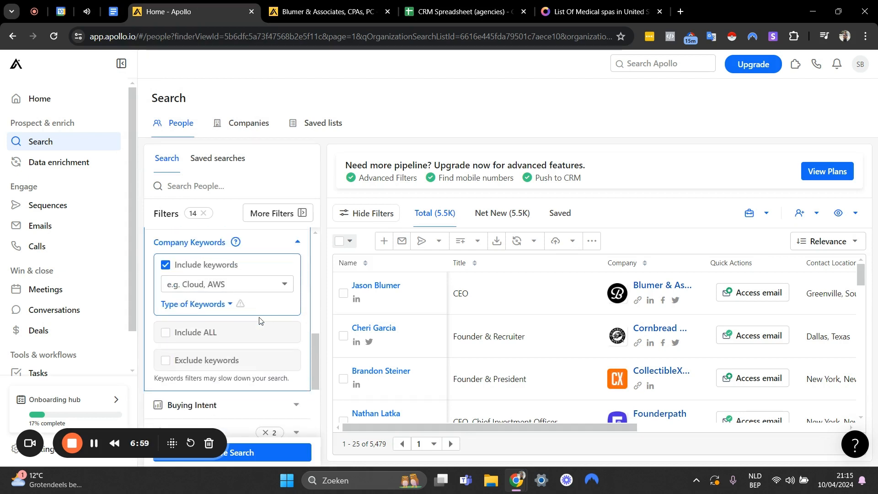
{"action": "scroll", "coordinate": [263, 315], "scroll_direction": "up", "scroll_amount": 5}
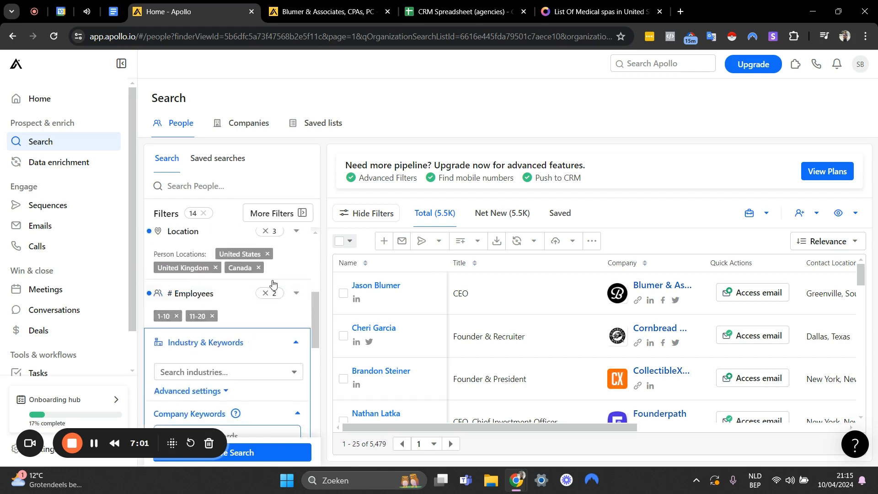
{"action": "scroll", "coordinate": [274, 298], "scroll_direction": "down", "scroll_amount": 5}
{"action": "scroll", "coordinate": [282, 323], "scroll_direction": "up", "scroll_amount": 2}
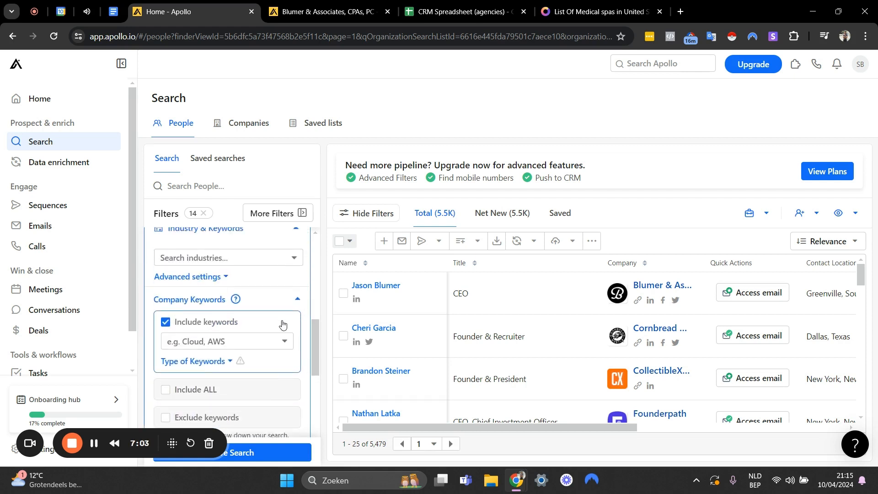
{"action": "scroll", "coordinate": [282, 324], "scroll_direction": "up", "scroll_amount": 3}
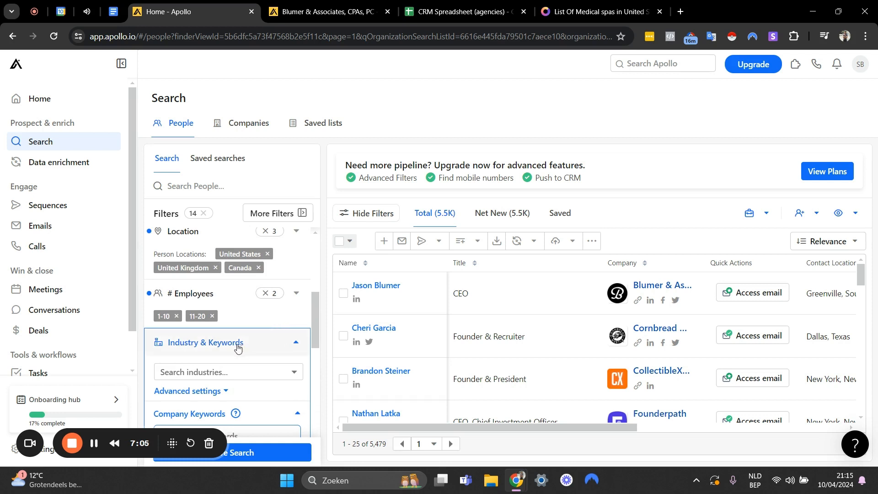
{"action": "scroll", "coordinate": [256, 343], "scroll_direction": "down", "scroll_amount": 1}
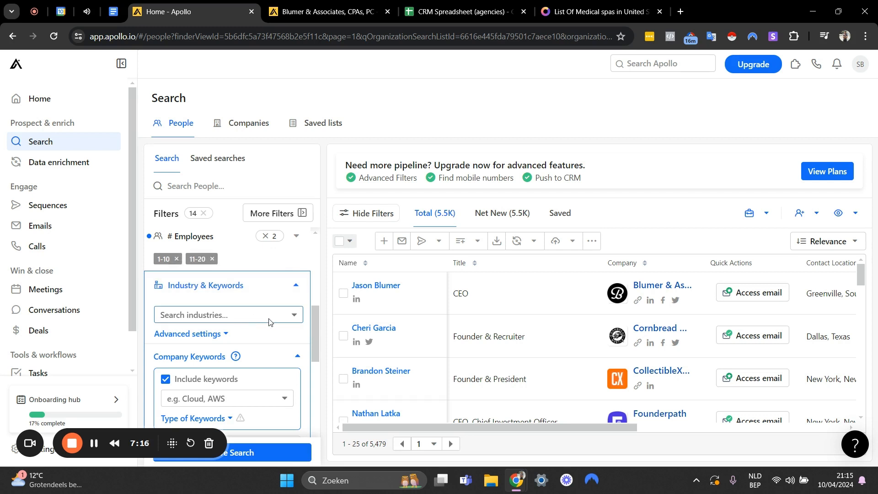
Try the marketing & advertising industry as an include filter and remove it again.
{"action": "left_click", "coordinate": [200, 314]}
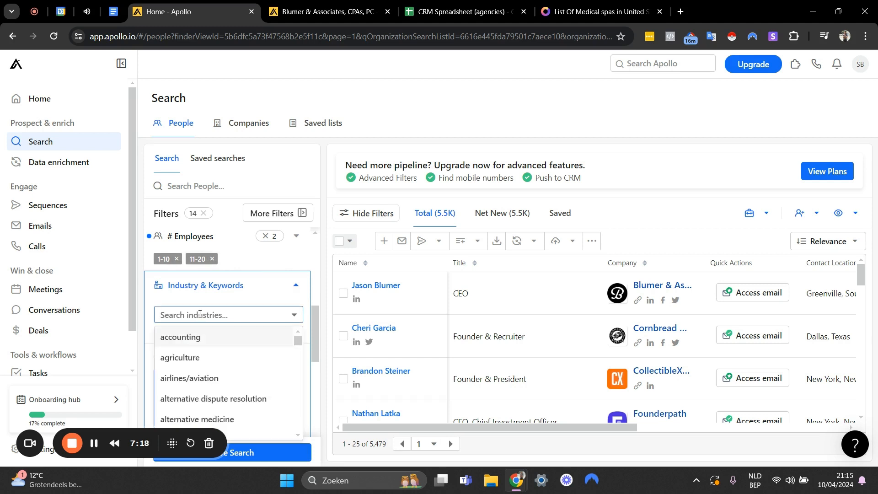
{"action": "type", "text": "marketing & advertising"}
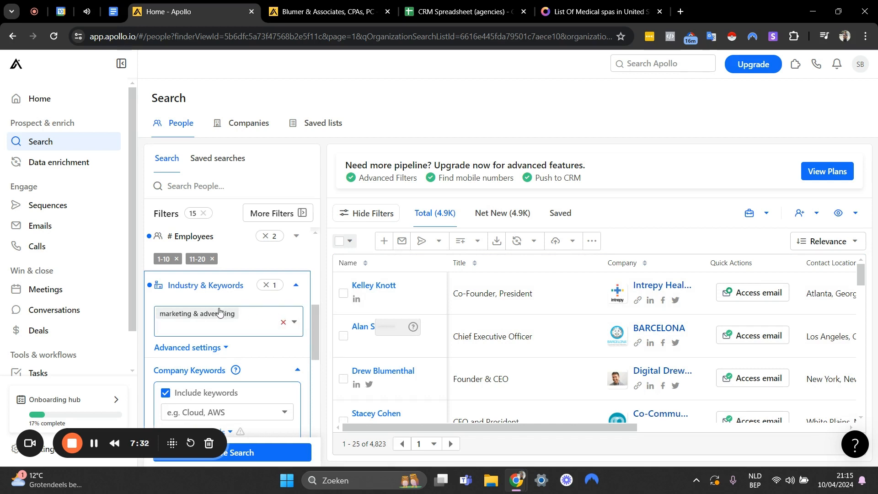
{"action": "key", "text": "BackSpace"}
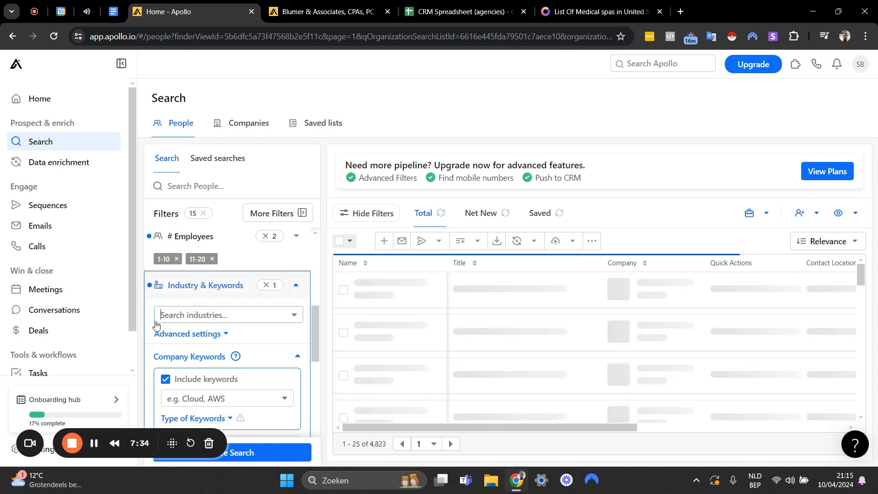
Exclude the accounting industry through the industry filter's advanced settings and close the accounting firm's company page.
{"action": "scroll", "coordinate": [214, 304], "scroll_direction": "down", "scroll_amount": 1}
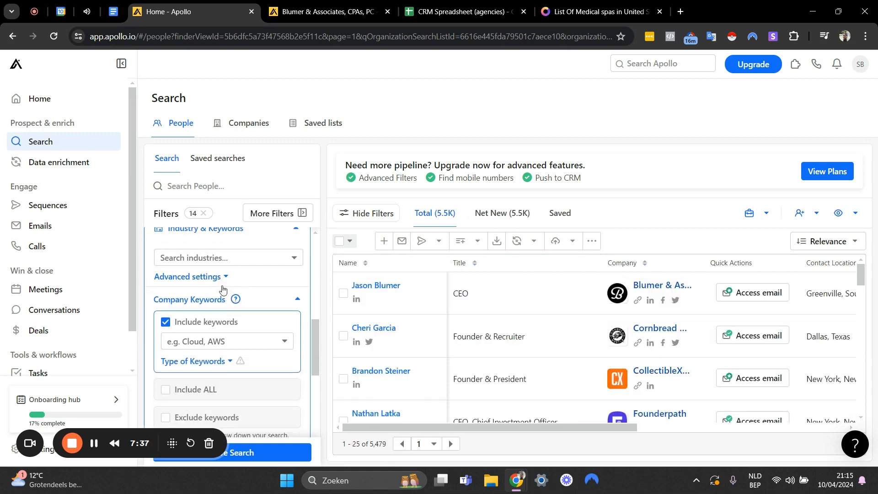
{"action": "scroll", "coordinate": [222, 289], "scroll_direction": "down", "scroll_amount": 1}
{"action": "scroll", "coordinate": [220, 280], "scroll_direction": "up", "scroll_amount": 1}
{"action": "left_click", "coordinate": [211, 277]}
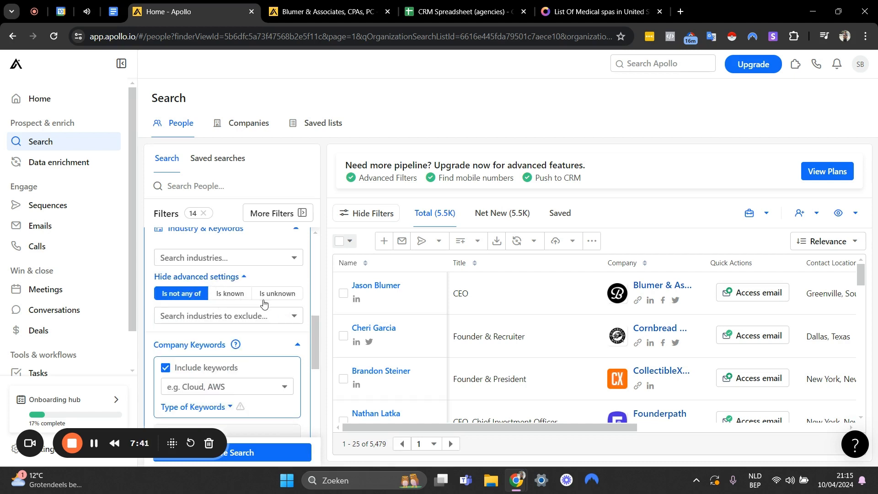
{"action": "left_click", "coordinate": [241, 317]}
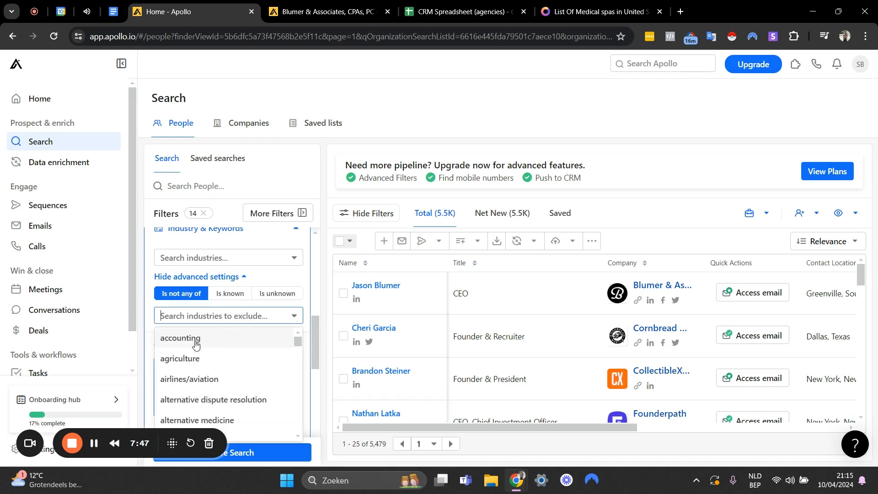
{"action": "left_click", "coordinate": [228, 337]}
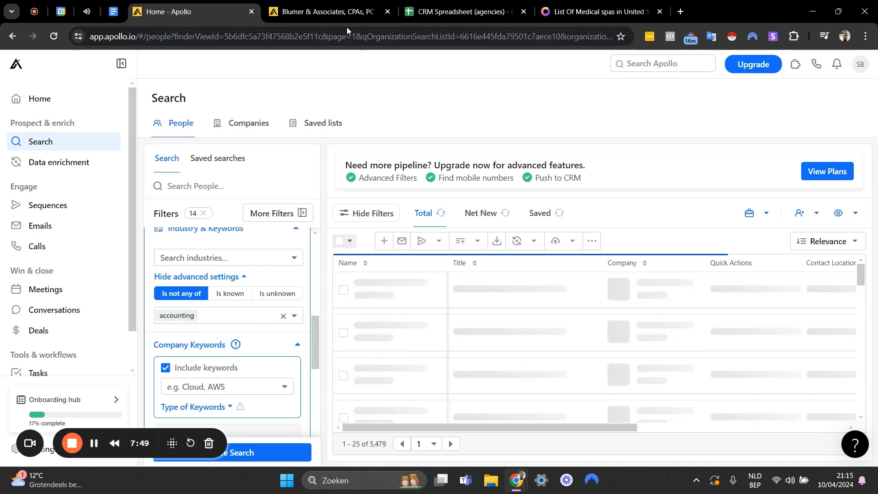
{"action": "left_click", "coordinate": [329, 11]}
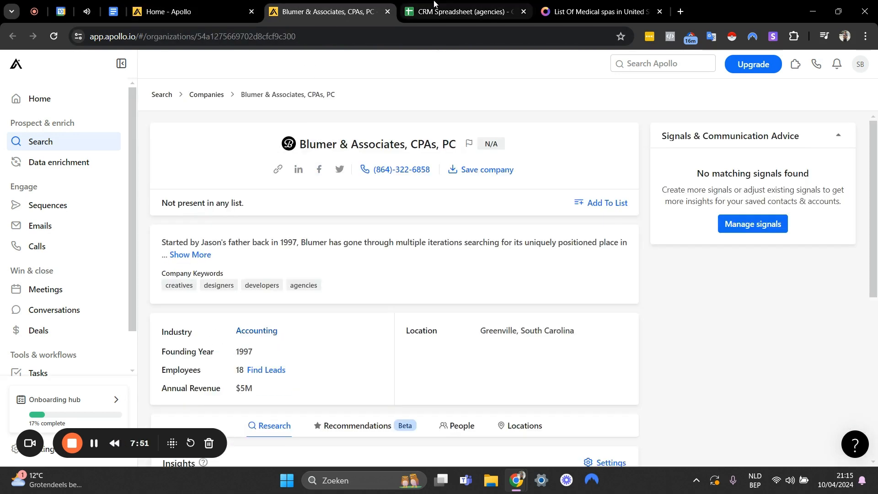
{"action": "left_click", "coordinate": [388, 15]}
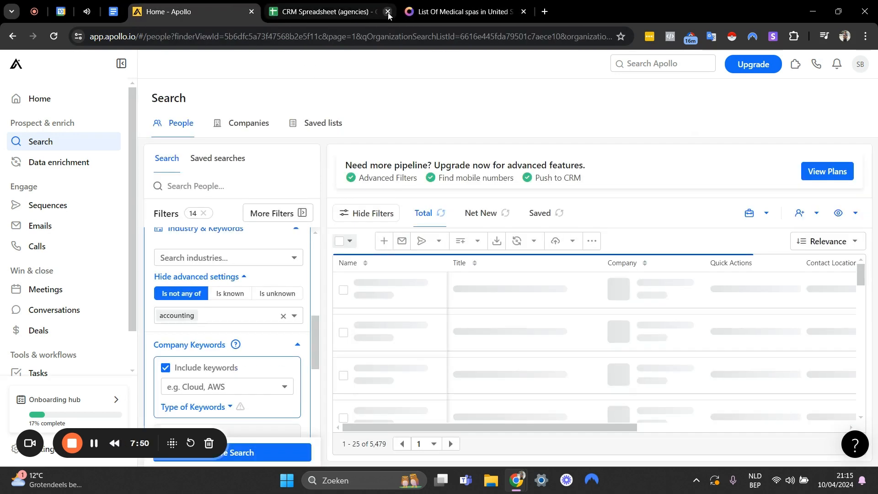
Open the Cornbread Hustle company page in a new tab, check its industry and close the page.
{"action": "right_click", "coordinate": [637, 290]}
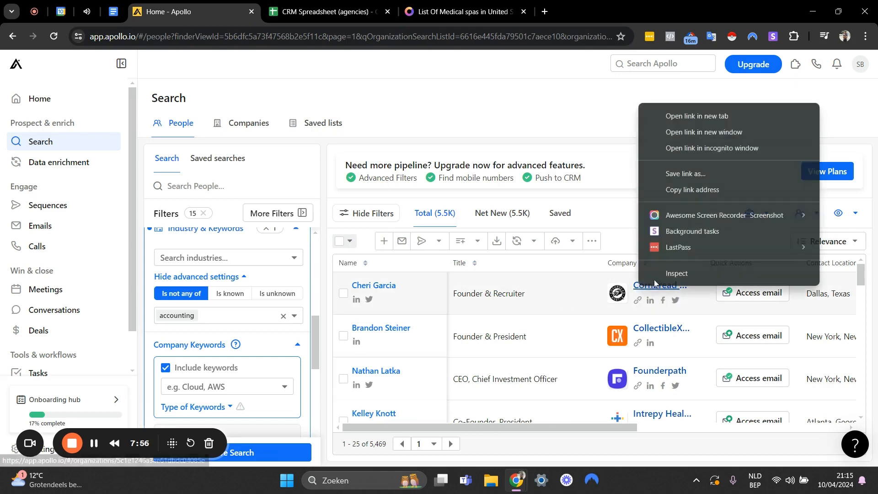
{"action": "left_click", "coordinate": [686, 120]}
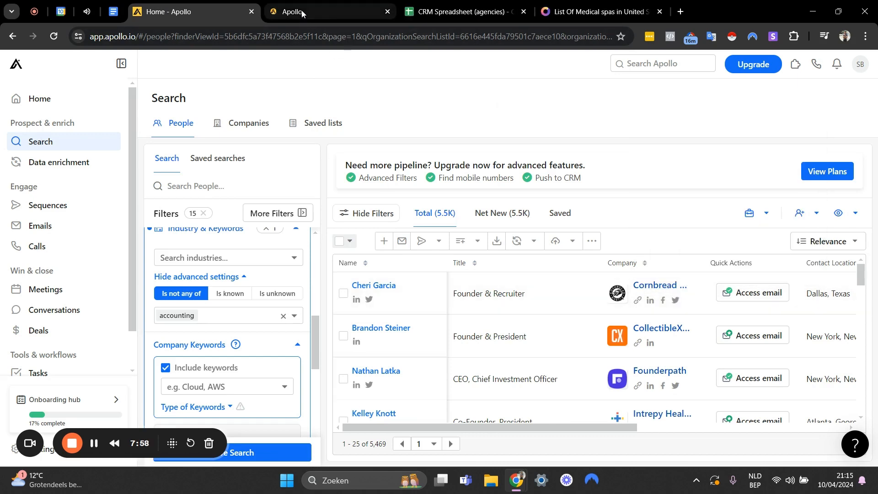
{"action": "left_click", "coordinate": [301, 13]}
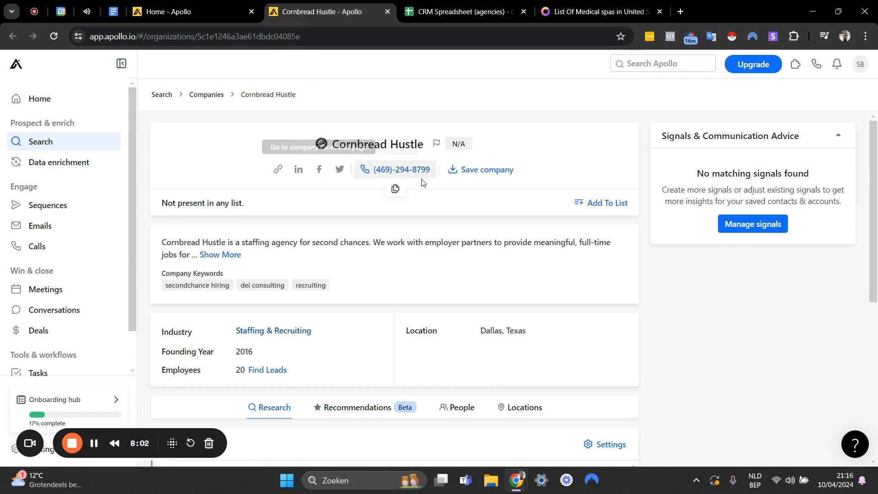
{"action": "left_click", "coordinate": [387, 14]}
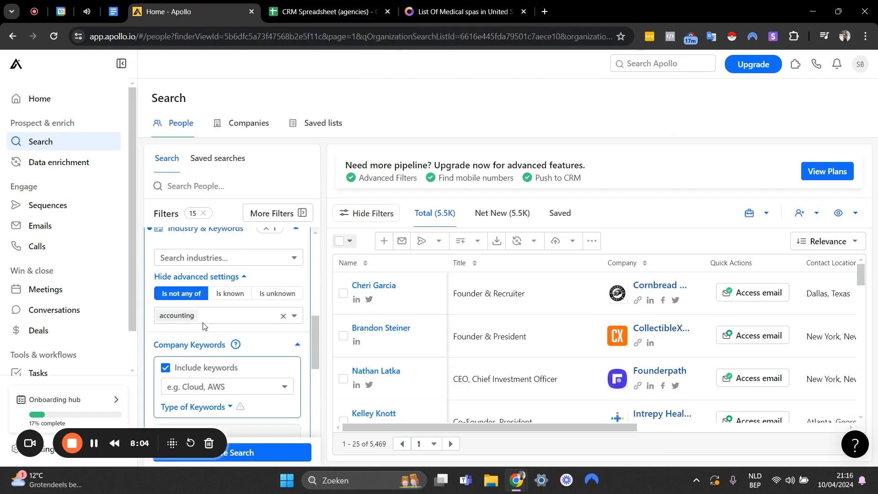
Add staffing & recruiting to the excluded industries.
{"action": "left_click", "coordinate": [210, 319]}
{"action": "type", "text": "staf"}
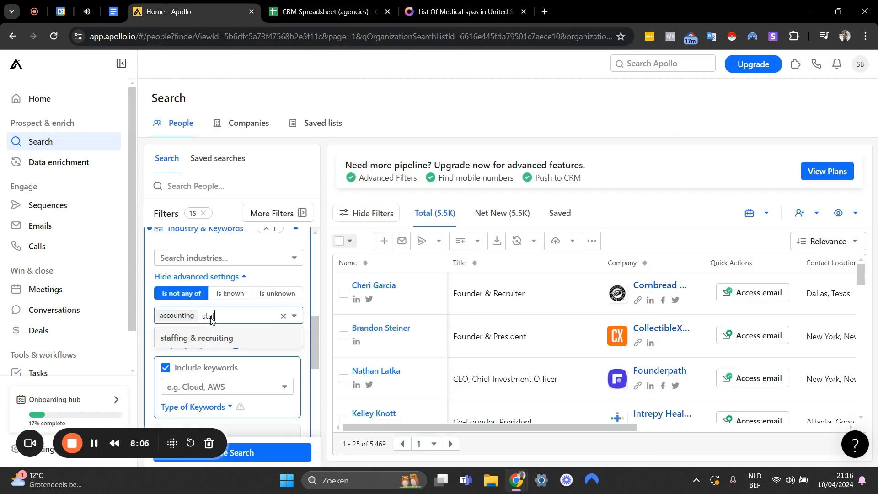
{"action": "type", "text": "f"}
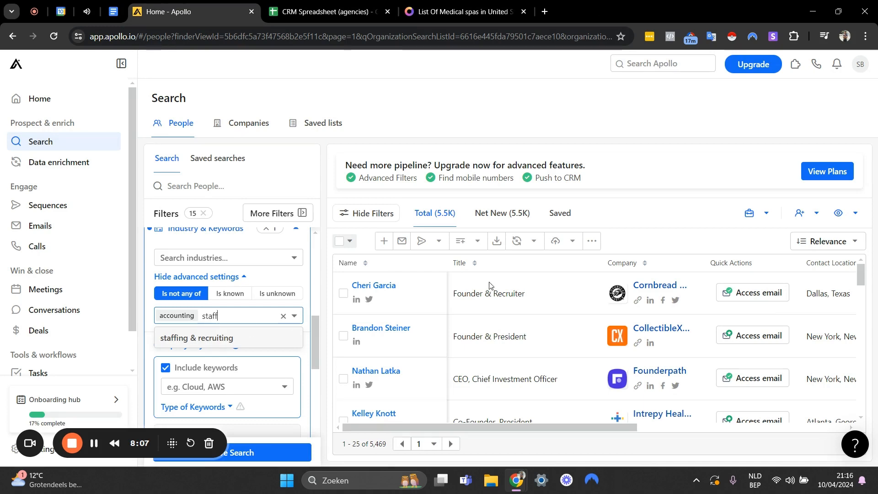
{"action": "key", "text": "Return"}
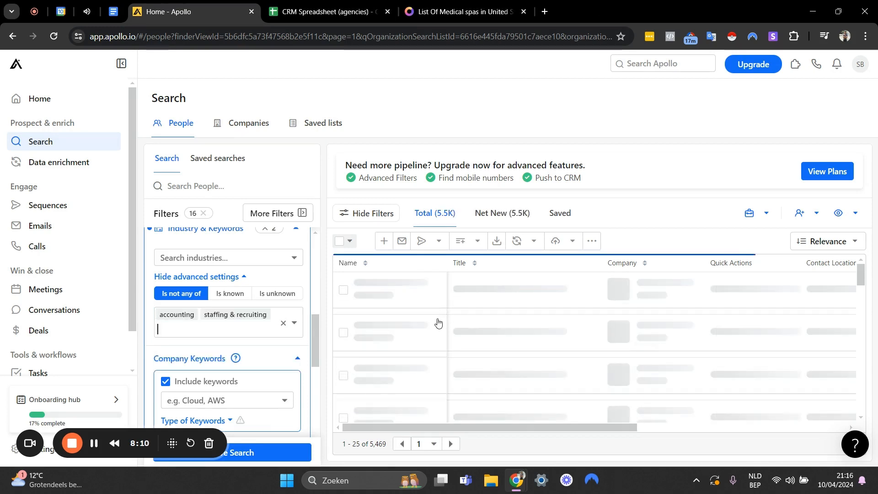
Open the CollectibleXchange company page in a new tab, check its description and industry, and close the page.
{"action": "right_click", "coordinate": [669, 286]}
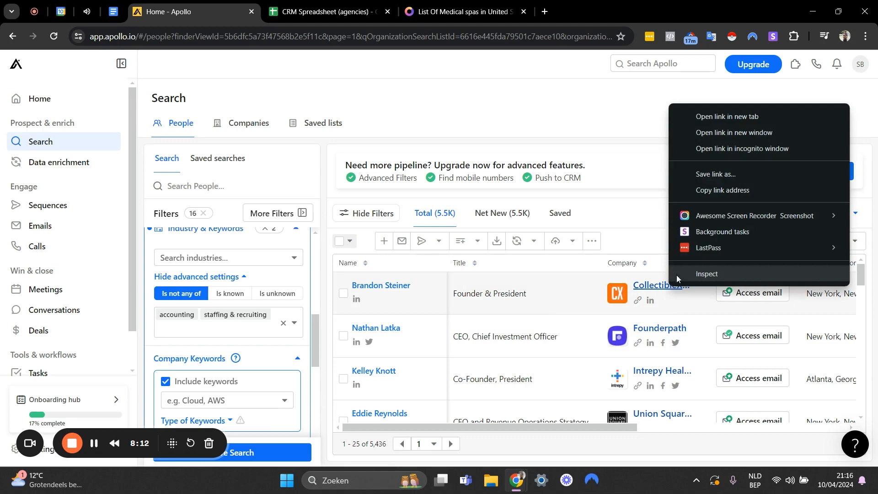
{"action": "left_click", "coordinate": [719, 117]}
{"action": "left_click", "coordinate": [284, 22]}
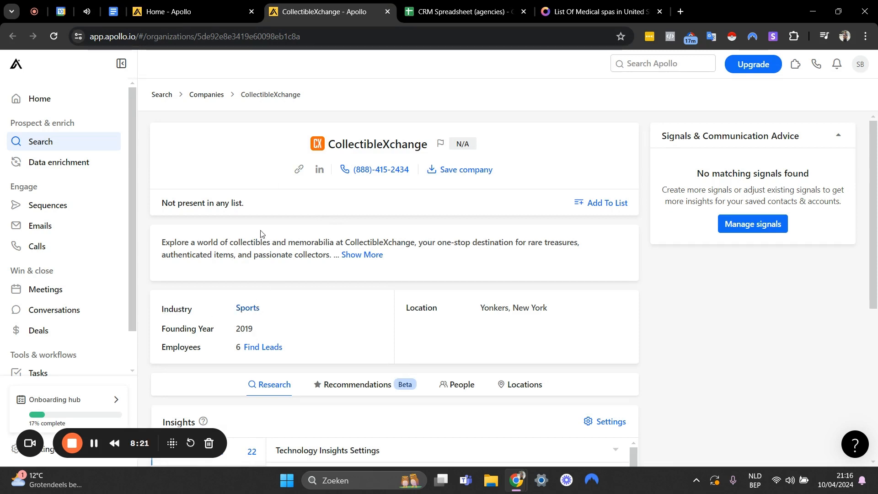
{"action": "scroll", "coordinate": [331, 198], "scroll_direction": "down", "scroll_amount": 4}
{"action": "scroll", "coordinate": [286, 220], "scroll_direction": "up", "scroll_amount": 2}
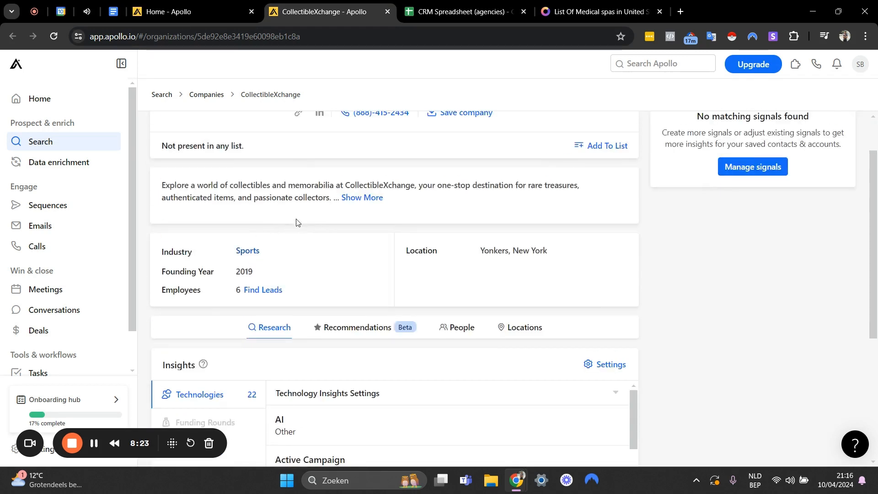
{"action": "scroll", "coordinate": [297, 222], "scroll_direction": "up", "scroll_amount": 2}
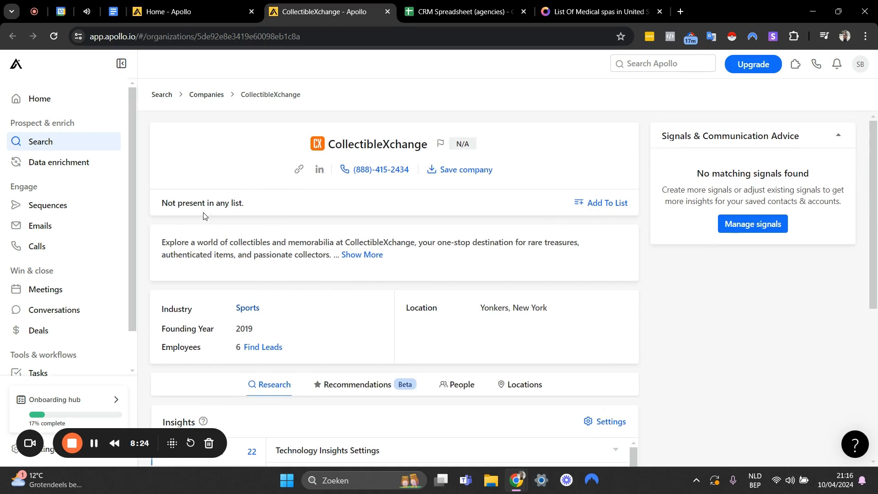
{"action": "left_click", "coordinate": [387, 13]}
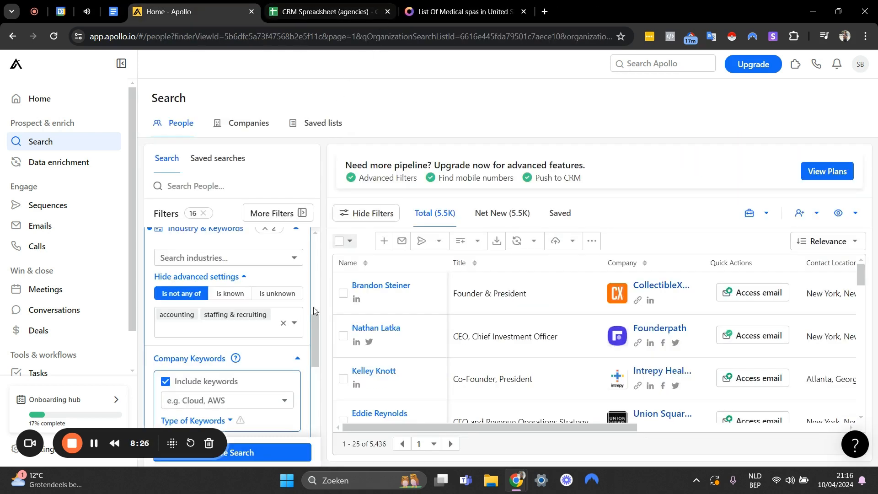
Add sports to the excluded industries.
{"action": "left_click", "coordinate": [223, 328]}
{"action": "type", "text": "sports"}
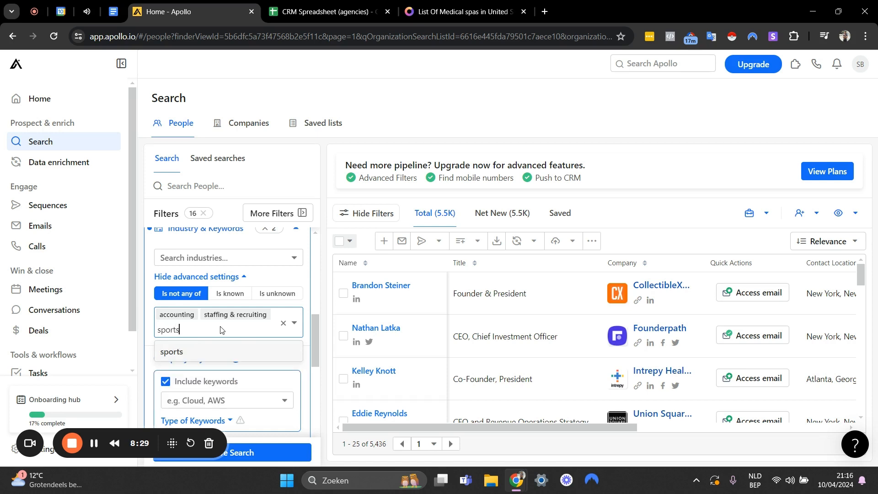
{"action": "key", "text": "Return"}
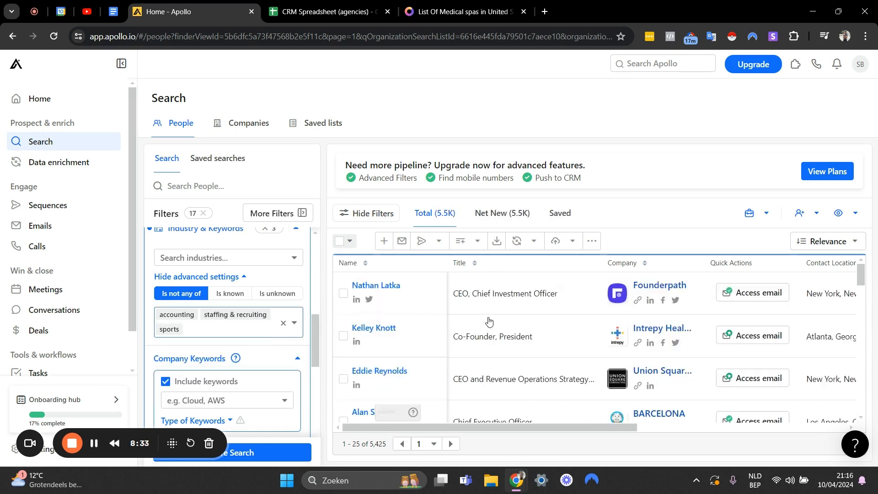
Open the Founderpath company page in a new tab, check its description and industry, and close the page.
{"action": "right_click", "coordinate": [657, 292]}
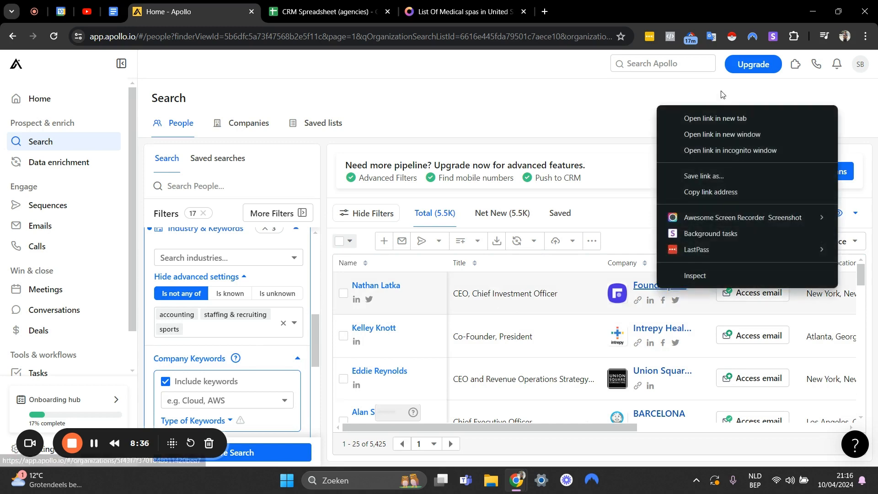
{"action": "left_click", "coordinate": [698, 116]}
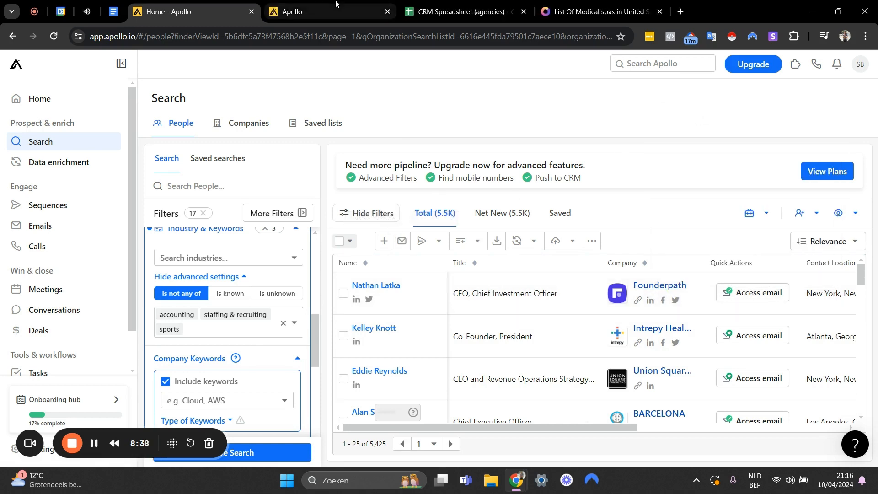
{"action": "left_click", "coordinate": [355, 11]}
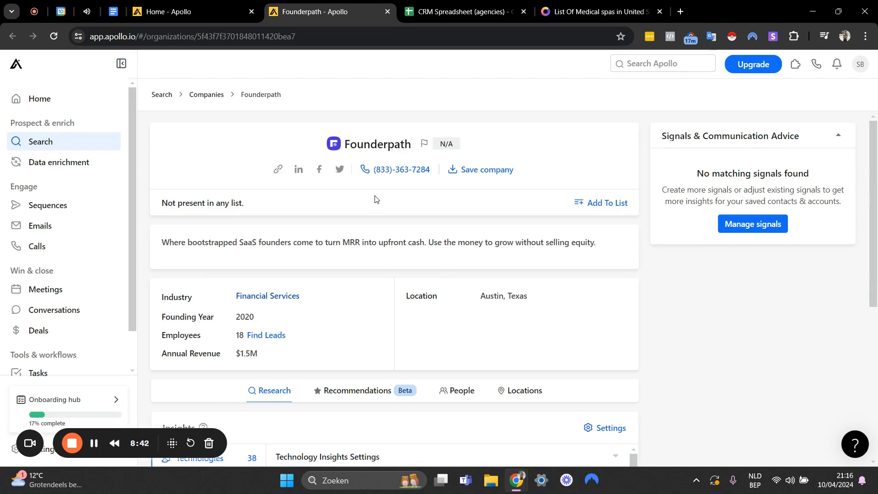
{"action": "scroll", "coordinate": [357, 182], "scroll_direction": "down", "scroll_amount": 4}
{"action": "scroll", "coordinate": [340, 173], "scroll_direction": "up", "scroll_amount": 4}
{"action": "left_click", "coordinate": [387, 12]}
Add financial services to the excluded industries.
{"action": "left_click", "coordinate": [223, 333]}
{"action": "type", "text": "f"}
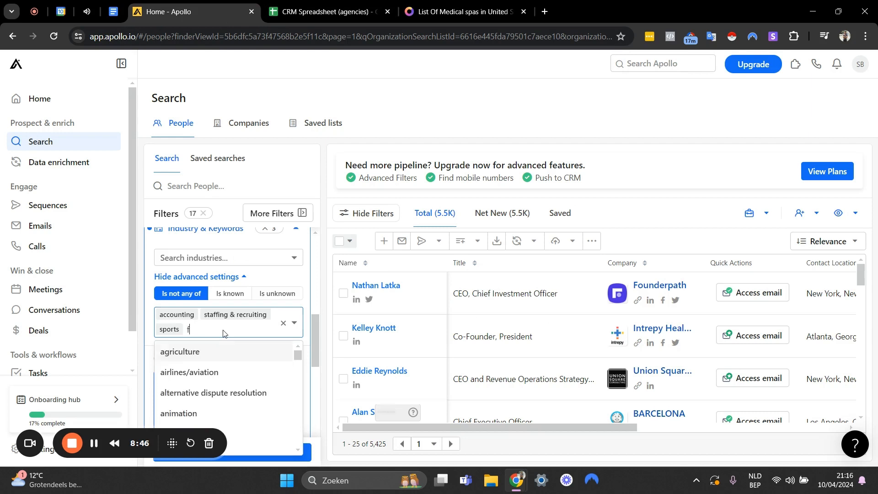
{"action": "type", "text": "inancial"}
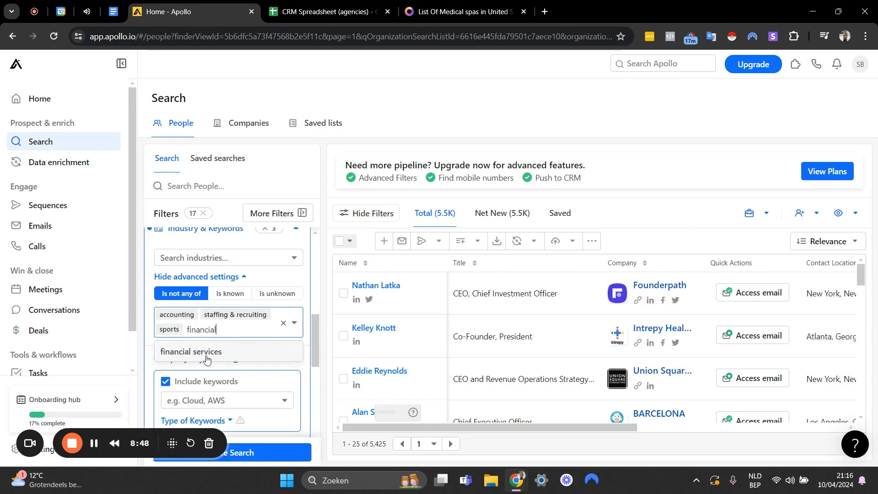
{"action": "key", "text": "Return"}
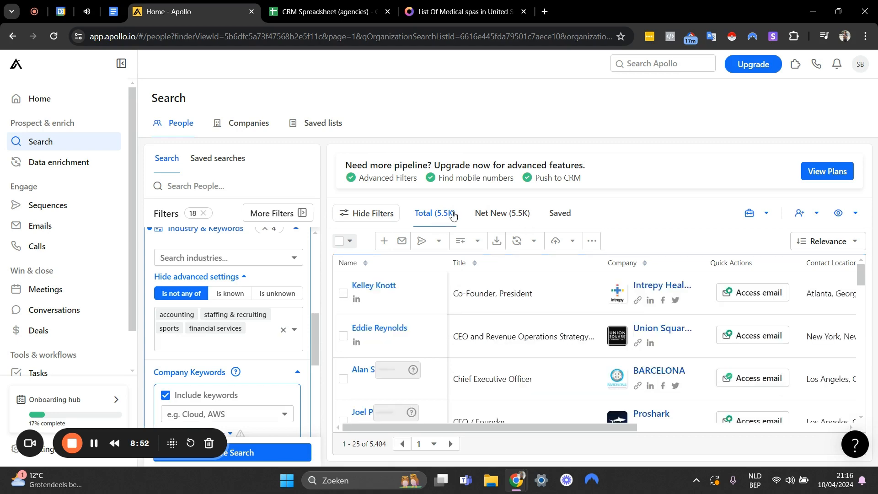
Open the Intrepy Healthcare Marketing company page in a new tab, check its description and industry, and close the page.
{"action": "scroll", "coordinate": [652, 290], "scroll_direction": "down", "scroll_amount": 4}
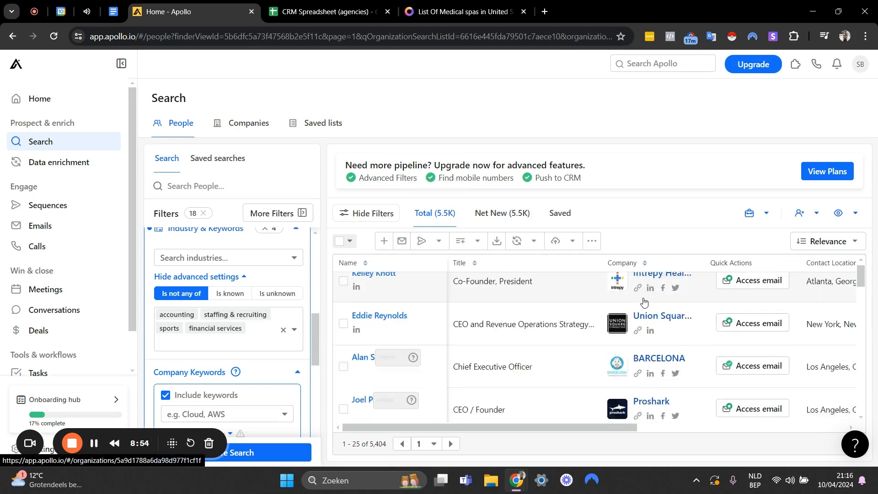
{"action": "scroll", "coordinate": [644, 311], "scroll_direction": "up", "scroll_amount": 4}
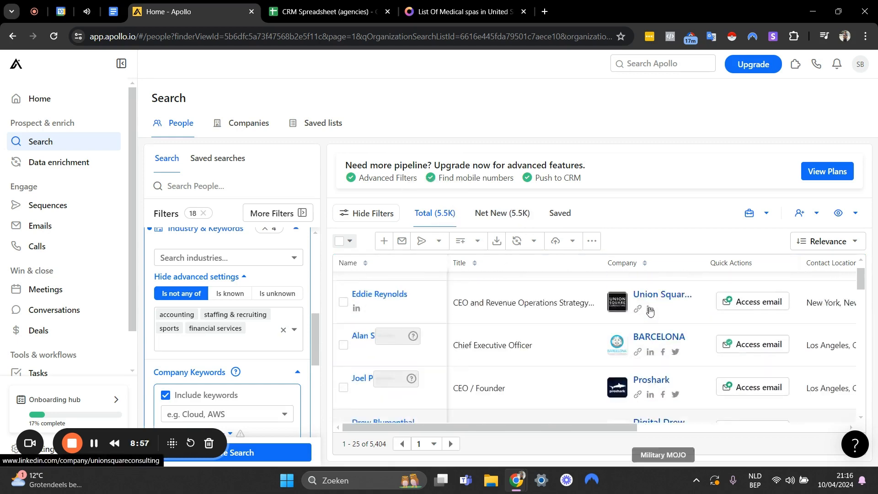
{"action": "right_click", "coordinate": [645, 288]}
{"action": "left_click", "coordinate": [704, 118]}
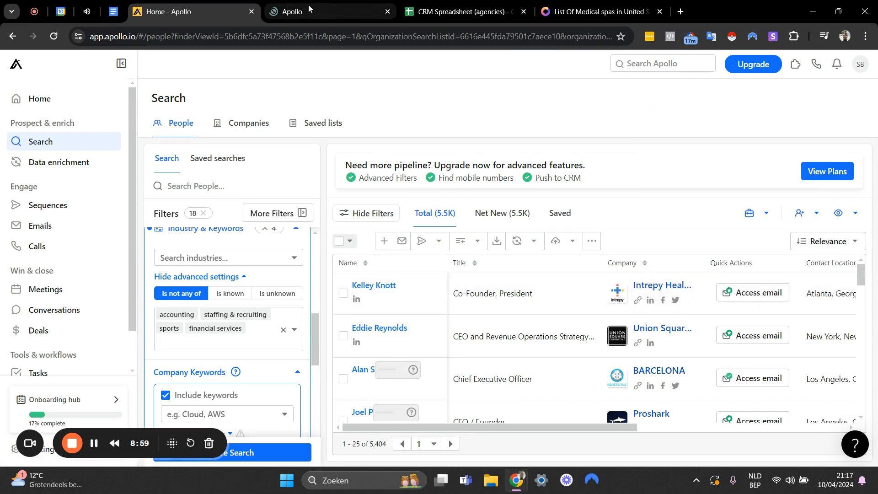
{"action": "left_click", "coordinate": [308, 8]}
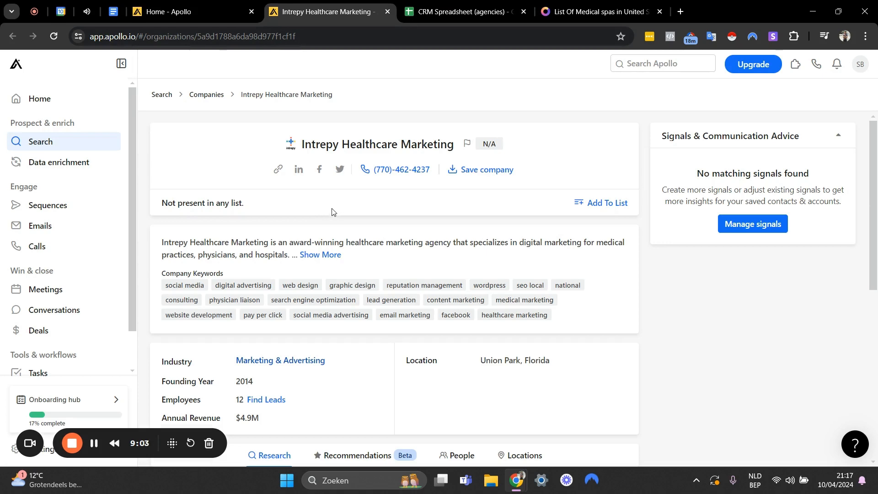
{"action": "left_click", "coordinate": [387, 12]}
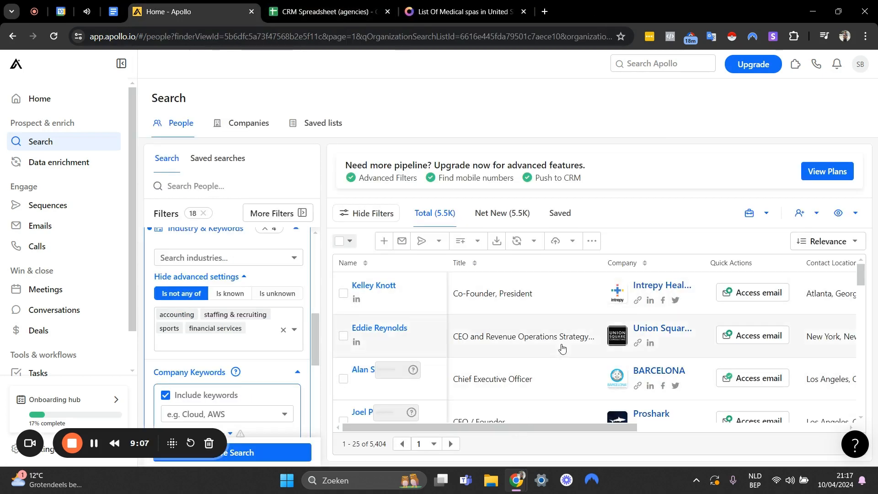
Open the Bell & Bly Travel company page in a new tab, check its industry, and close the page.
{"action": "scroll", "coordinate": [594, 329], "scroll_direction": "down", "scroll_amount": 9}
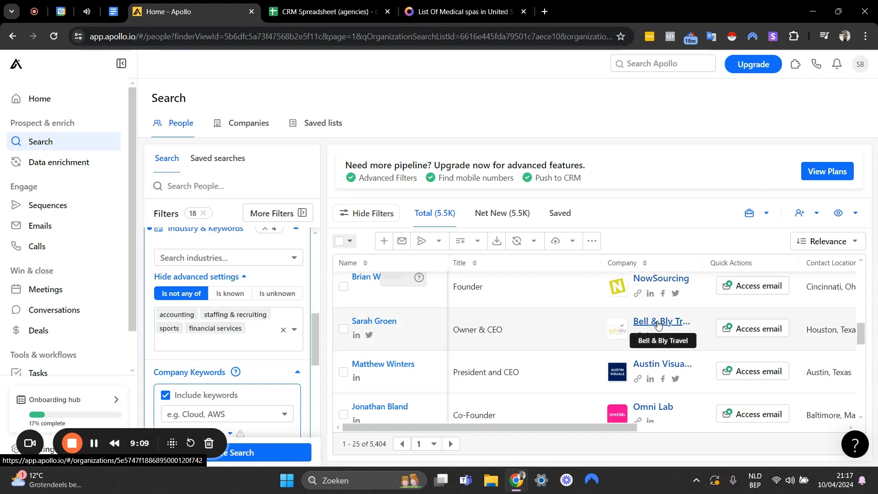
{"action": "right_click", "coordinate": [657, 324]}
{"action": "left_click", "coordinate": [709, 157]}
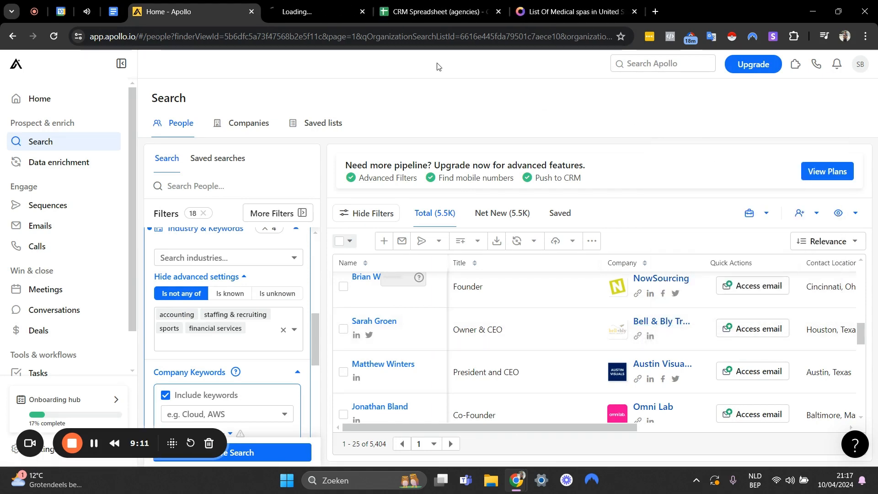
{"action": "left_click", "coordinate": [341, 7]}
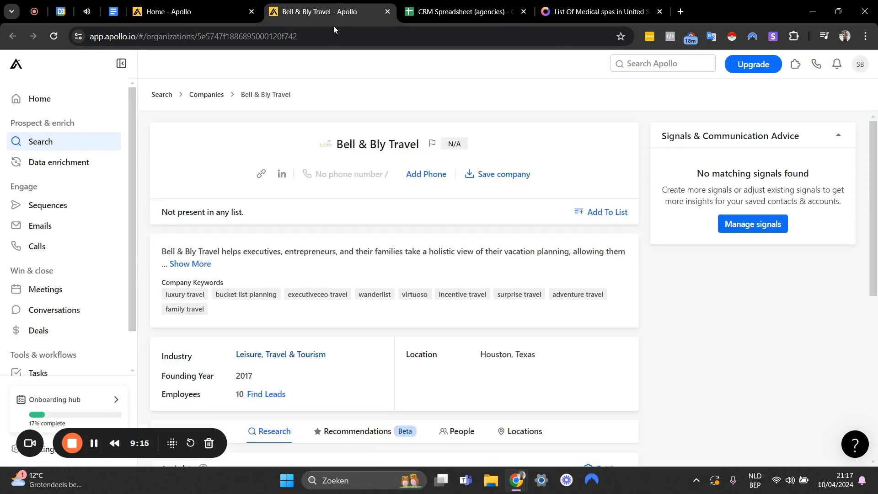
{"action": "left_click", "coordinate": [388, 11]}
Add leisure, travel & tourism to the excluded industries.
{"action": "left_click", "coordinate": [212, 343]}
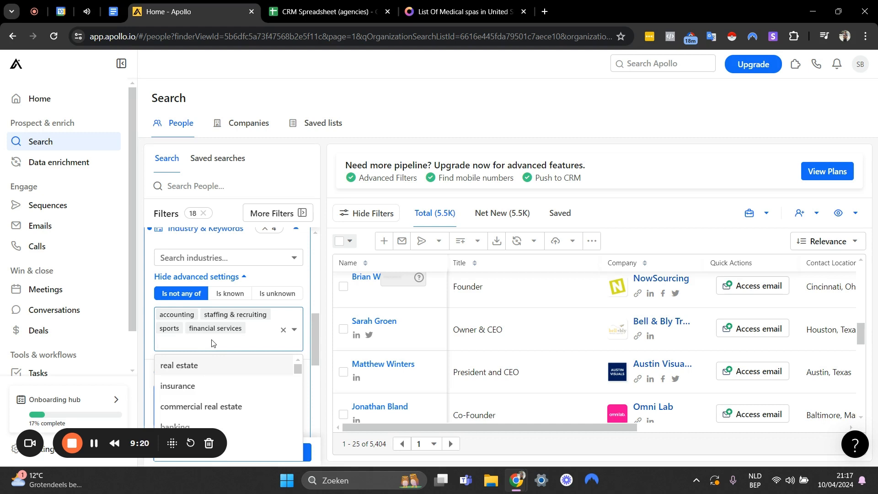
{"action": "type", "text": "leis"}
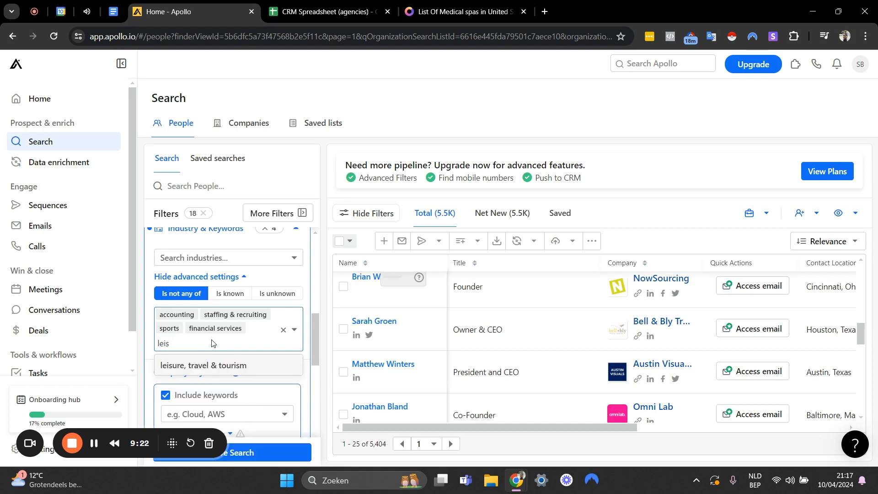
{"action": "key", "text": "Return"}
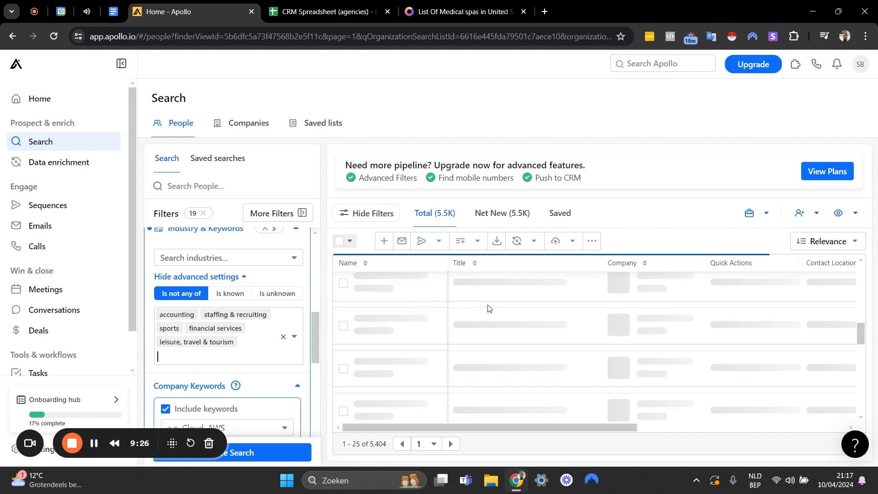
Limit the people search to the marketing & advertising industry by adding it to the included industries.
{"action": "scroll", "coordinate": [618, 324], "scroll_direction": "down", "scroll_amount": 10}
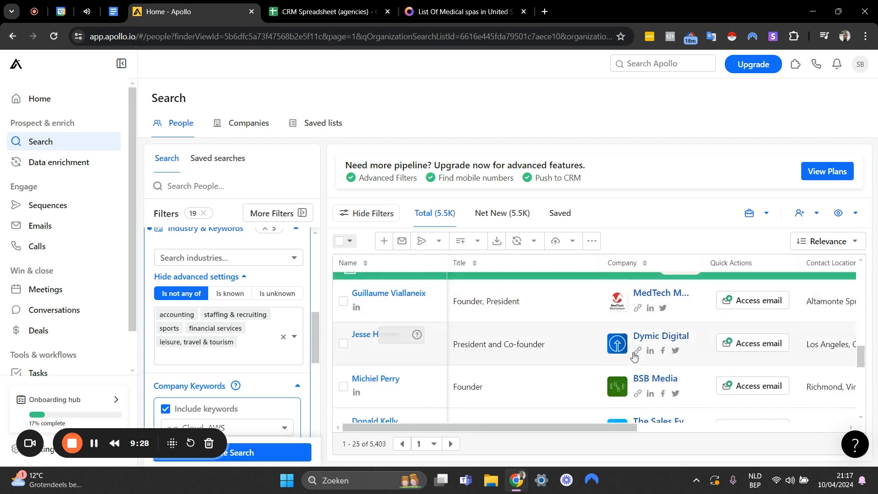
{"action": "left_click", "coordinate": [192, 341]}
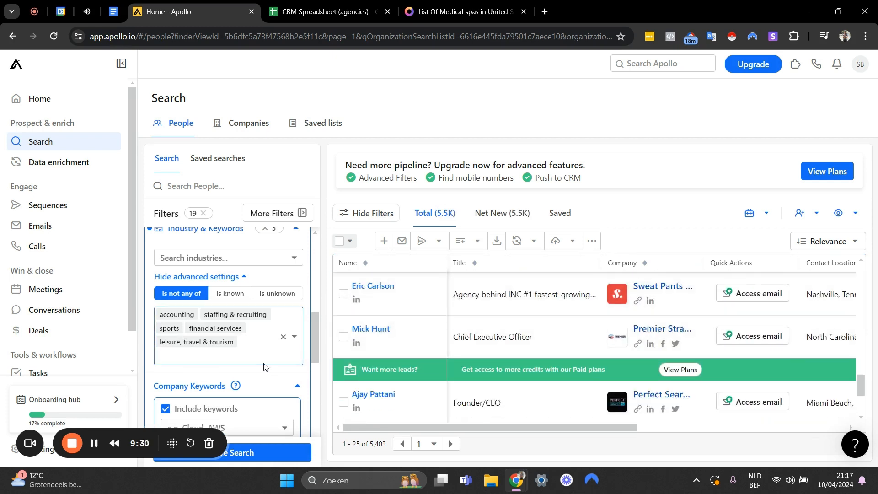
{"action": "scroll", "coordinate": [263, 320], "scroll_direction": "up", "scroll_amount": 2}
{"action": "scroll", "coordinate": [252, 359], "scroll_direction": "down", "scroll_amount": 2}
{"action": "left_click", "coordinate": [201, 258]}
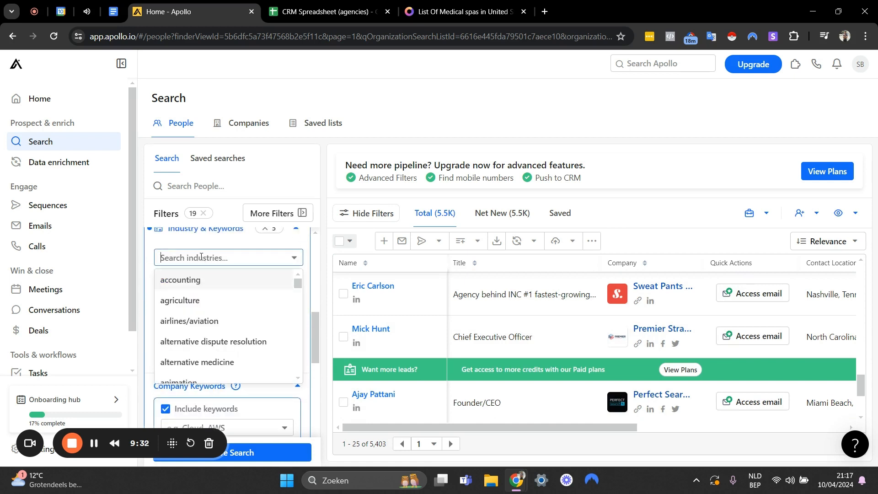
{"action": "type", "text": "marketing"}
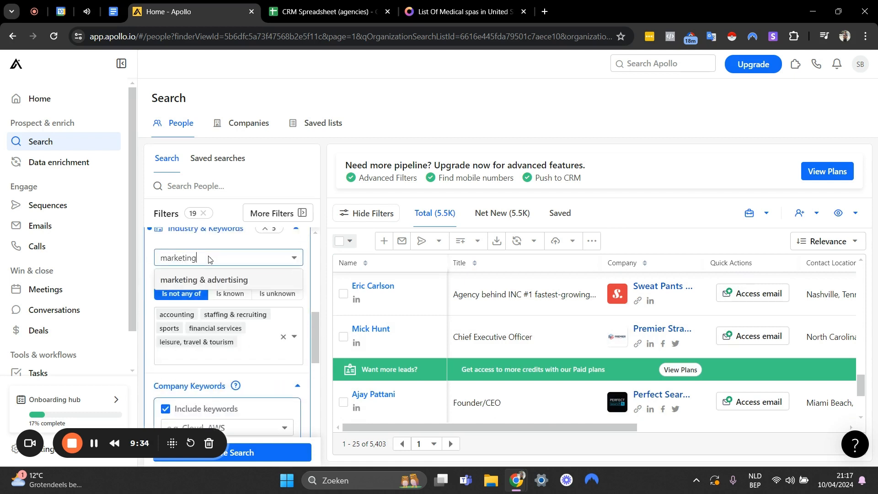
{"action": "key", "text": "Return"}
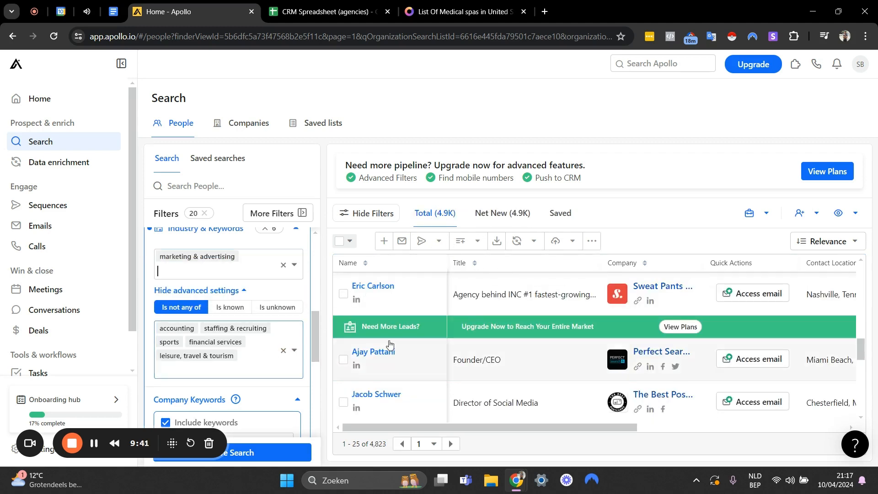
Look through the filtered people list and check whether the listed companies fit the target industry.
{"action": "scroll", "coordinate": [589, 310], "scroll_direction": "down", "scroll_amount": 4}
{"action": "scroll", "coordinate": [607, 322], "scroll_direction": "down", "scroll_amount": 2}
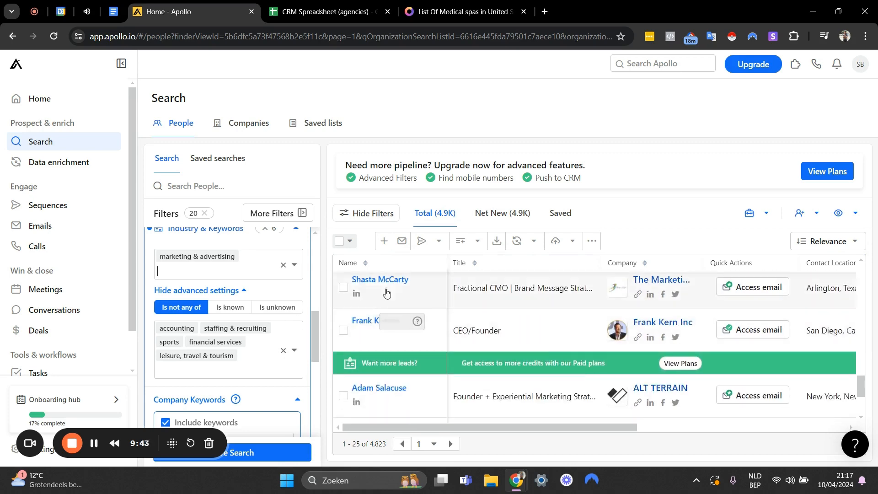
{"action": "scroll", "coordinate": [489, 289], "scroll_direction": "up", "scroll_amount": 6}
{"action": "scroll", "coordinate": [490, 289], "scroll_direction": "up", "scroll_amount": 5}
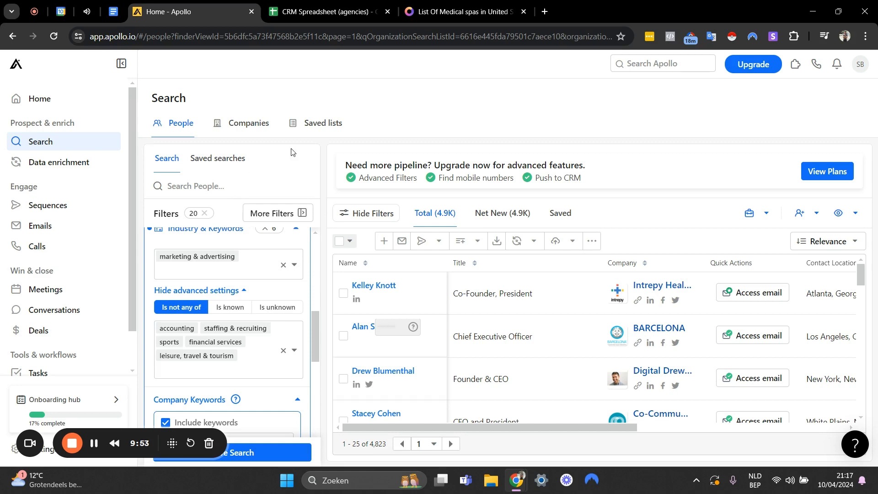
{"action": "scroll", "coordinate": [238, 320], "scroll_direction": "down", "scroll_amount": 4}
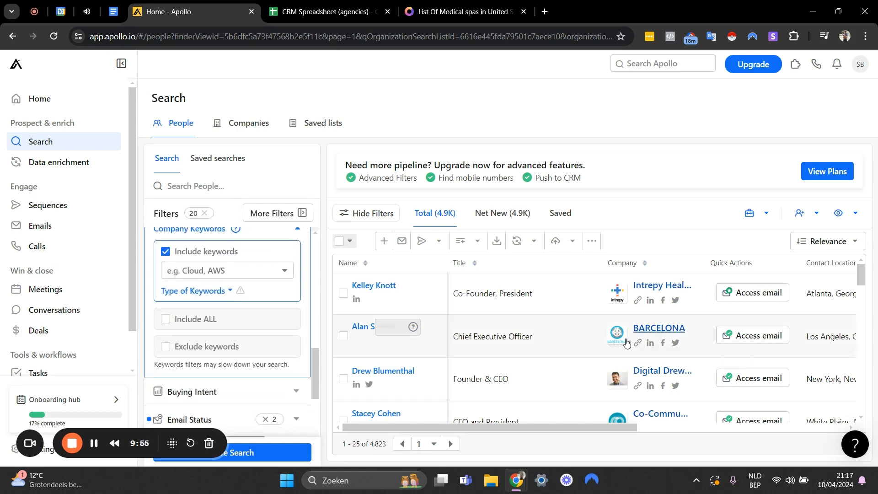
{"action": "scroll", "coordinate": [712, 293], "scroll_direction": "down", "scroll_amount": 5}
{"action": "scroll", "coordinate": [684, 383], "scroll_direction": "down", "scroll_amount": 6}
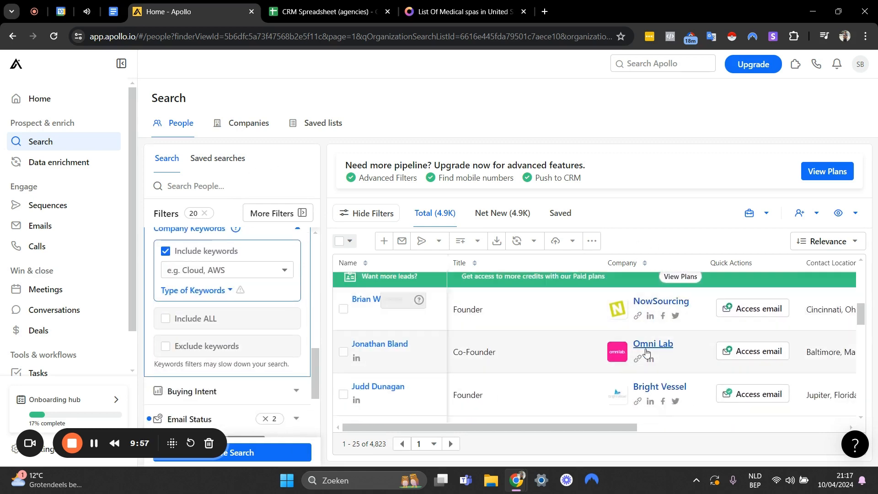
{"action": "scroll", "coordinate": [263, 320], "scroll_direction": "up", "scroll_amount": 10}
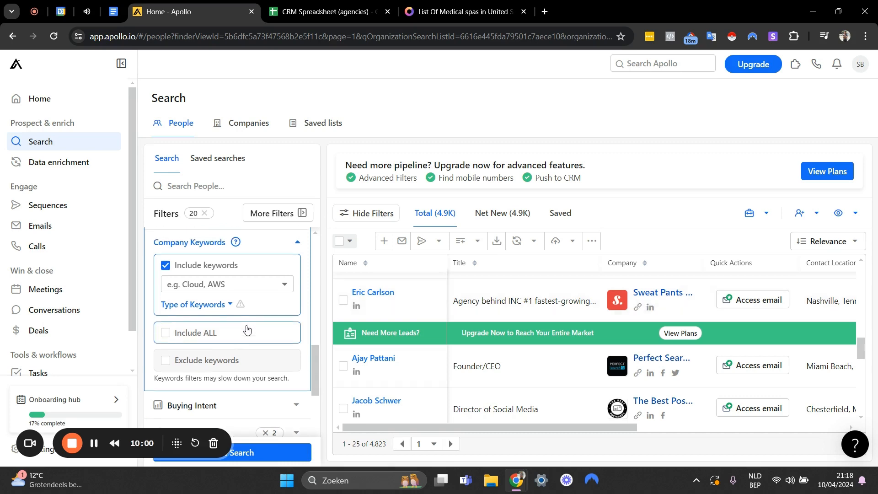
Collapse the Industry & Keywords filter and review the applied job title, company, location, employee-count and industry filters.
{"action": "scroll", "coordinate": [263, 296], "scroll_direction": "down", "scroll_amount": 3}
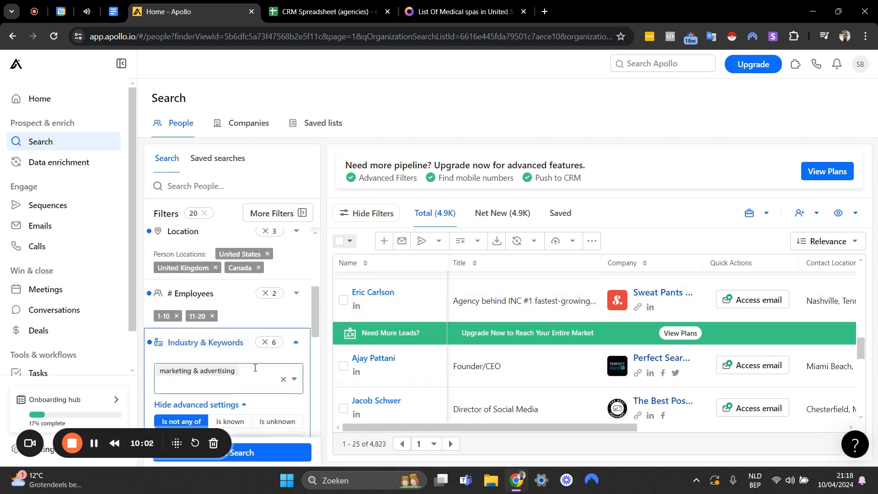
{"action": "scroll", "coordinate": [284, 320], "scroll_direction": "down", "scroll_amount": 1}
{"action": "left_click", "coordinate": [299, 291]}
{"action": "scroll", "coordinate": [298, 289], "scroll_direction": "up", "scroll_amount": 2}
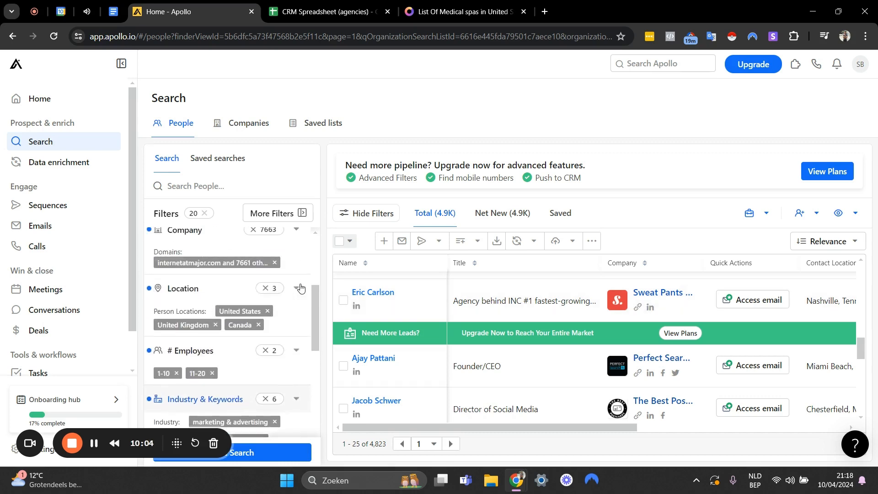
{"action": "scroll", "coordinate": [291, 347], "scroll_direction": "up", "scroll_amount": 3}
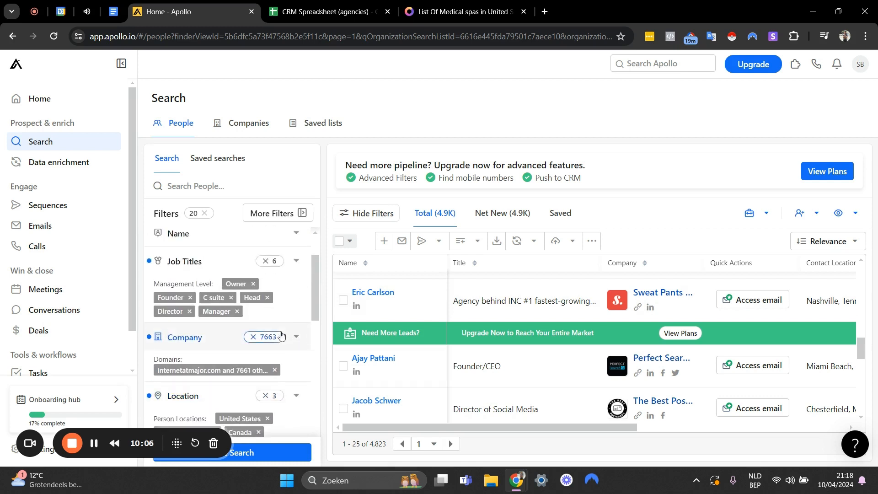
{"action": "scroll", "coordinate": [265, 291], "scroll_direction": "up", "scroll_amount": 1}
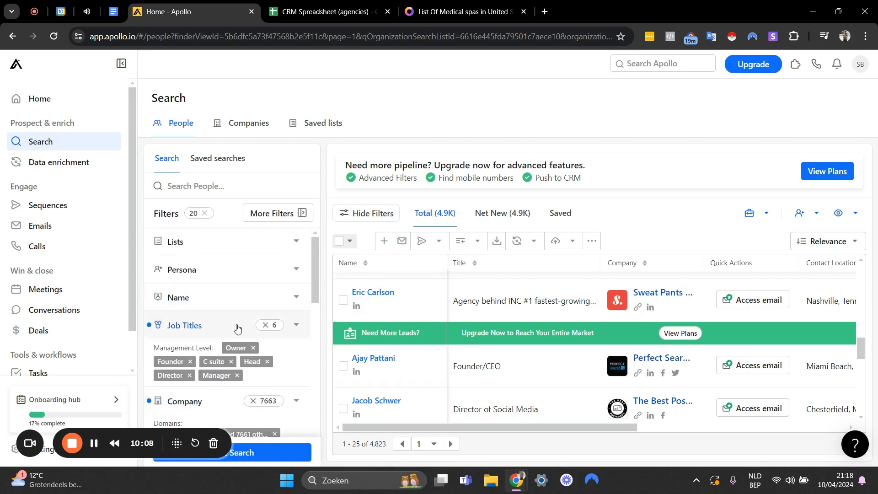
{"action": "scroll", "coordinate": [175, 367], "scroll_direction": "down", "scroll_amount": 2}
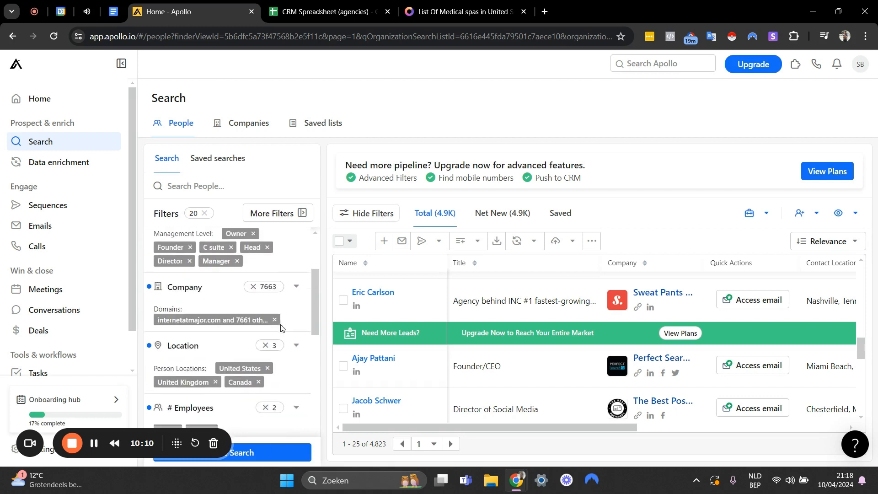
{"action": "scroll", "coordinate": [229, 263], "scroll_direction": "up", "scroll_amount": 1}
{"action": "scroll", "coordinate": [229, 263], "scroll_direction": "up", "scroll_amount": 1}
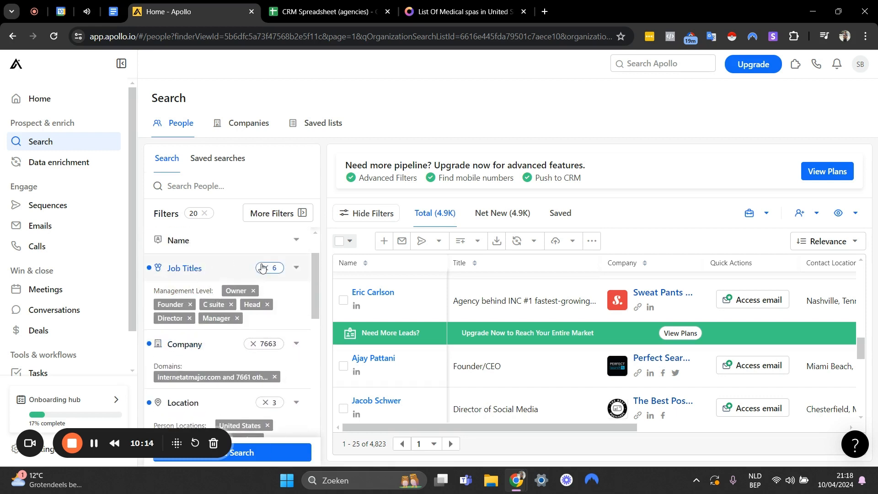
{"action": "scroll", "coordinate": [229, 281], "scroll_direction": "down", "scroll_amount": 4}
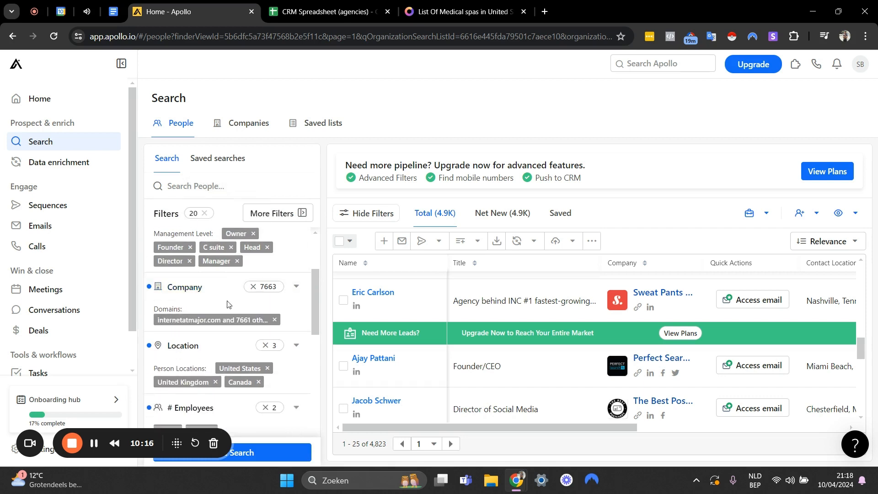
{"action": "scroll", "coordinate": [251, 278], "scroll_direction": "down", "scroll_amount": 4}
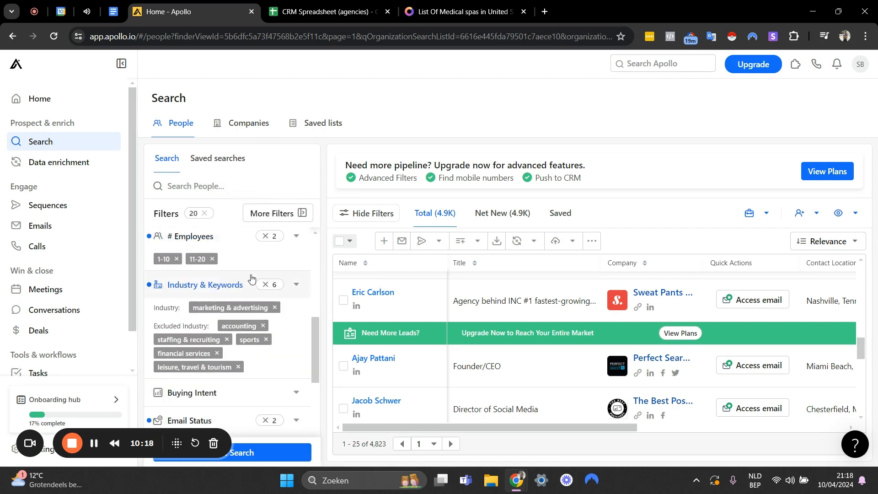
Replace the medical spas page with the Apollo People Scraper at magicallygenius.com/apollo-scraper.
{"action": "scroll", "coordinate": [251, 277], "scroll_direction": "down", "scroll_amount": 7}
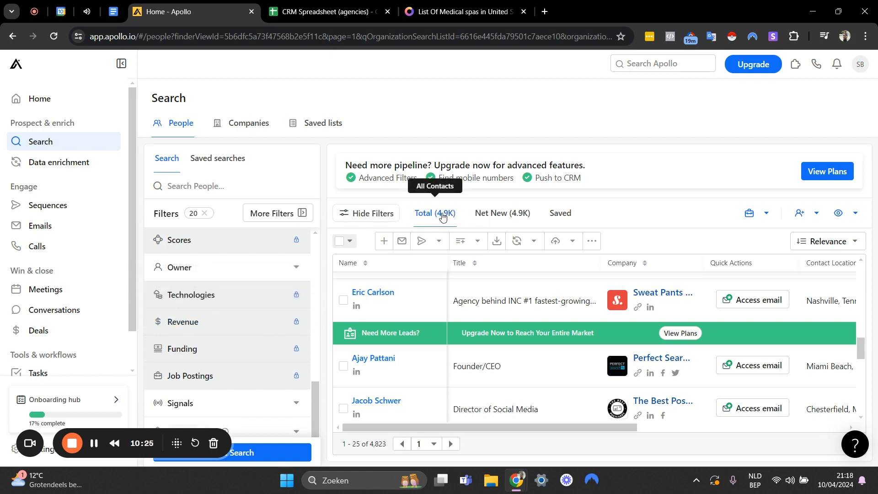
{"action": "left_click", "coordinate": [419, 13]}
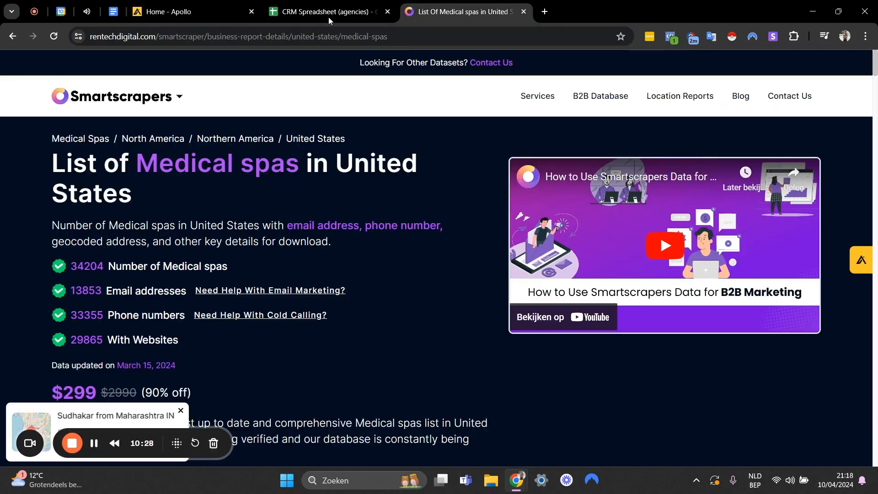
{"action": "left_click", "coordinate": [186, 35]}
{"action": "type", "text": "magically"}
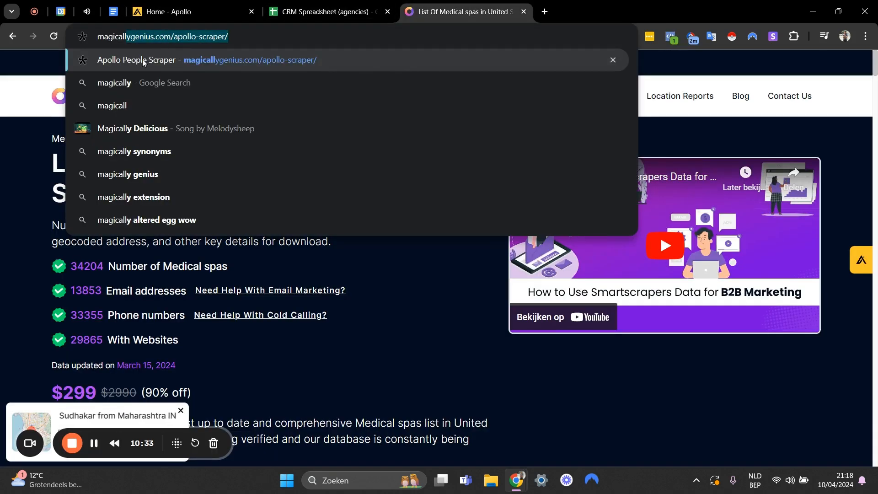
{"action": "left_click", "coordinate": [143, 62]}
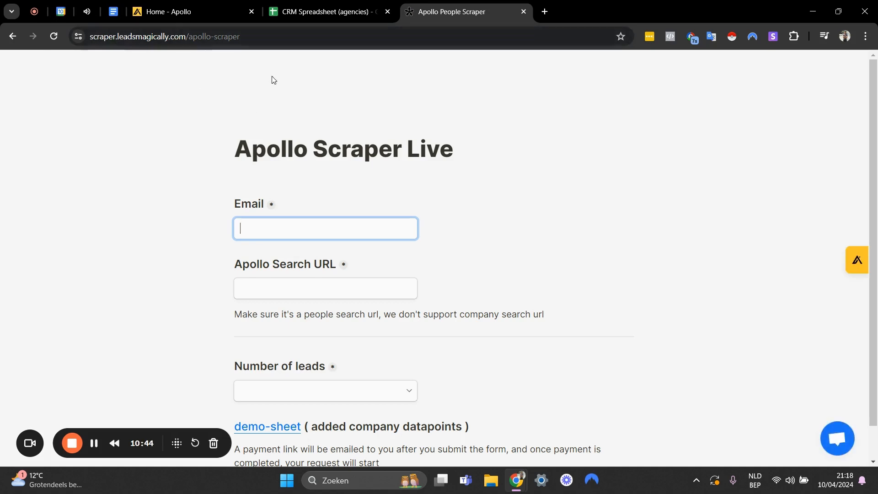
Examine the scraper form's required fields and the available options for the number of leads.
{"action": "scroll", "coordinate": [252, 180], "scroll_direction": "down", "scroll_amount": 1}
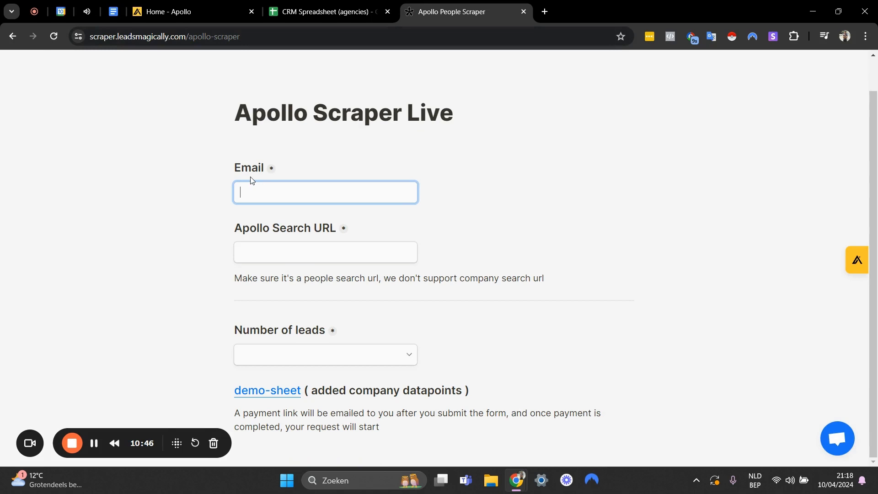
{"action": "scroll", "coordinate": [251, 180], "scroll_direction": "up", "scroll_amount": 1}
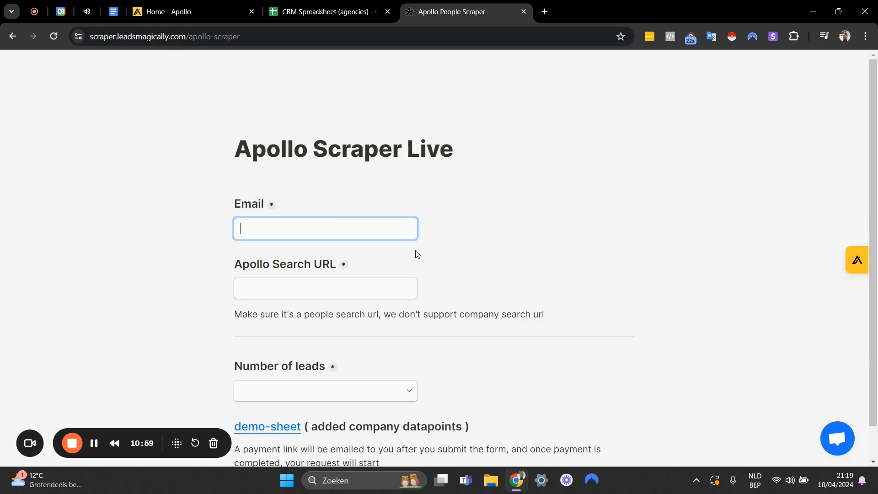
{"action": "left_click", "coordinate": [323, 392]}
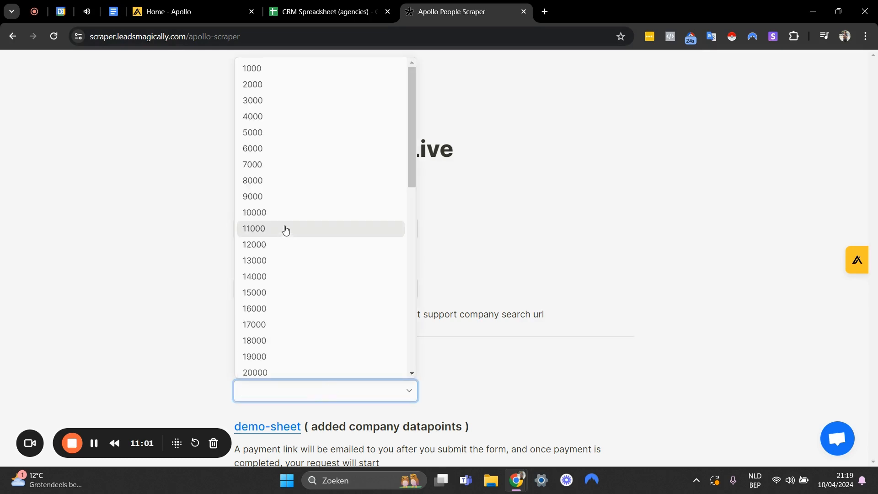
{"action": "left_click", "coordinate": [182, 124]}
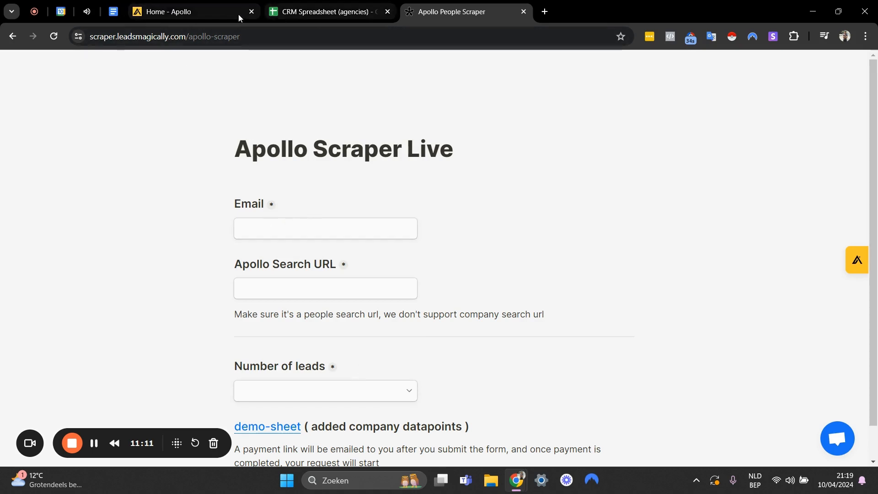
Go back and forth between the scraper form and the Apollo people search to review the applied search filters.
{"action": "left_click", "coordinate": [185, 13]}
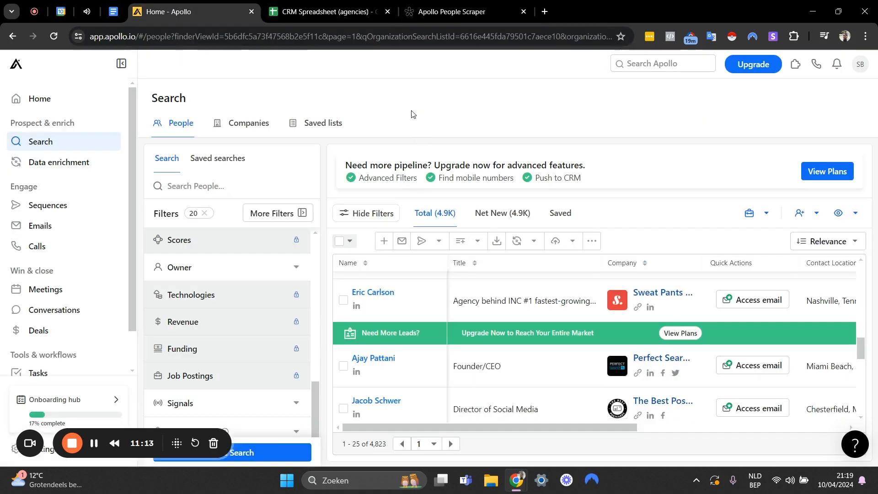
{"action": "left_click", "coordinate": [414, 13]}
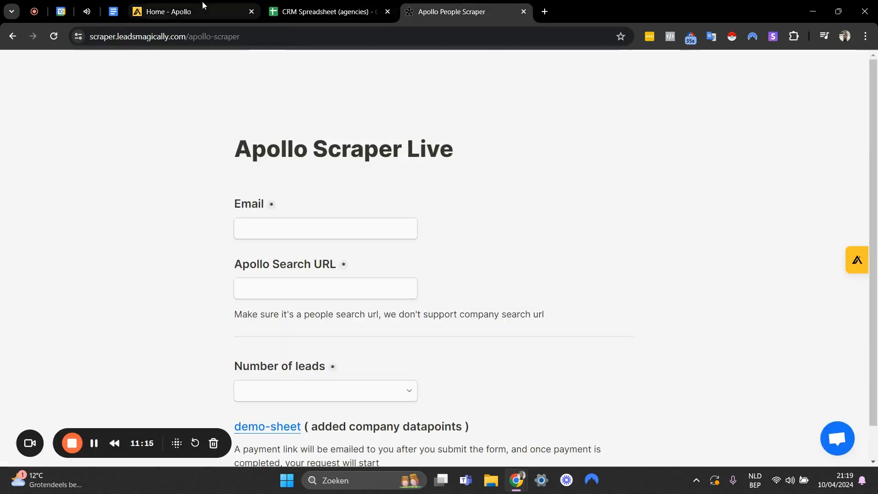
{"action": "left_click", "coordinate": [203, 11]}
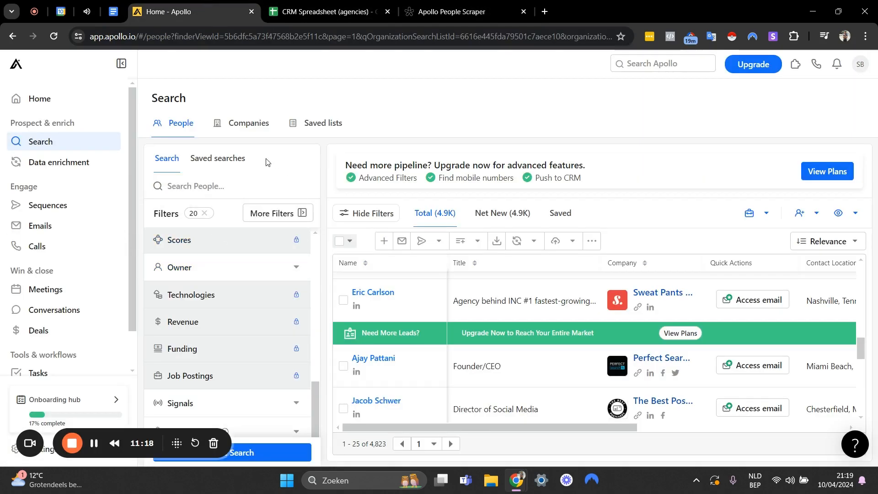
{"action": "scroll", "coordinate": [243, 260], "scroll_direction": "down", "scroll_amount": 1}
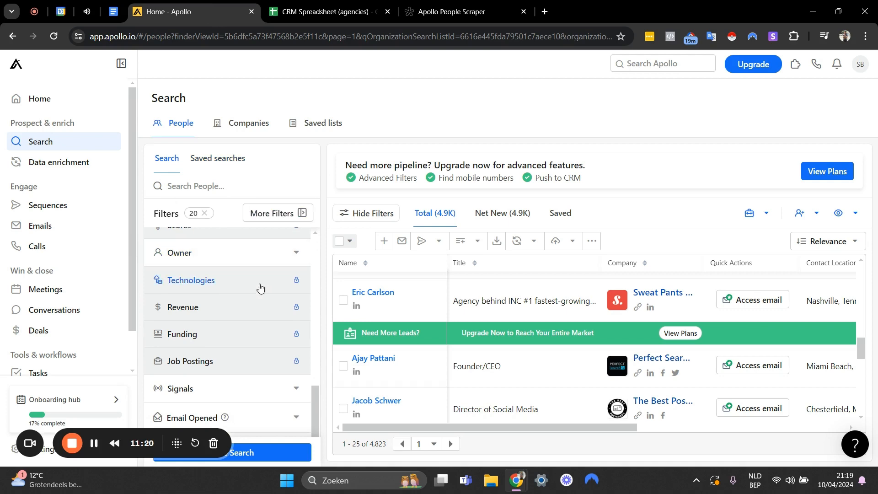
{"action": "left_click", "coordinate": [446, 4]}
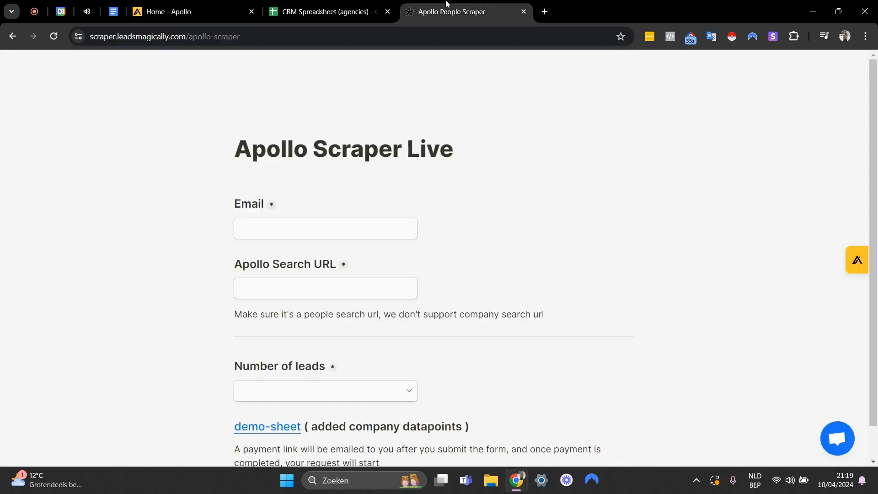
{"action": "left_click", "coordinate": [217, 3]}
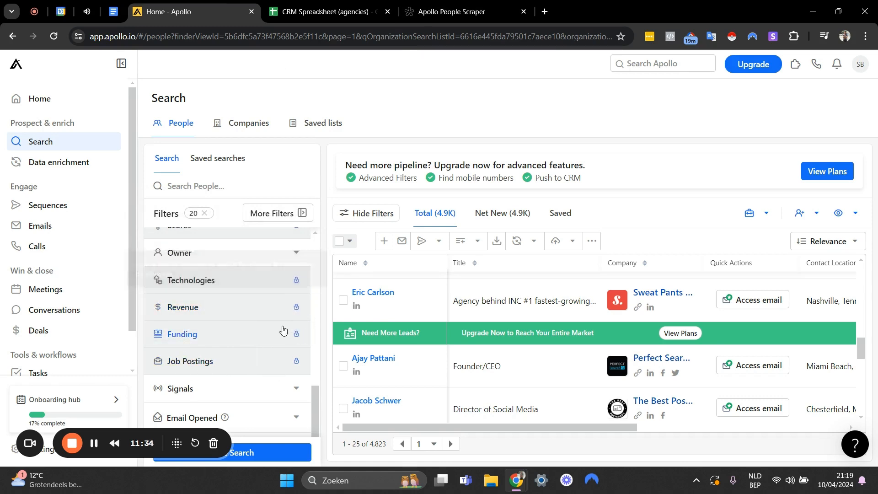
{"action": "scroll", "coordinate": [274, 320], "scroll_direction": "up", "scroll_amount": 5}
{"action": "scroll", "coordinate": [264, 311], "scroll_direction": "down", "scroll_amount": 2}
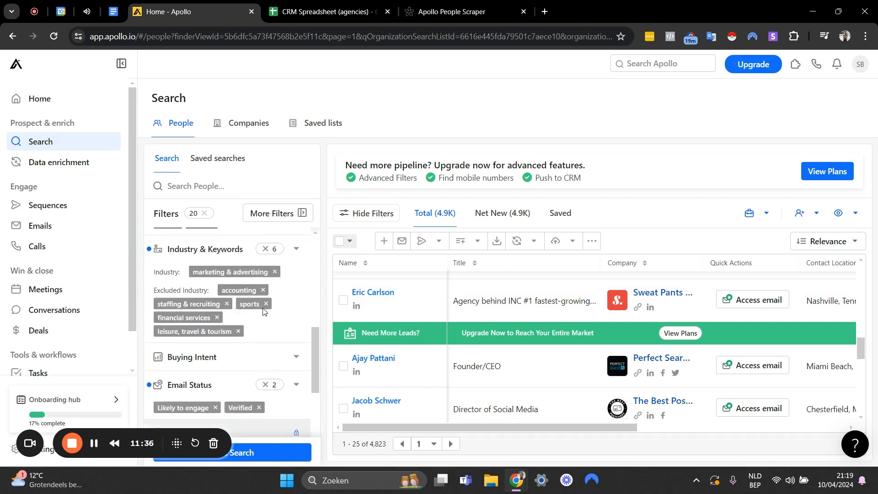
{"action": "scroll", "coordinate": [263, 312], "scroll_direction": "down", "scroll_amount": 5}
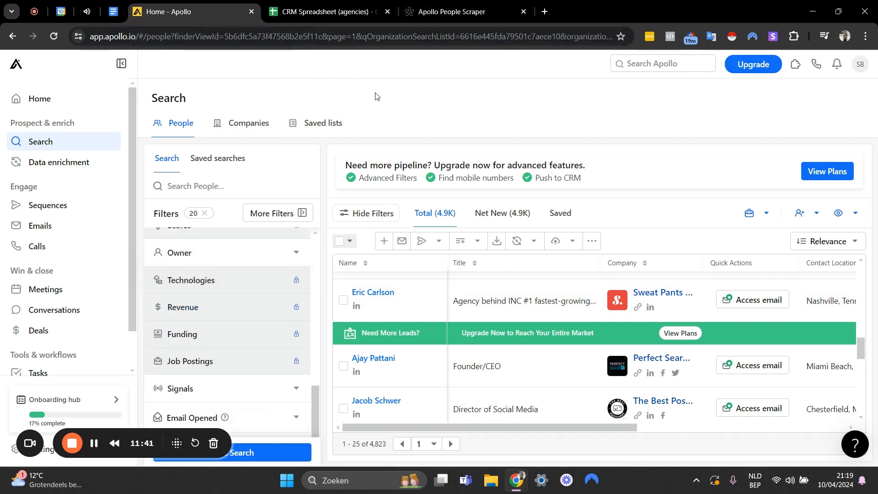
Copy the full URL of the filtered Apollo people search and paste it into the scraper form's Apollo Search URL field.
{"action": "left_click", "coordinate": [225, 39]}
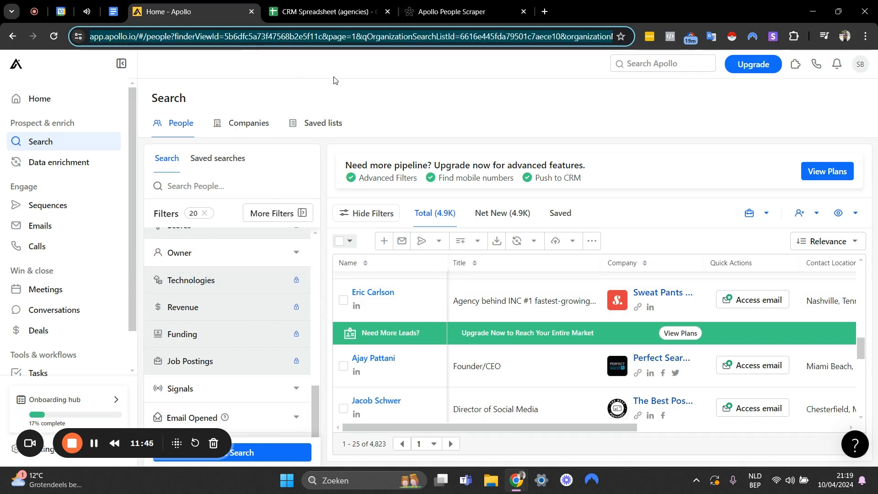
{"action": "left_click", "coordinate": [387, 42]}
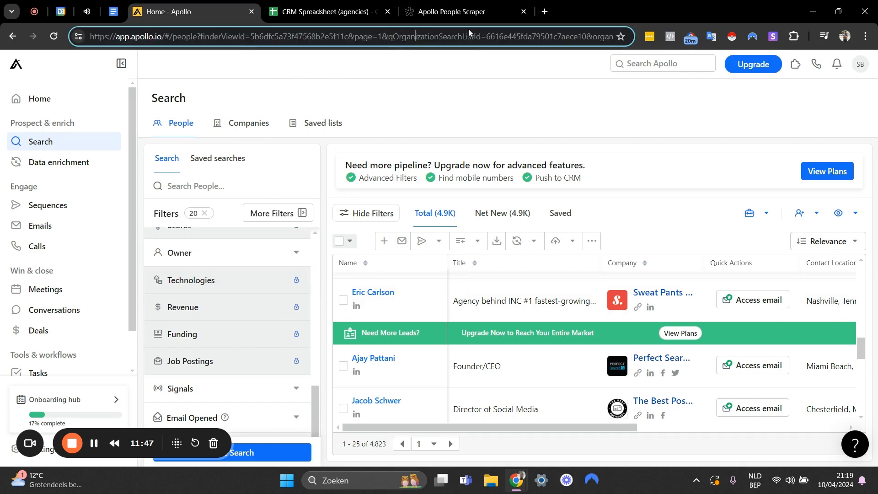
{"action": "left_click", "coordinate": [517, 40]}
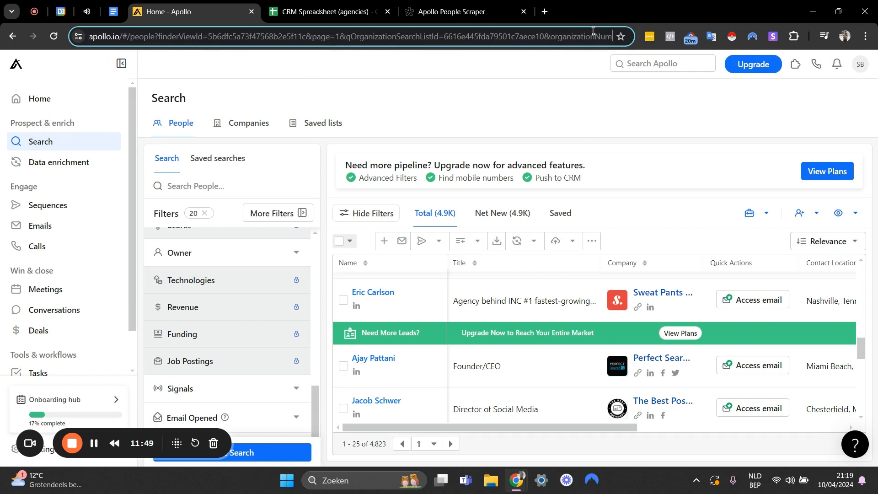
{"action": "left_click", "coordinate": [387, 90]}
{"action": "left_click", "coordinate": [373, 40]}
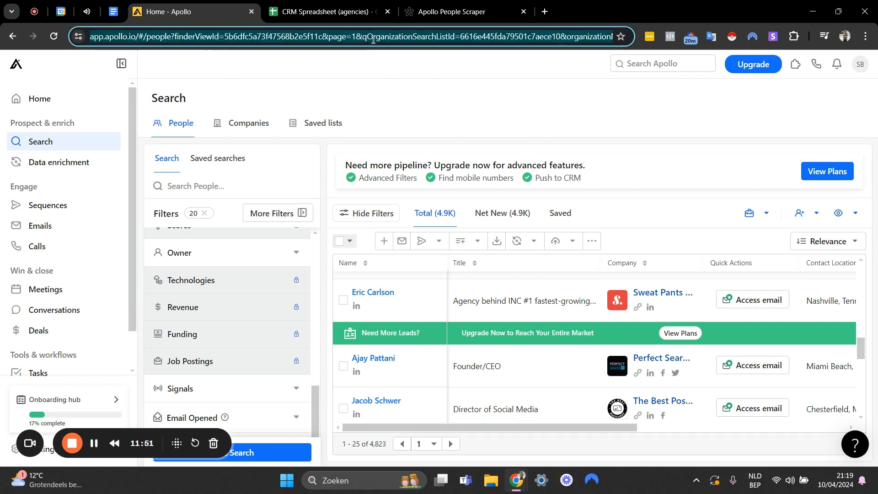
{"action": "left_click", "coordinate": [452, 11]}
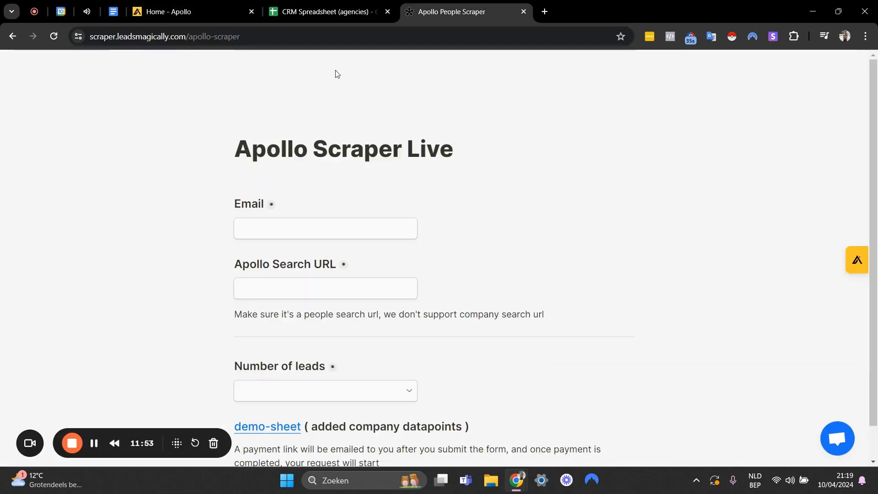
{"action": "left_click", "coordinate": [279, 286]}
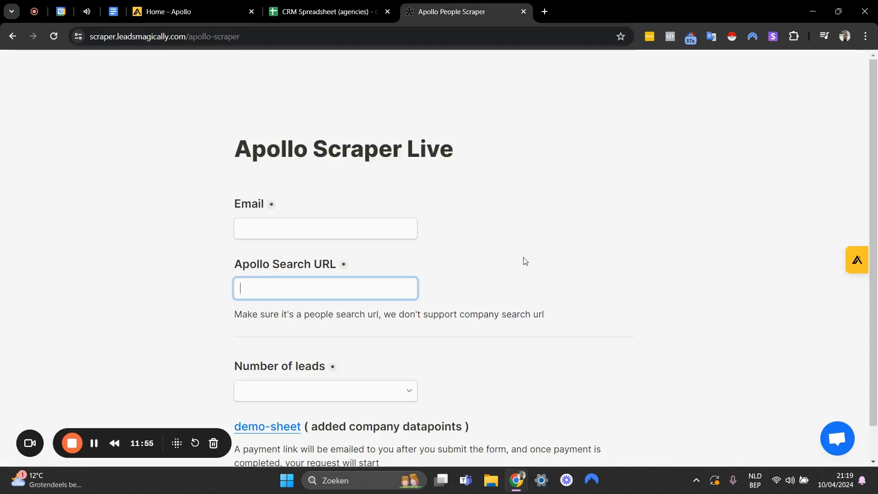
{"action": "key", "text": "ctrl+v"}
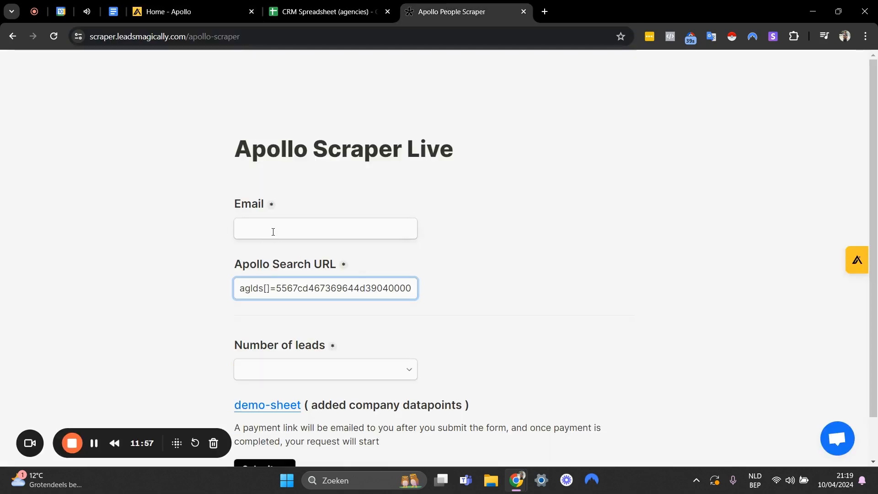
Check the people search's total and set the scraper form's number of leads to 5000.
{"action": "left_click", "coordinate": [273, 232]}
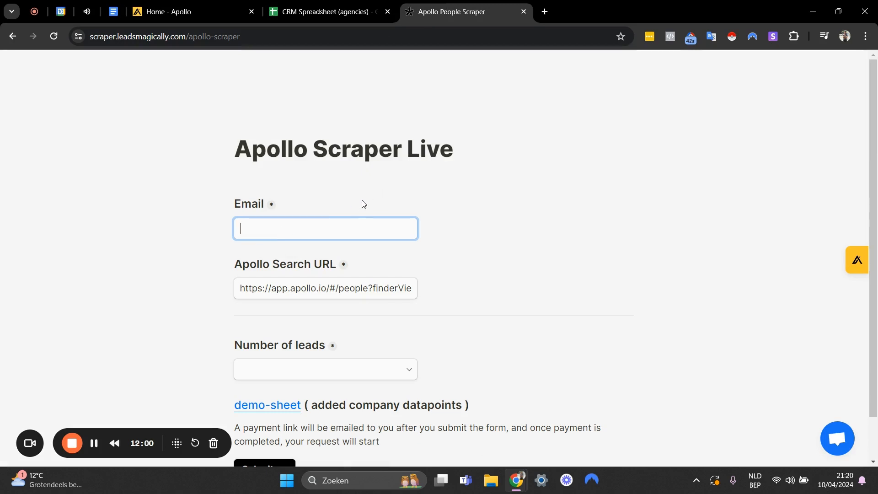
{"action": "scroll", "coordinate": [361, 203], "scroll_direction": "down", "scroll_amount": 1}
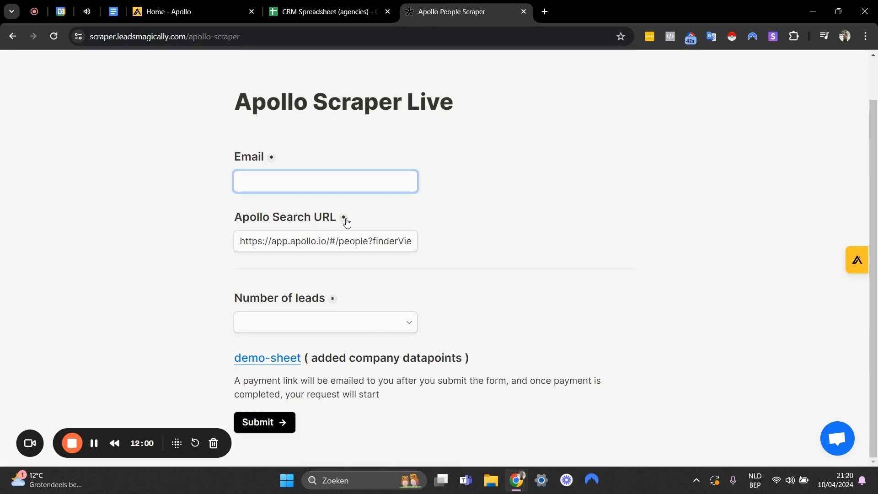
{"action": "left_click", "coordinate": [406, 325]}
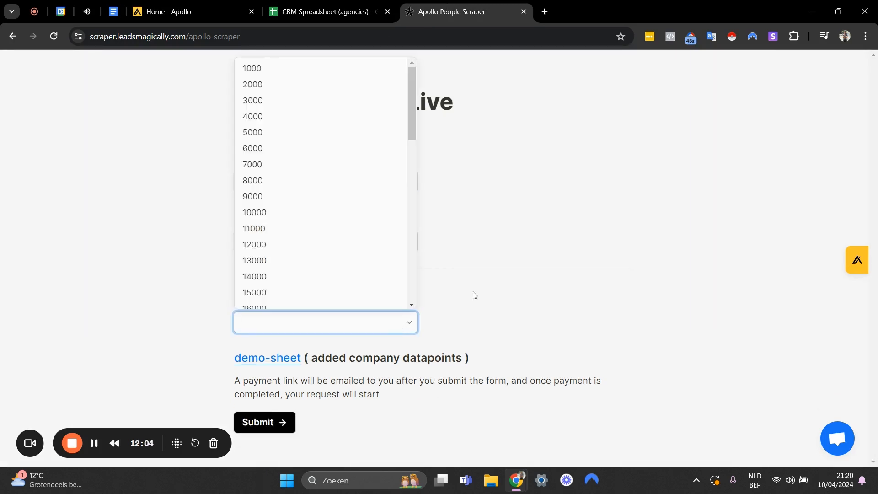
{"action": "left_click", "coordinate": [470, 277]}
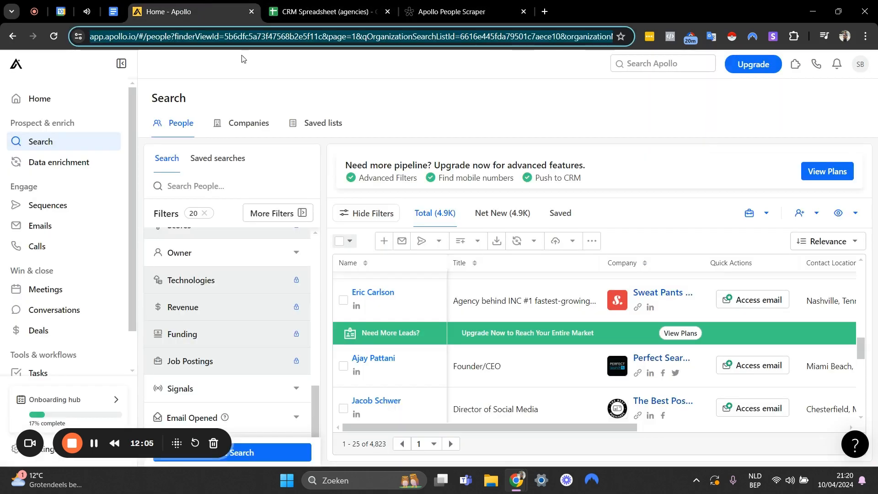
{"action": "left_click", "coordinate": [192, 11]}
{"action": "left_click", "coordinate": [437, 9]}
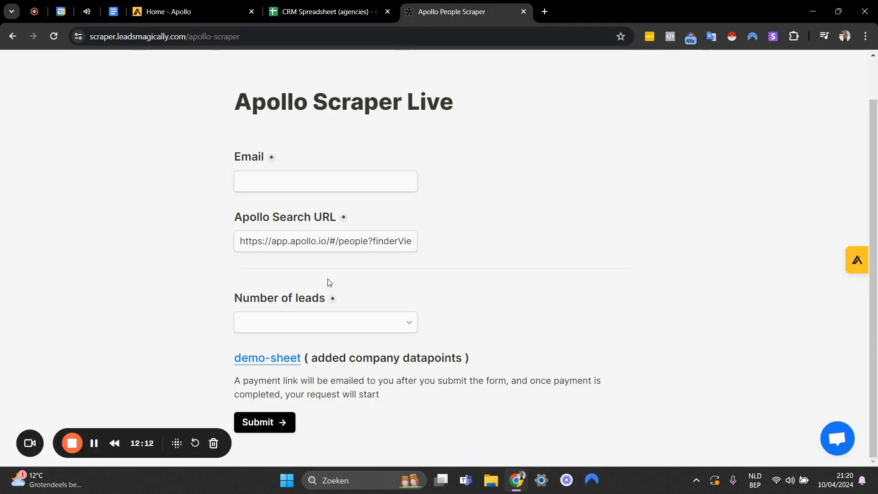
{"action": "left_click", "coordinate": [303, 322]}
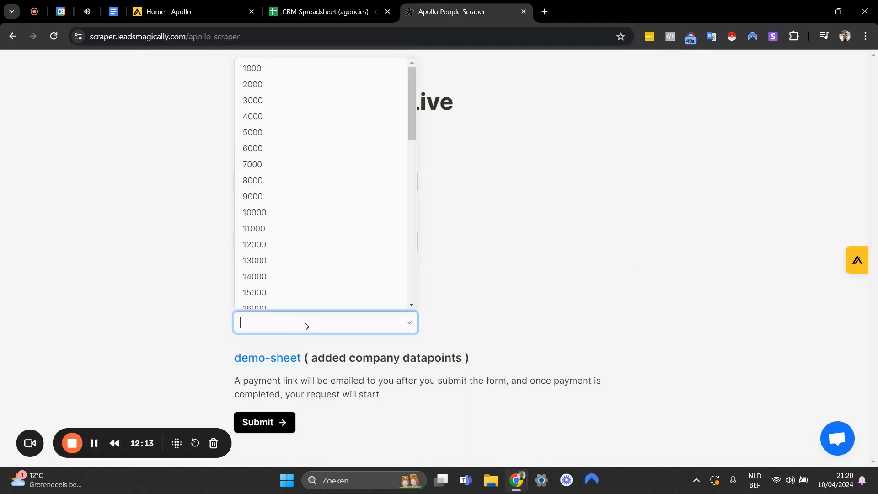
{"action": "left_click", "coordinate": [281, 133]}
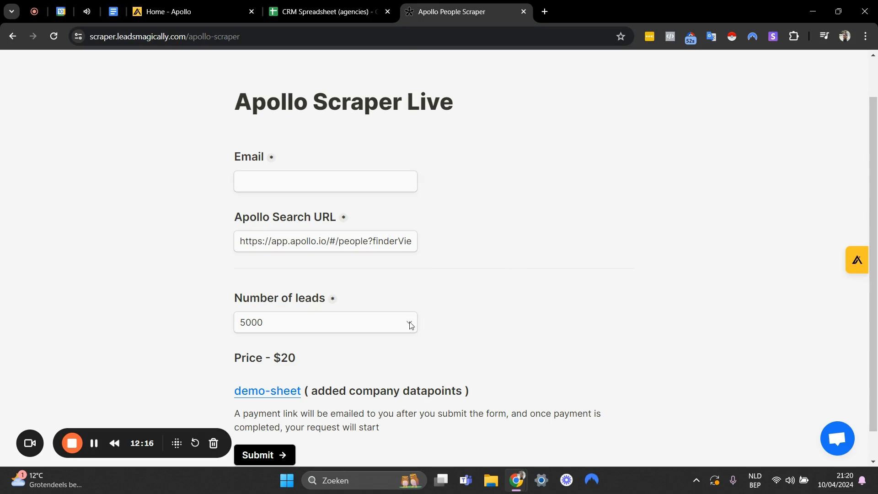
Check the scraper's price for the chosen leads and review the job title, company and location filters in the Apollo search.
{"action": "double_click", "coordinate": [278, 358]}
{"action": "left_click", "coordinate": [302, 362]}
{"action": "left_click", "coordinate": [185, 6]}
{"action": "scroll", "coordinate": [266, 322], "scroll_direction": "up", "scroll_amount": 10}
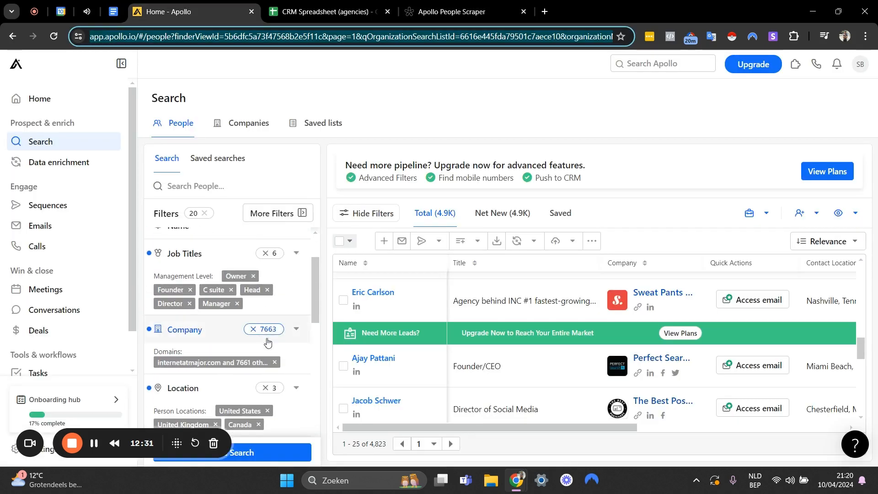
{"action": "left_click", "coordinate": [444, 7]}
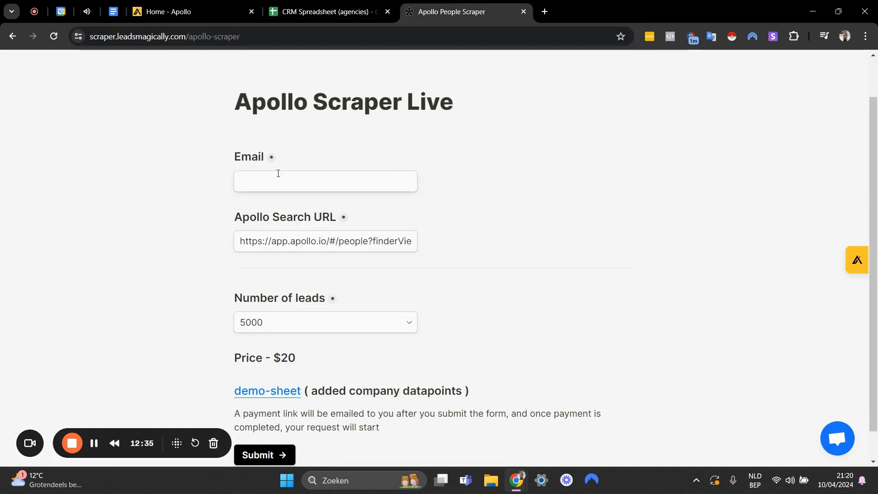
{"action": "scroll", "coordinate": [276, 177], "scroll_direction": "down", "scroll_amount": 1}
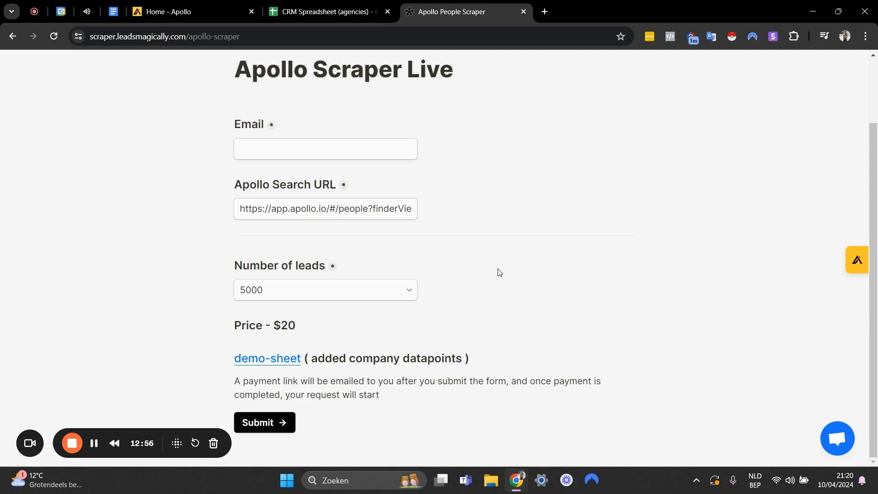
Switch to the CRM Spreadsheet (agencies) and review the company website, email and phone columns for gaps in the lead data on Sheet7.
{"action": "left_click", "coordinate": [288, 5]}
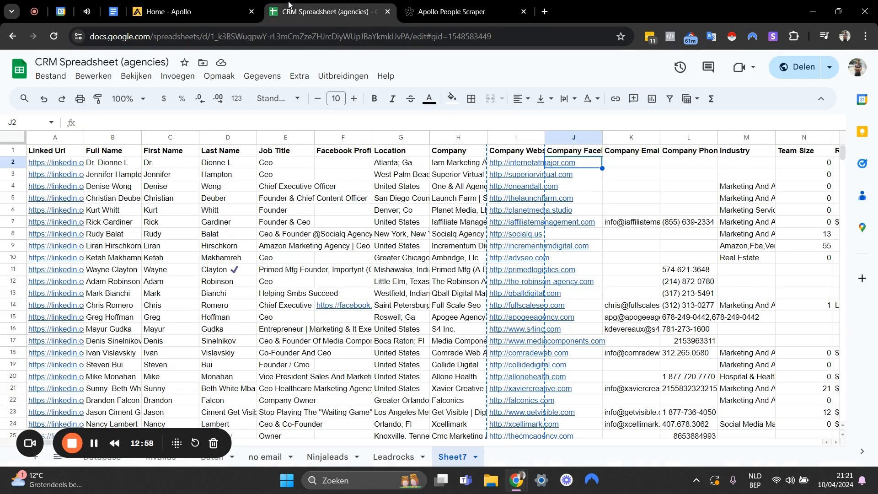
{"action": "key", "text": "Left"}
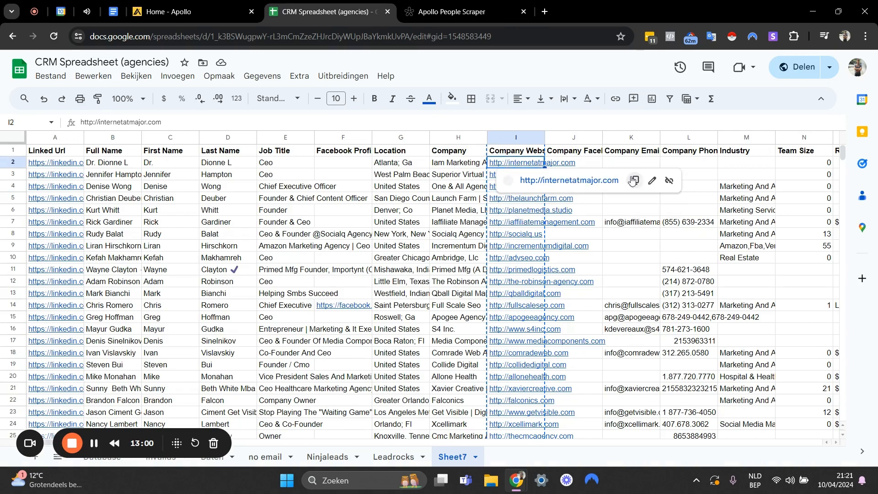
{"action": "left_click", "coordinate": [658, 224]}
{"action": "left_click", "coordinate": [624, 246]}
{"action": "left_click", "coordinate": [626, 281]}
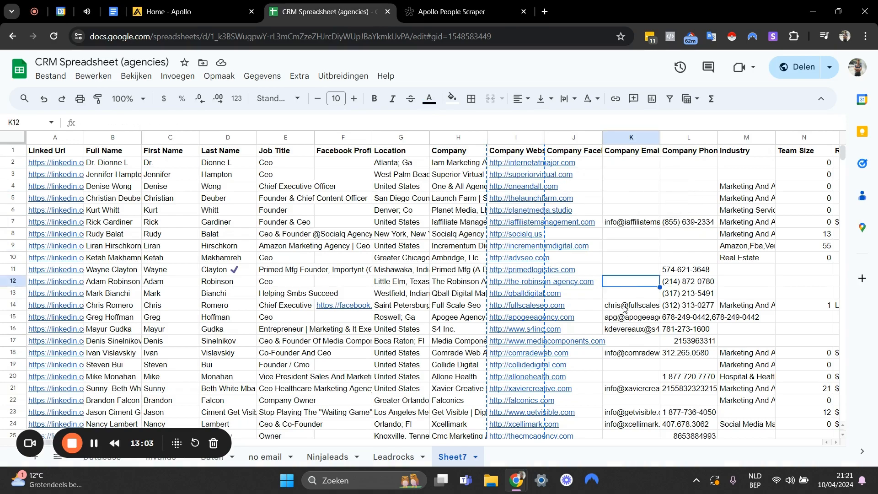
{"action": "left_click", "coordinate": [623, 341]}
{"action": "scroll", "coordinate": [623, 345], "scroll_direction": "down", "scroll_amount": 20}
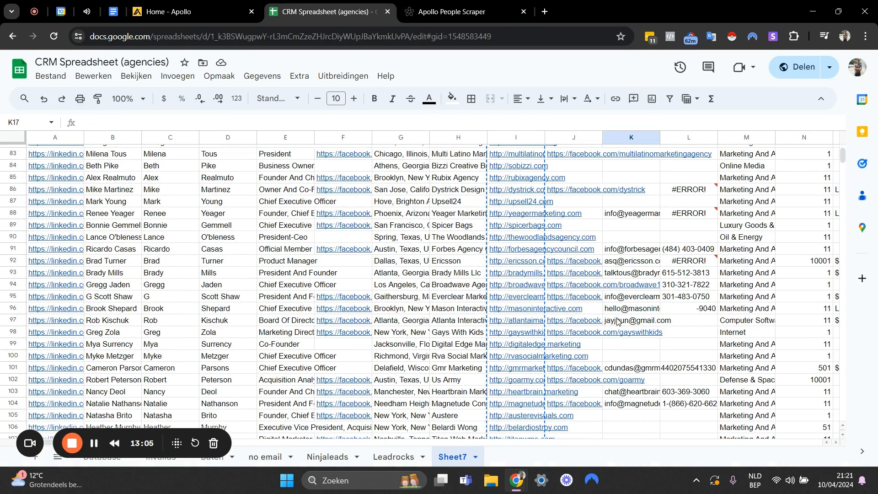
{"action": "left_click", "coordinate": [617, 324]}
{"action": "scroll", "coordinate": [649, 359], "scroll_direction": "up", "scroll_amount": 3}
{"action": "scroll", "coordinate": [649, 343], "scroll_direction": "down", "scroll_amount": 13}
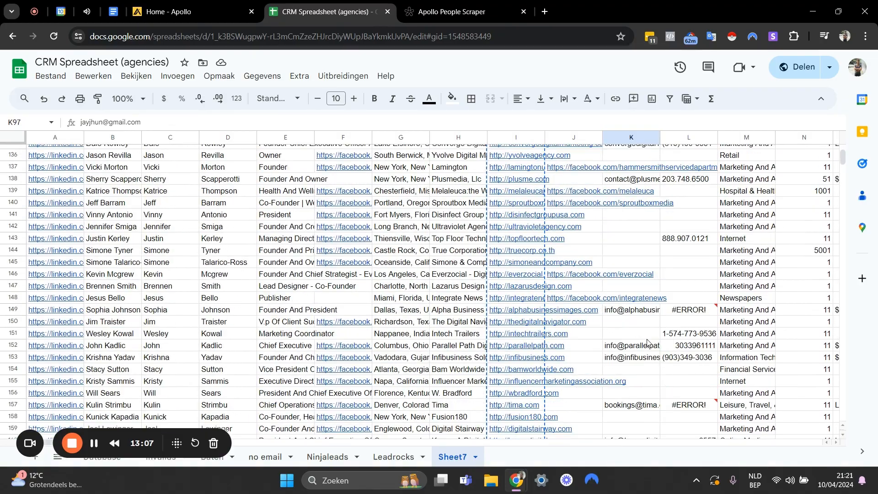
{"action": "scroll", "coordinate": [649, 344], "scroll_direction": "up", "scroll_amount": 7}
{"action": "scroll", "coordinate": [647, 342], "scroll_direction": "up", "scroll_amount": 20}
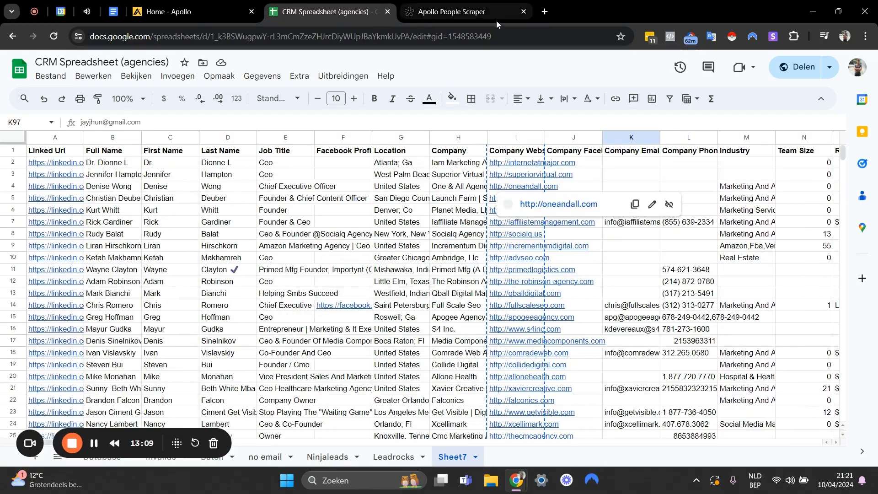
Compare the scraper form and the filtered Apollo people search with the company websites listed in the CRM spreadsheet.
{"action": "left_click", "coordinate": [453, 10]}
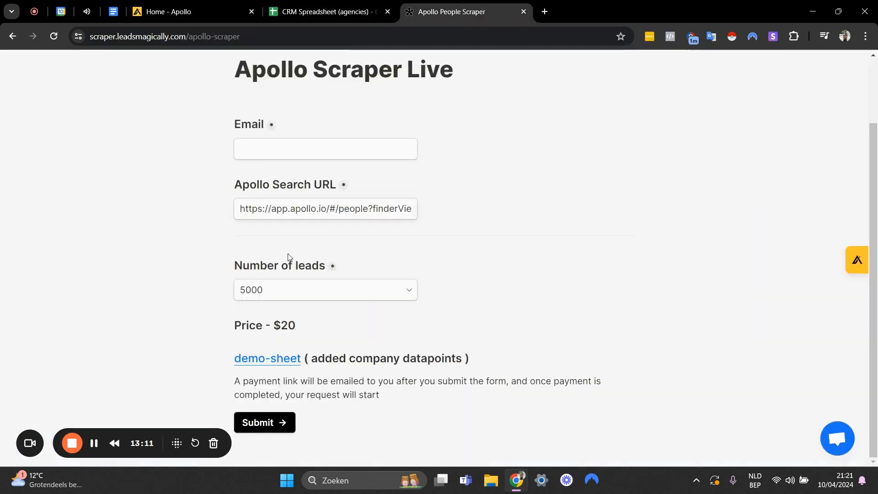
{"action": "left_click", "coordinate": [223, 8]}
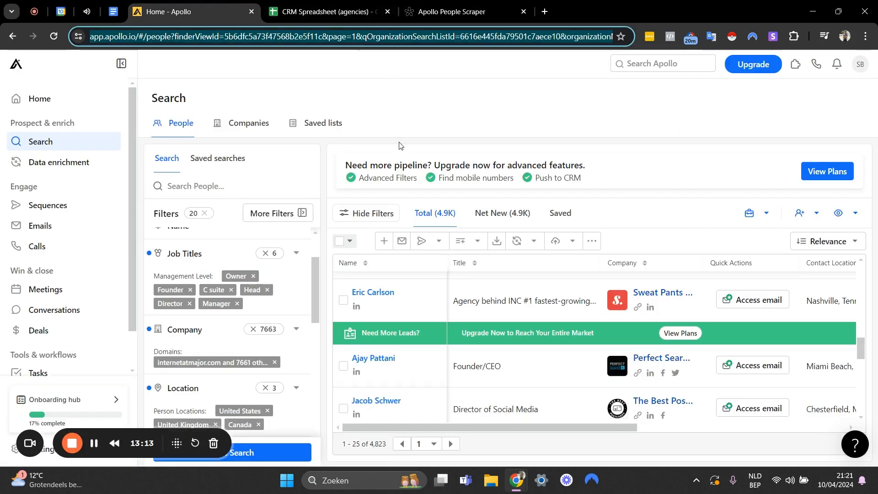
{"action": "left_click", "coordinate": [429, 125]}
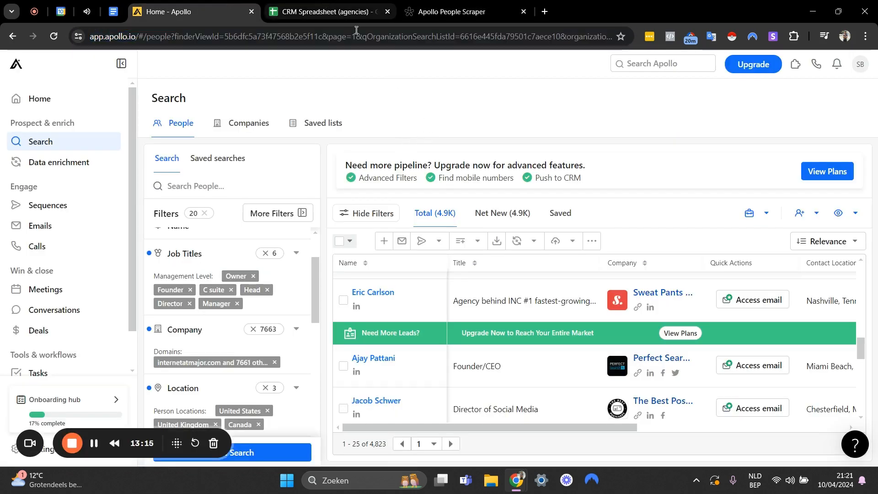
{"action": "left_click", "coordinate": [328, 11]}
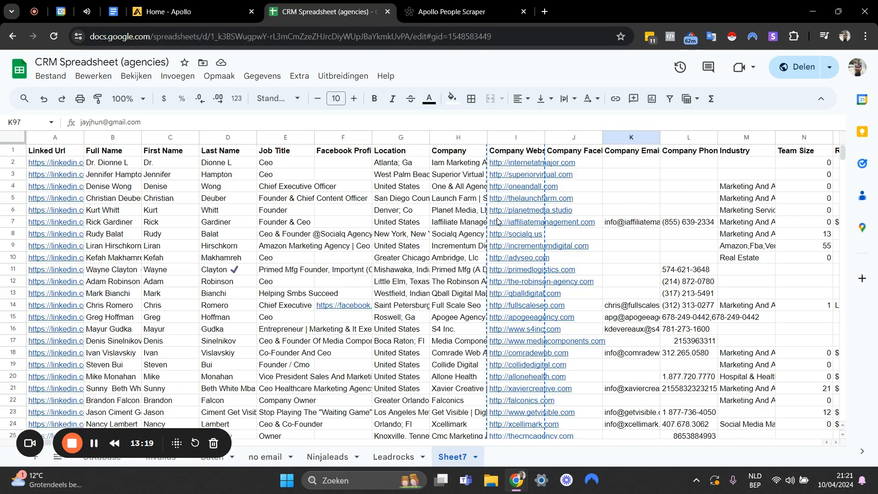
{"action": "left_click", "coordinate": [579, 202]}
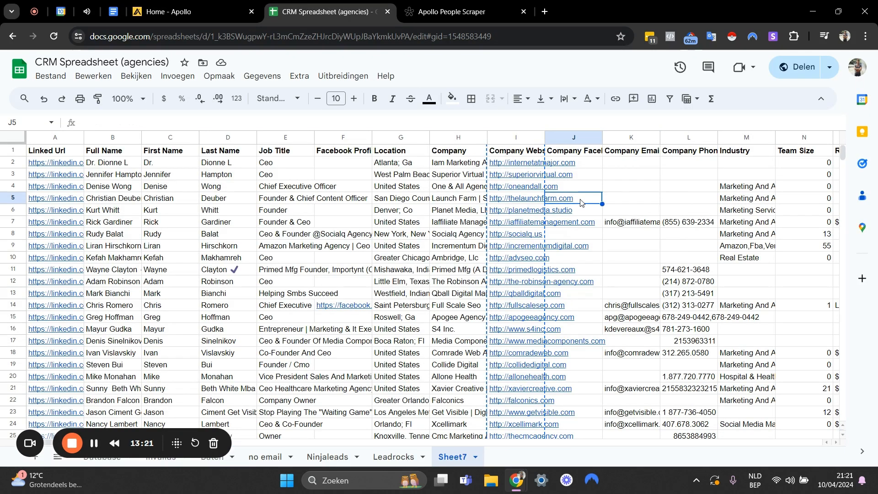